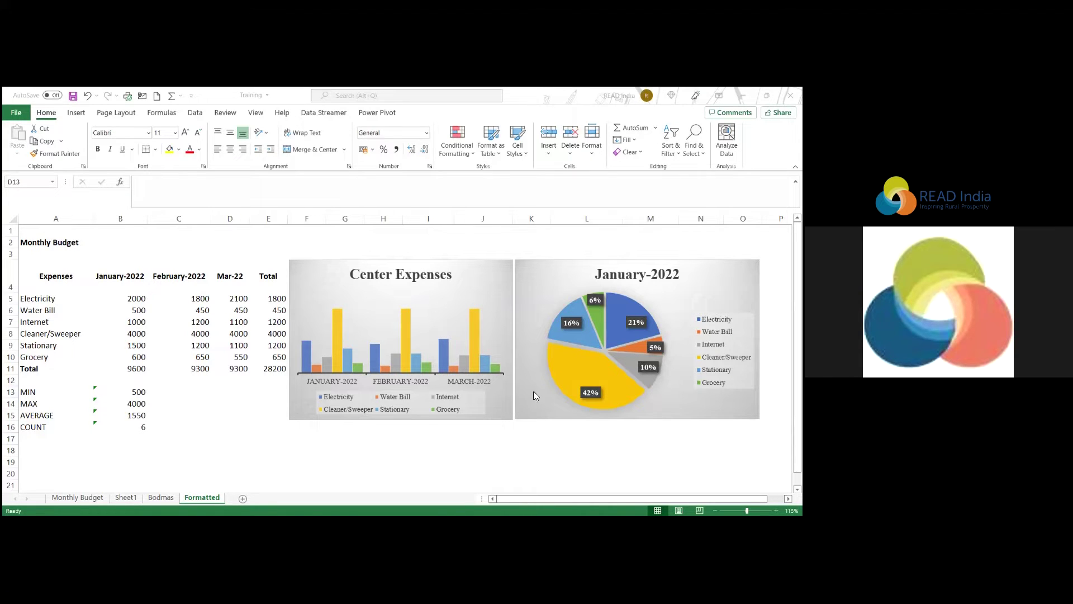
Select the January-2022 pie chart and switch to the Insert ribbon.
click(543, 404)
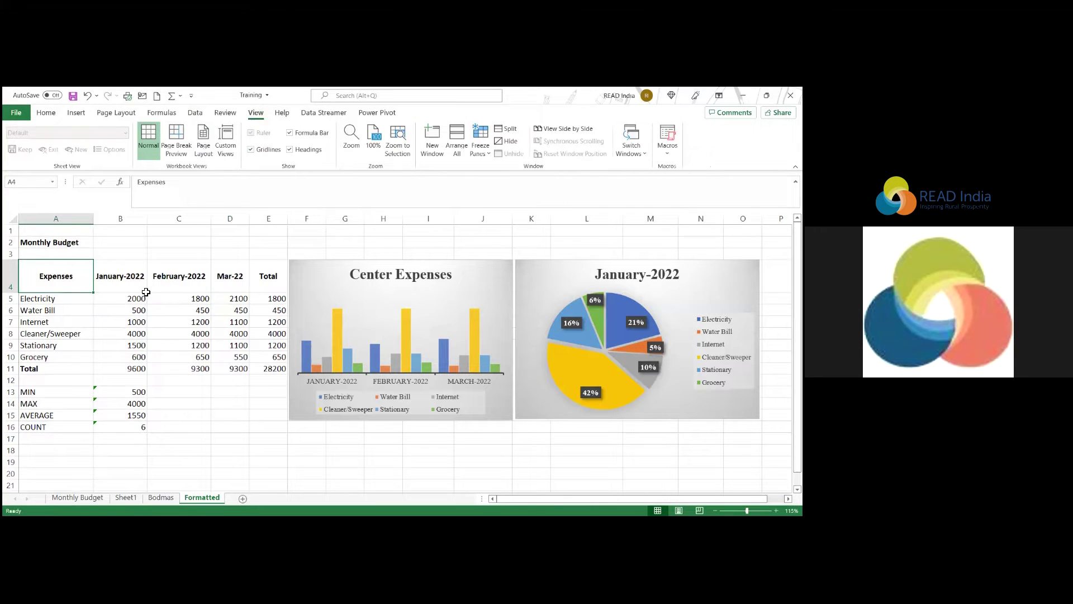
click(81, 115)
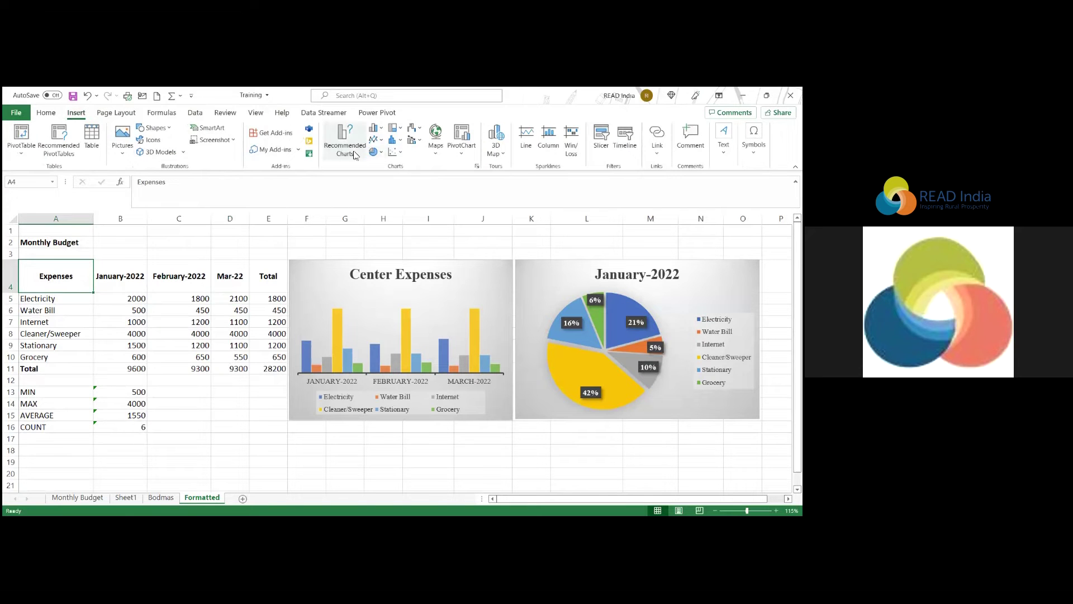
click(381, 132)
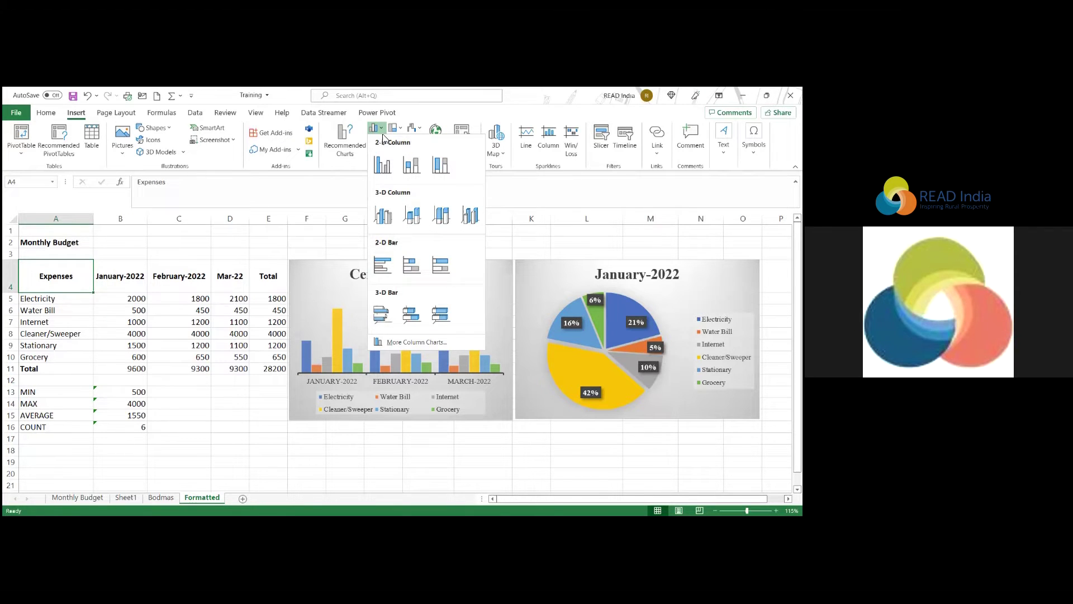
key(Escape)
click(380, 152)
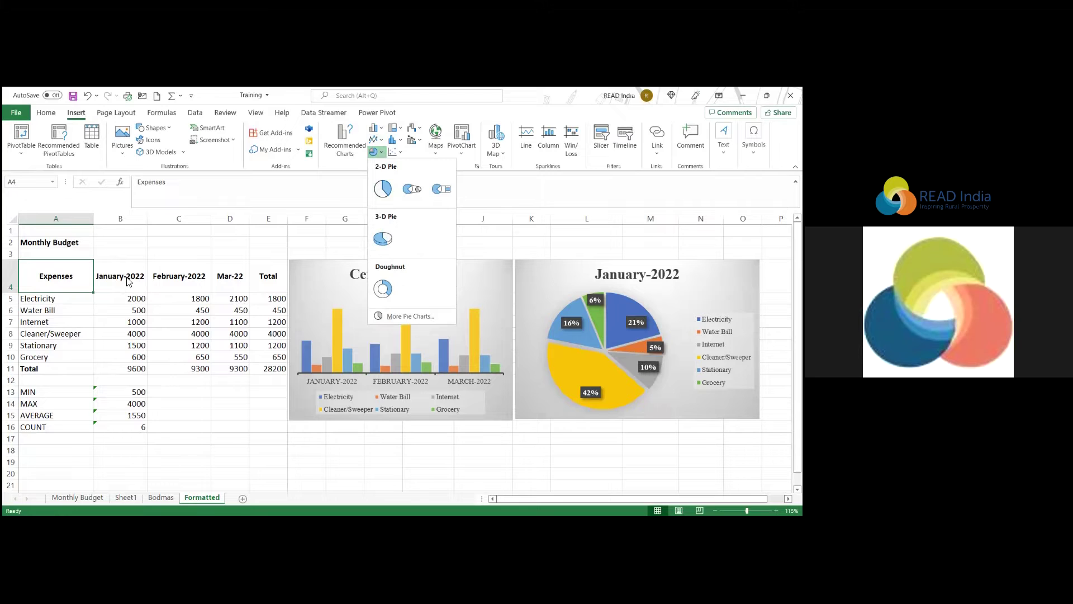
click(76, 278)
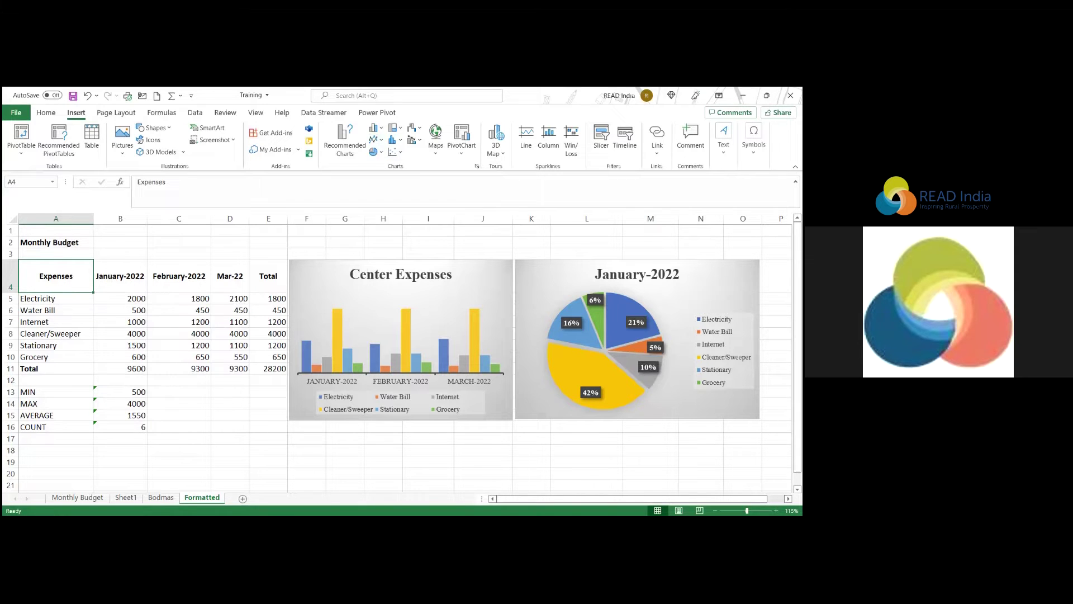
Add a new sheet with a Centers heading, then Rampur, Geejgarh, Baran and Lakhimpur below it.
click(242, 499)
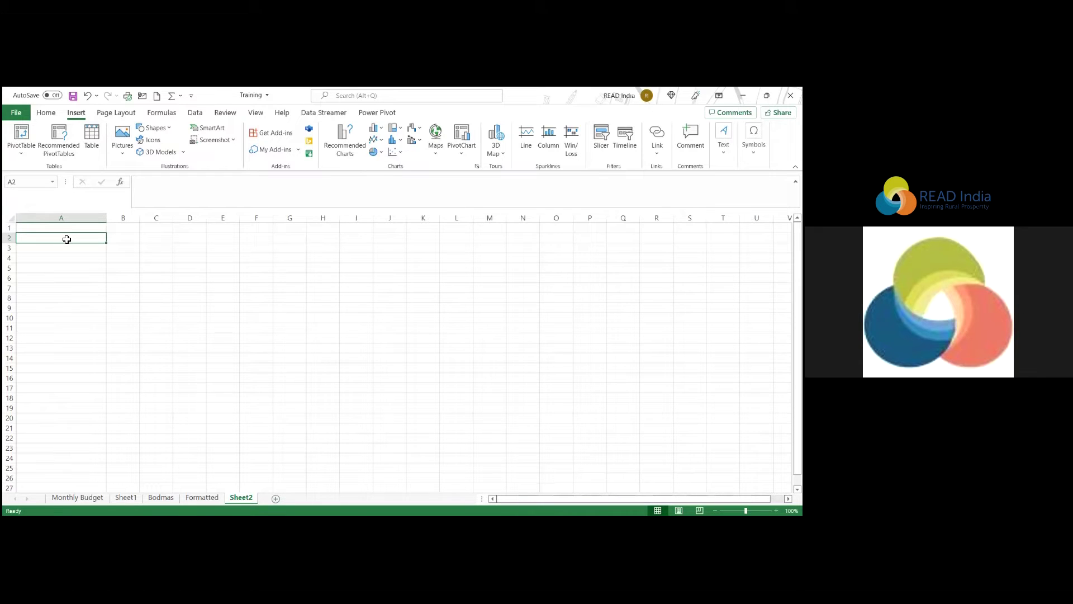
text(\)
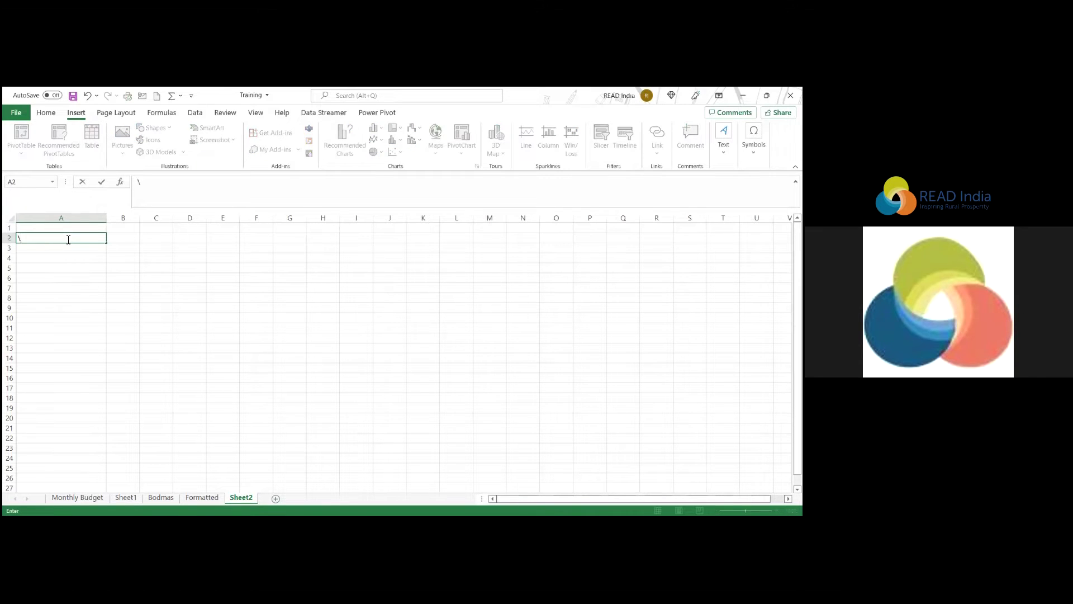
text(enters)
key(Return)
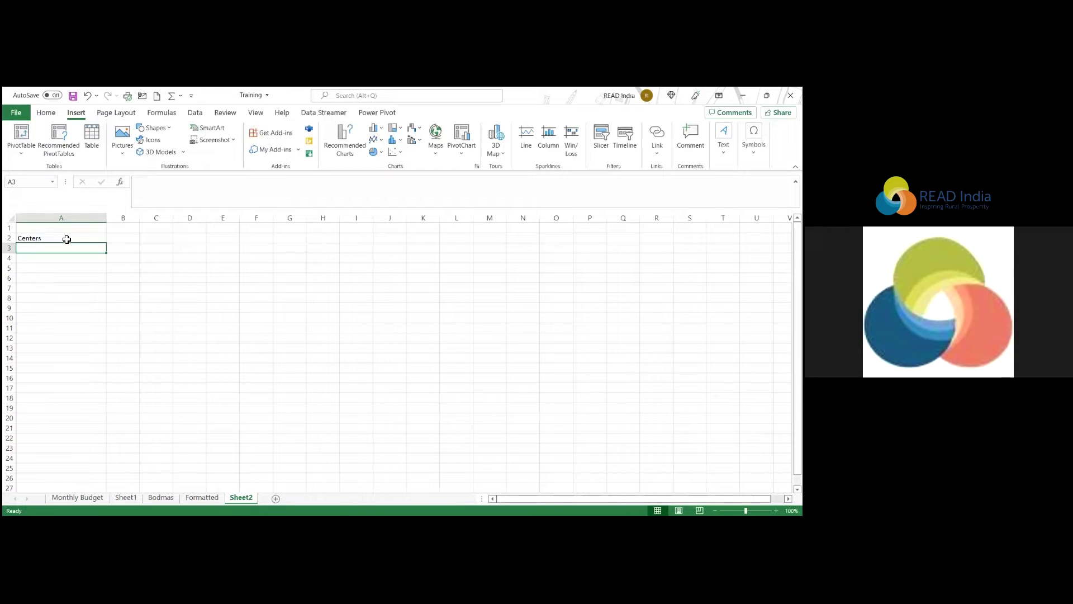
text(Rampur)
key(Return)
text(Geeja)
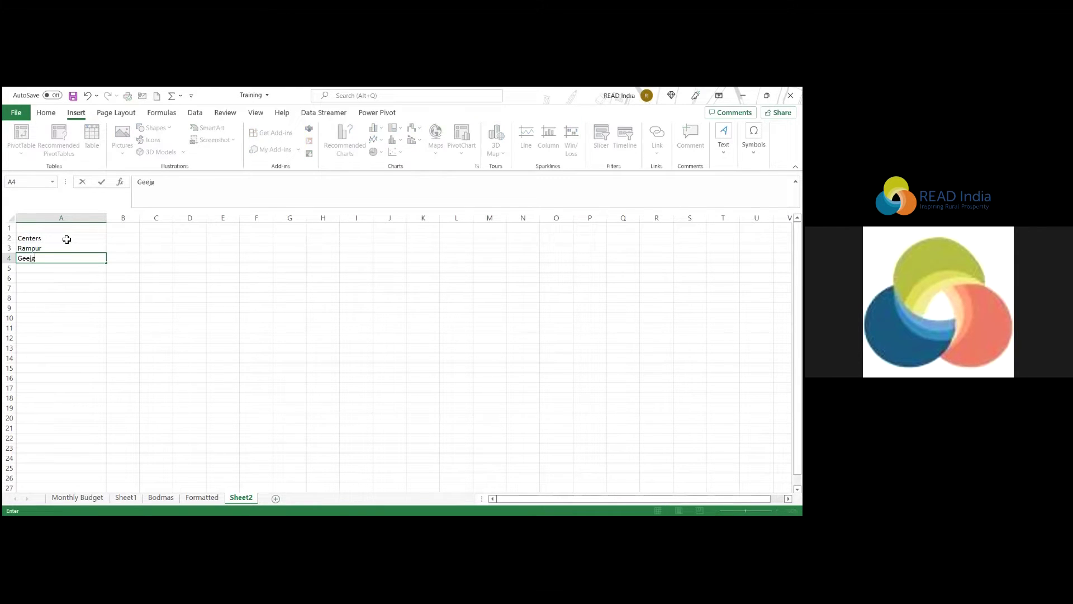
key(Return)
text(Baran)
key(Return)
text(La)
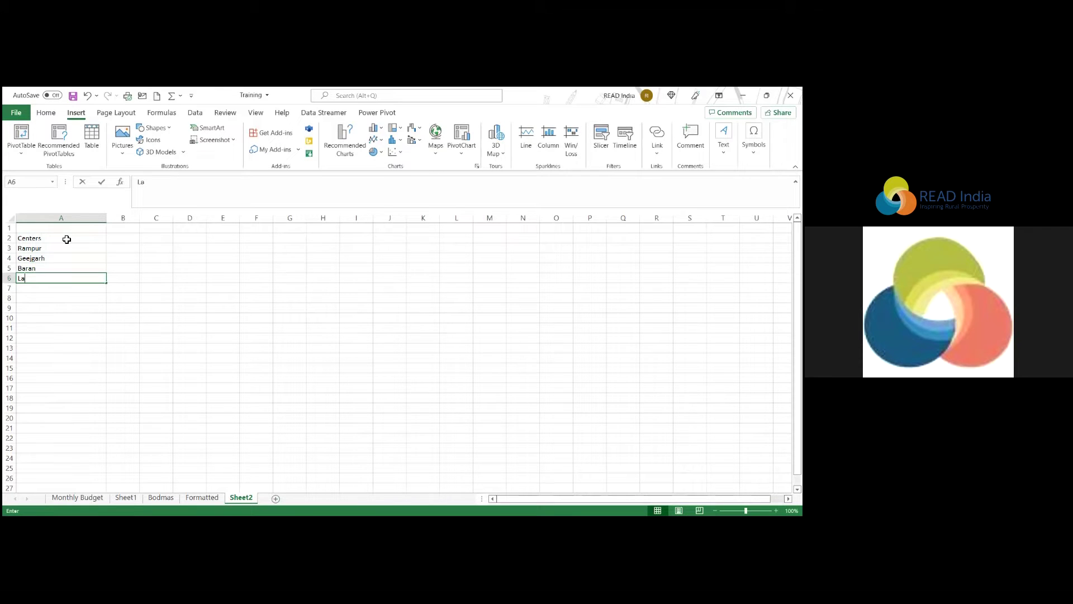
text(khimput)
key(Return)
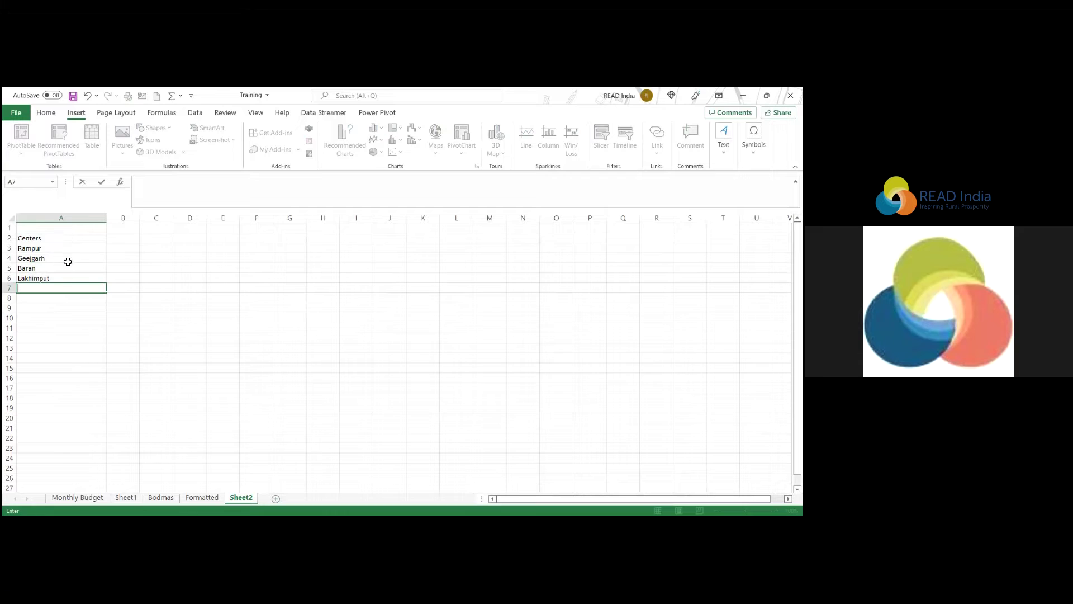
double_click(67, 279)
key(Return)
Add Devli, Aurangabad, Shahbad, Jhajjar and Baireddipalle, then bold the Centers heading.
text(Devli)
key(Return)
text(Baran)
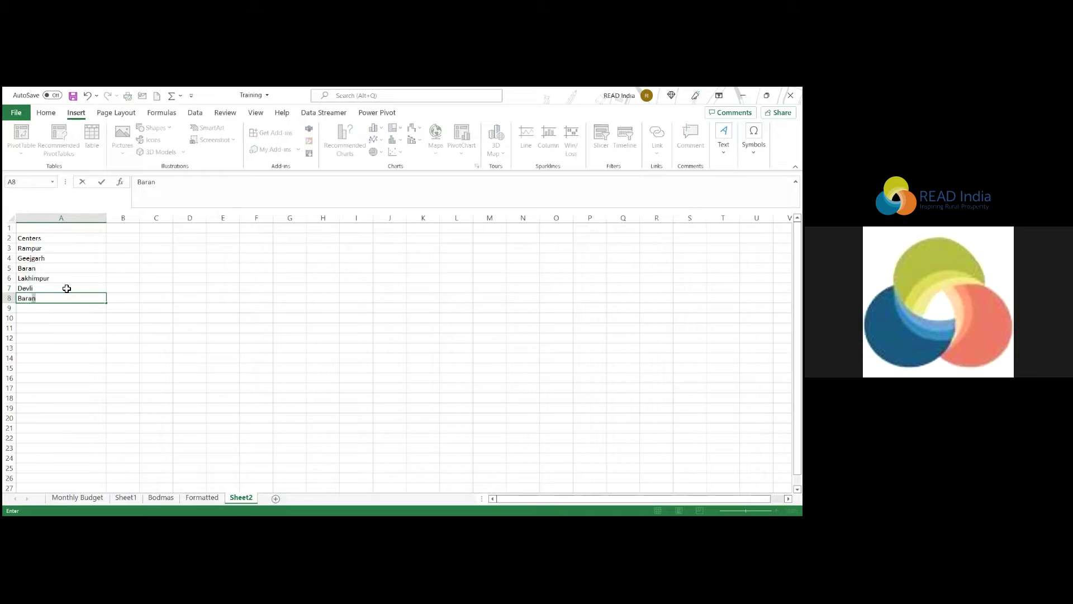
key(BackSpace)
key(BackSpace)
key(BackSpace)
text(angabad)
key(Return)
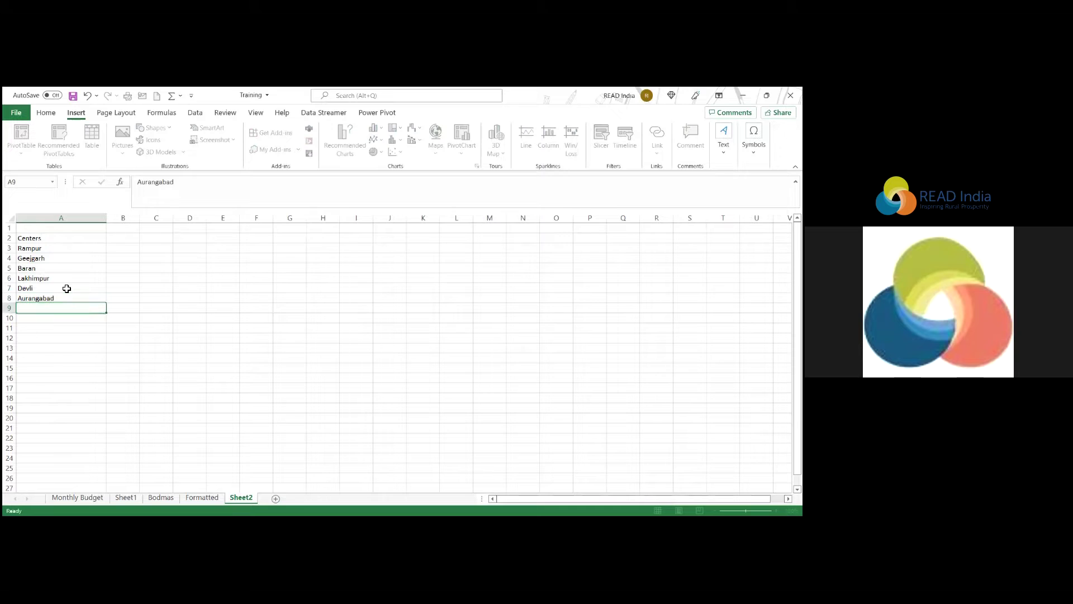
text(Shah)
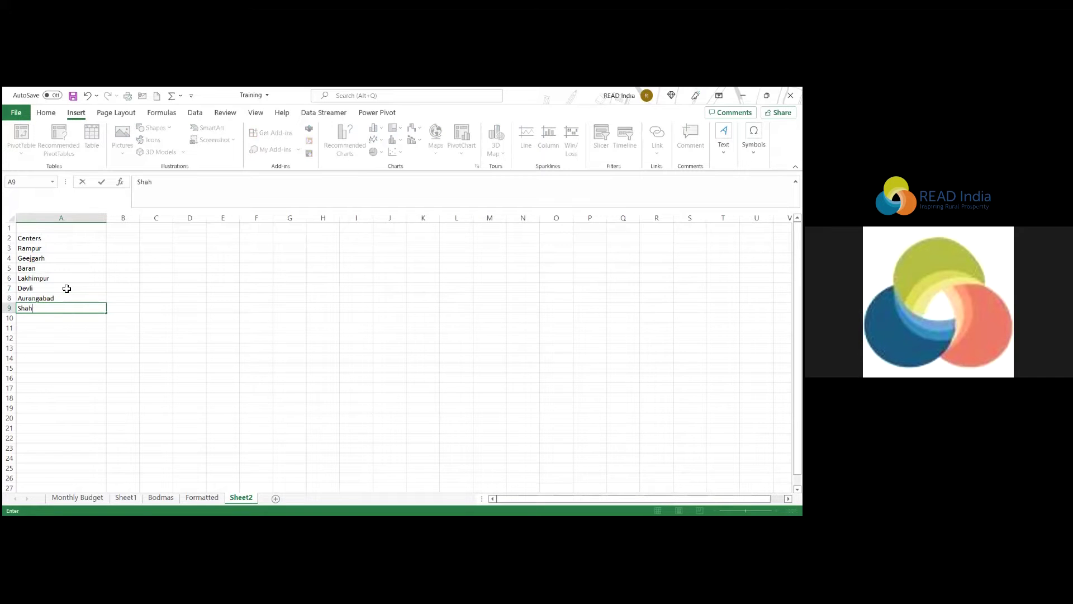
text(bad)
key(Return)
text(Jhajjar)
click(144, 268)
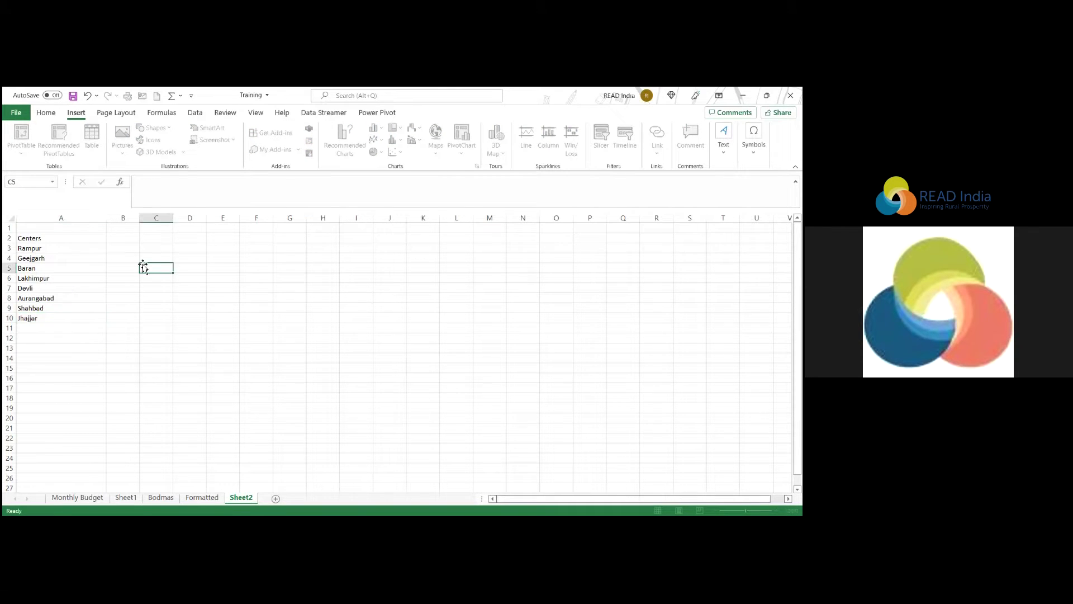
click(118, 240)
click(40, 332)
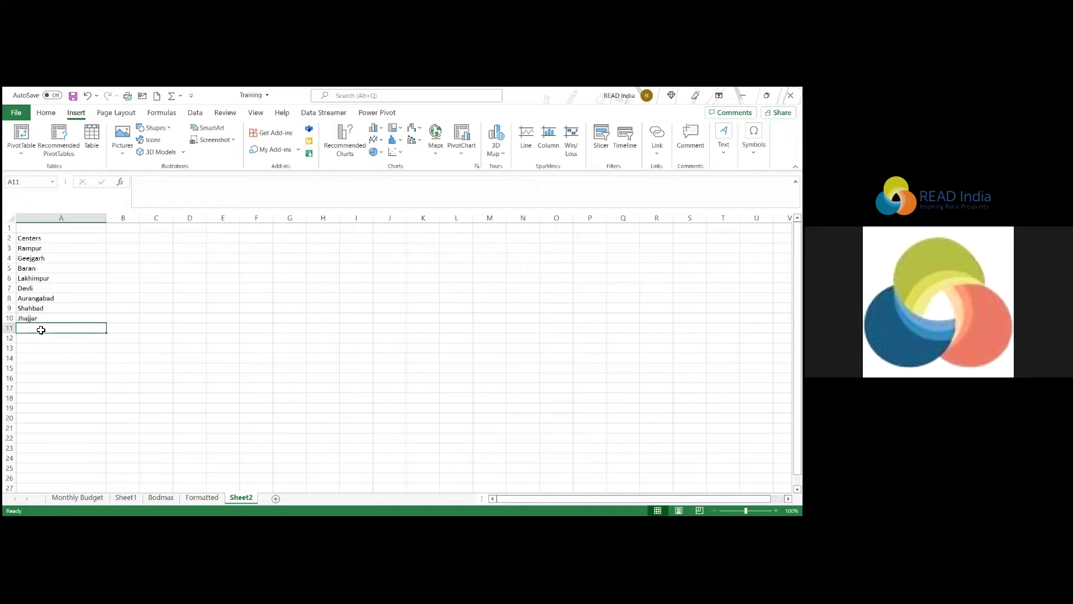
text(bAire)
text(Baireddipalle)
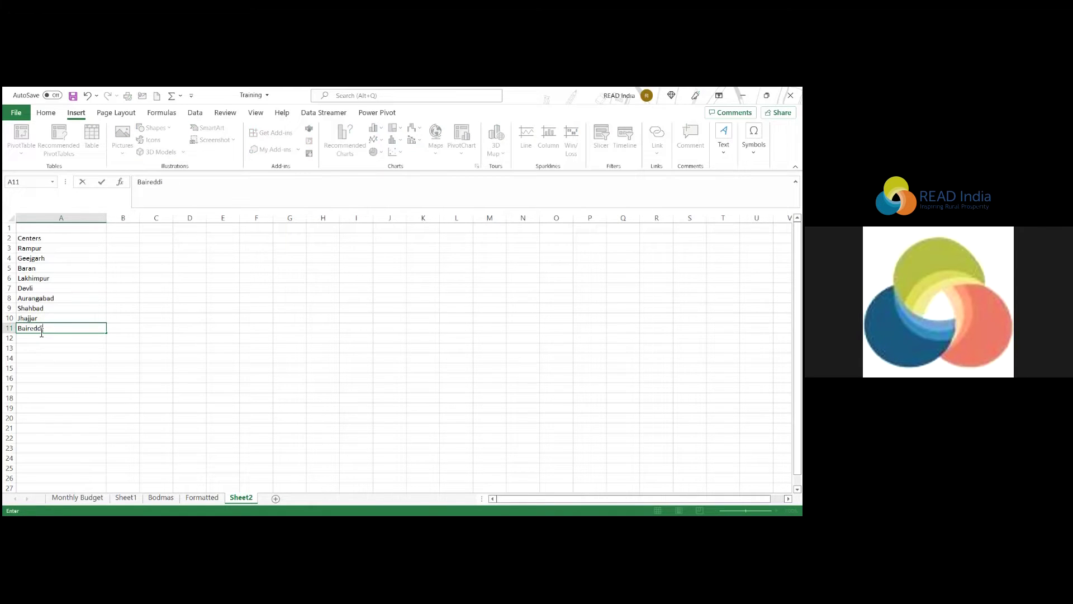
click(29, 239)
key(ctrl+b)
Enter the headings Stitching, Beauty and Computers in B2:D2.
click(137, 234)
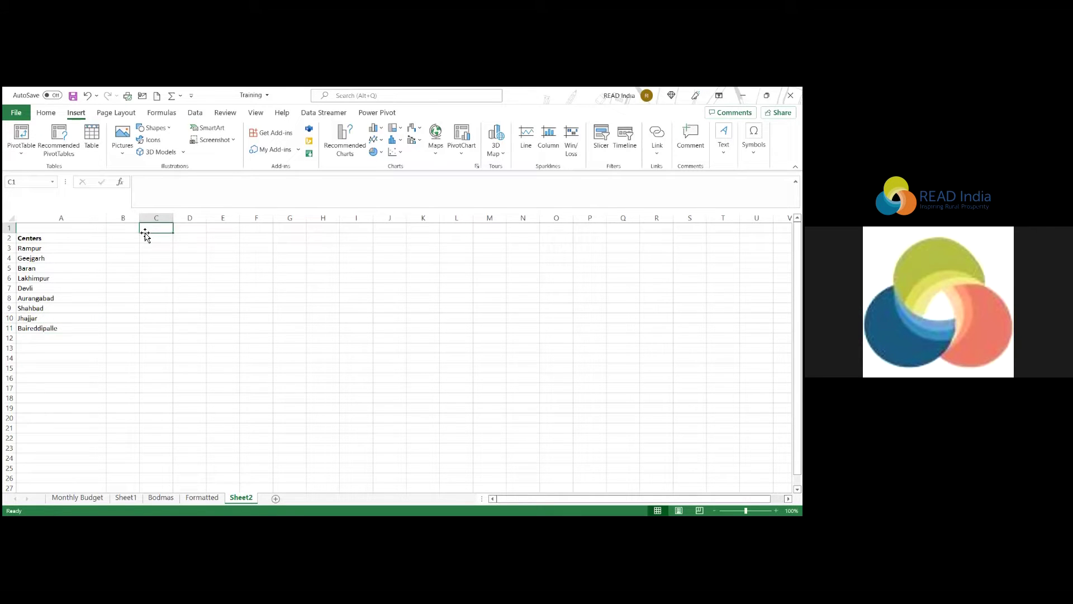
drag(145, 218, 162, 218)
click(136, 257)
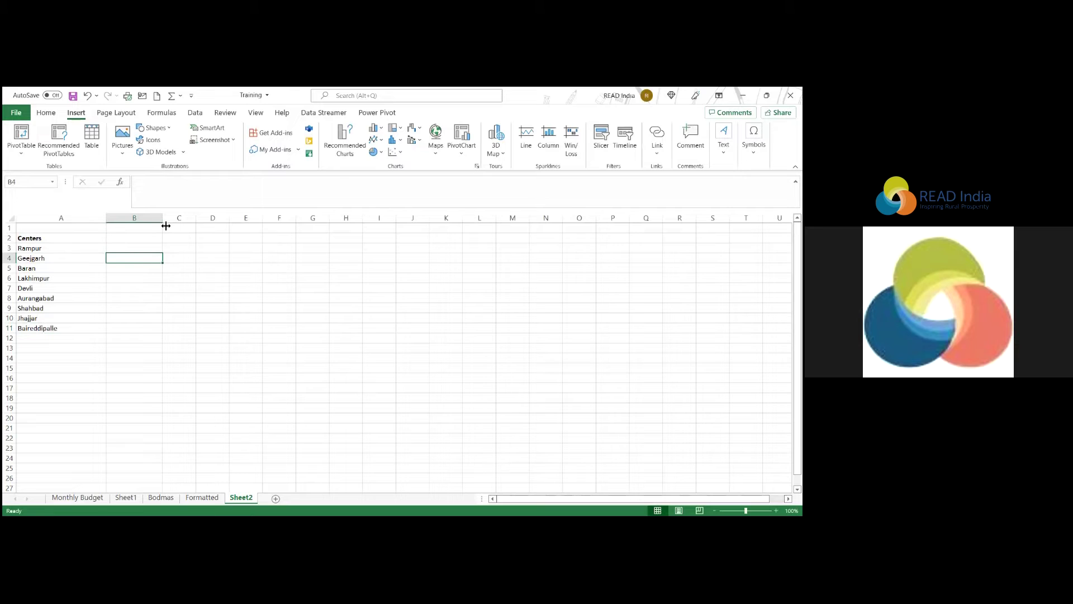
key(ctrl+z)
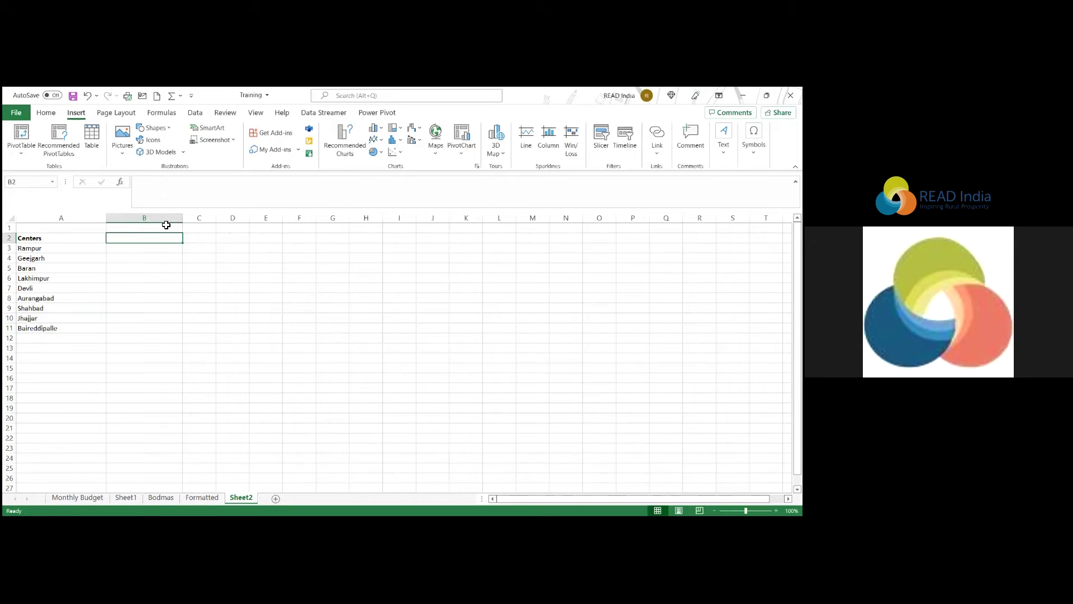
text(St)
text(ichin)
text(ng)
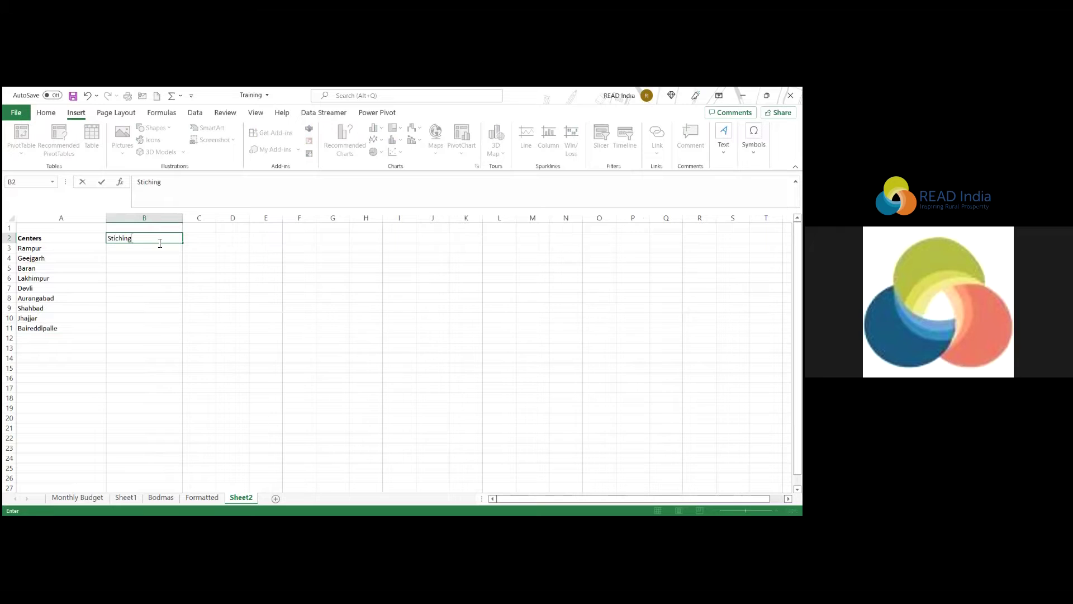
text(tching)
key(Tab)
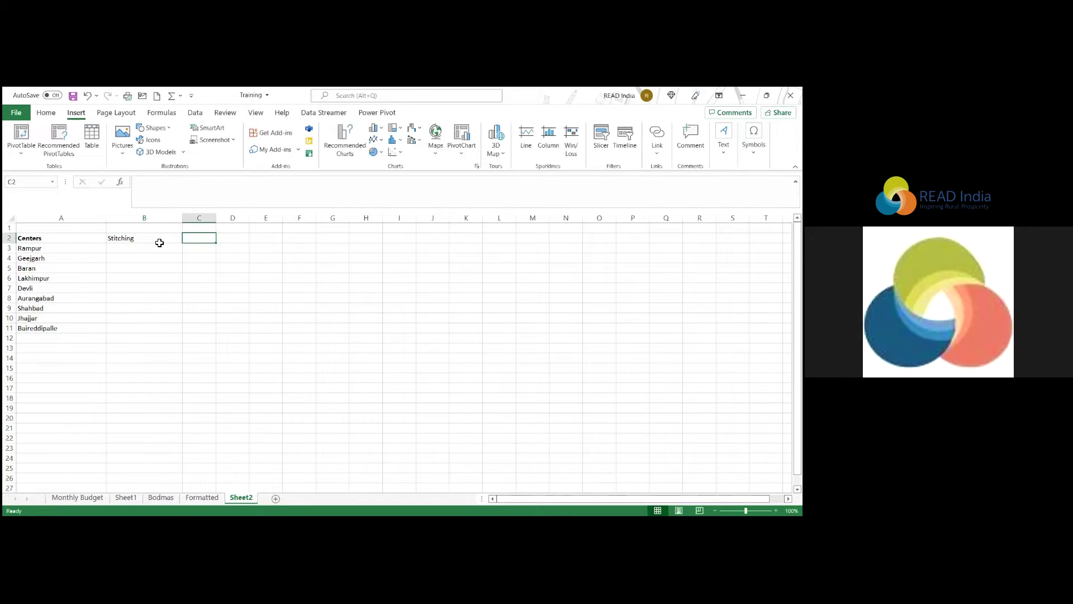
text(Beauty)
key(Tab)
text(Comp)
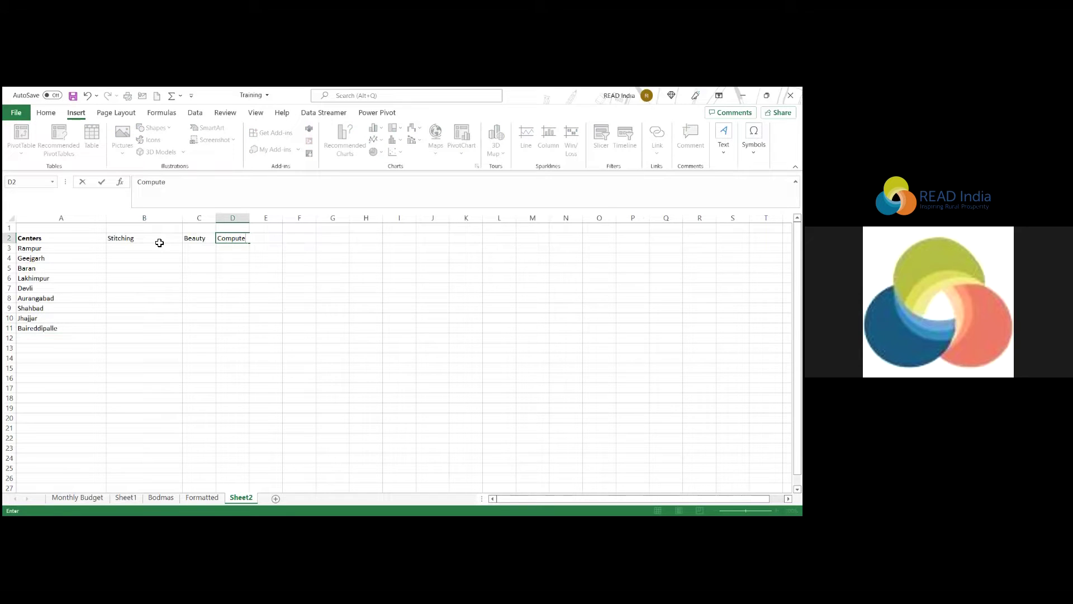
key(Tab)
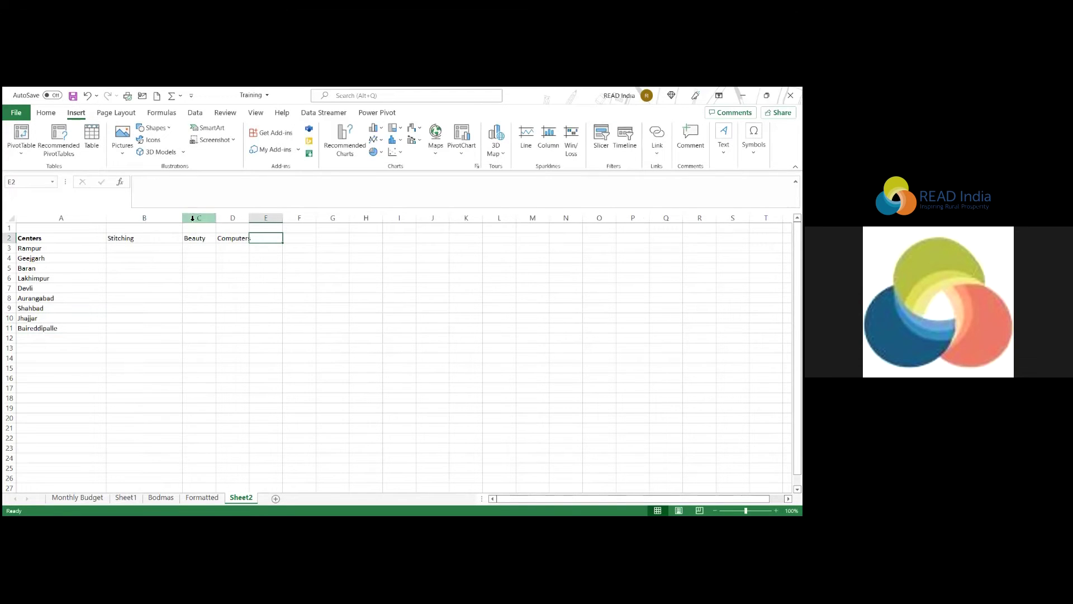
Resize columns B and D so Computers fits, and add the Total heading in E2.
drag(167, 223, 164, 223)
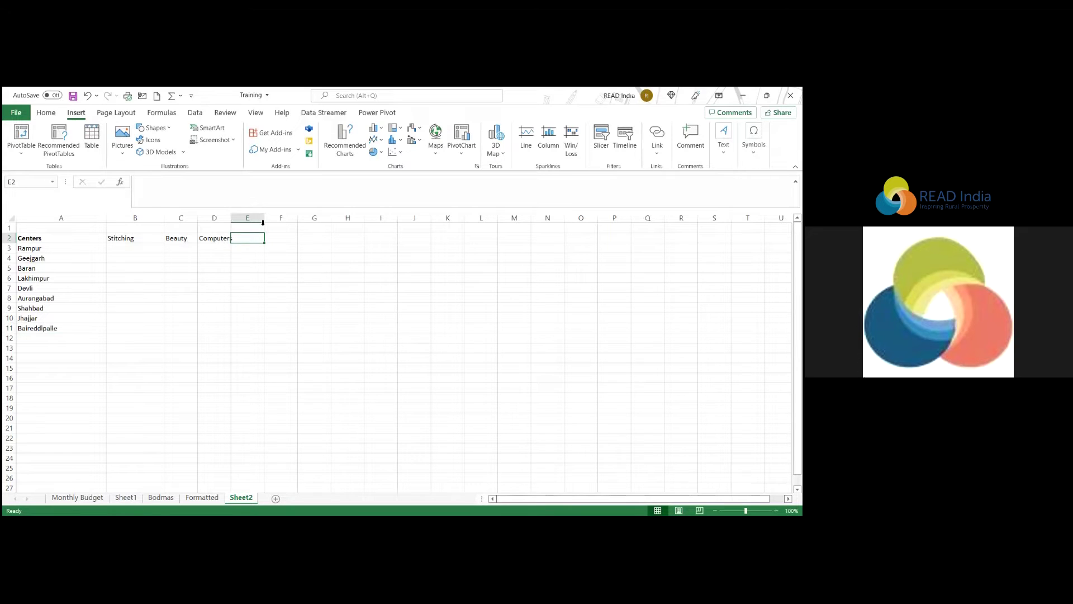
drag(277, 215, 292, 217)
text(Total)
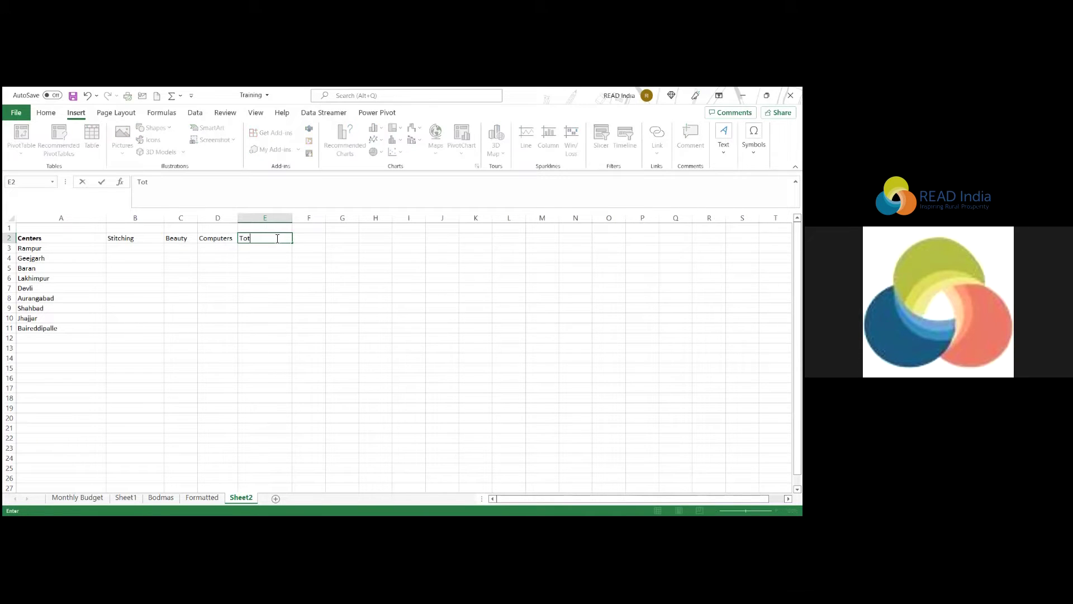
click(120, 250)
Enter Stitching counts 200, 250, 245, 365 and 450 for Rampur through Devli.
text(200)
key(Return)
text(250)
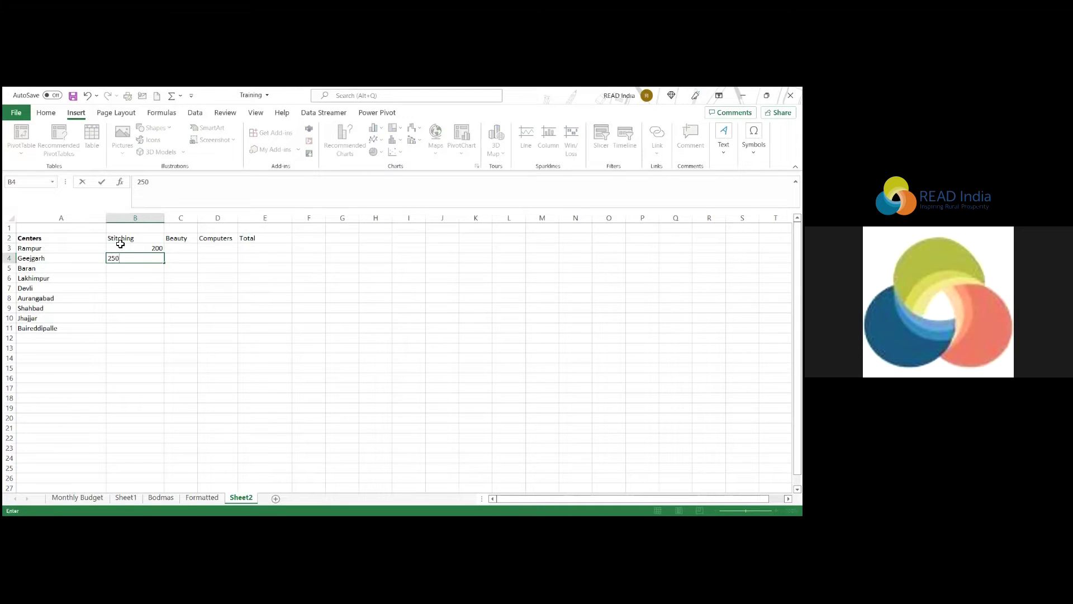
key(Return)
text(245)
key(Return)
text(365)
key(Return)
text(450)
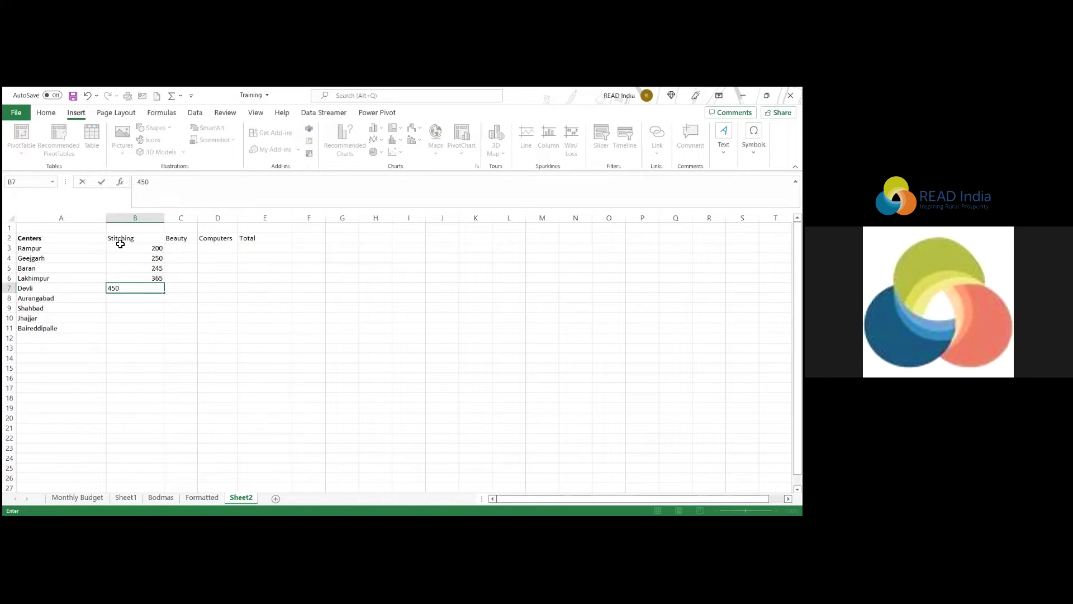
key(Return)
Enter 123, 544, 120 and 340 for the remaining centres, then select A2:E12.
text(123)
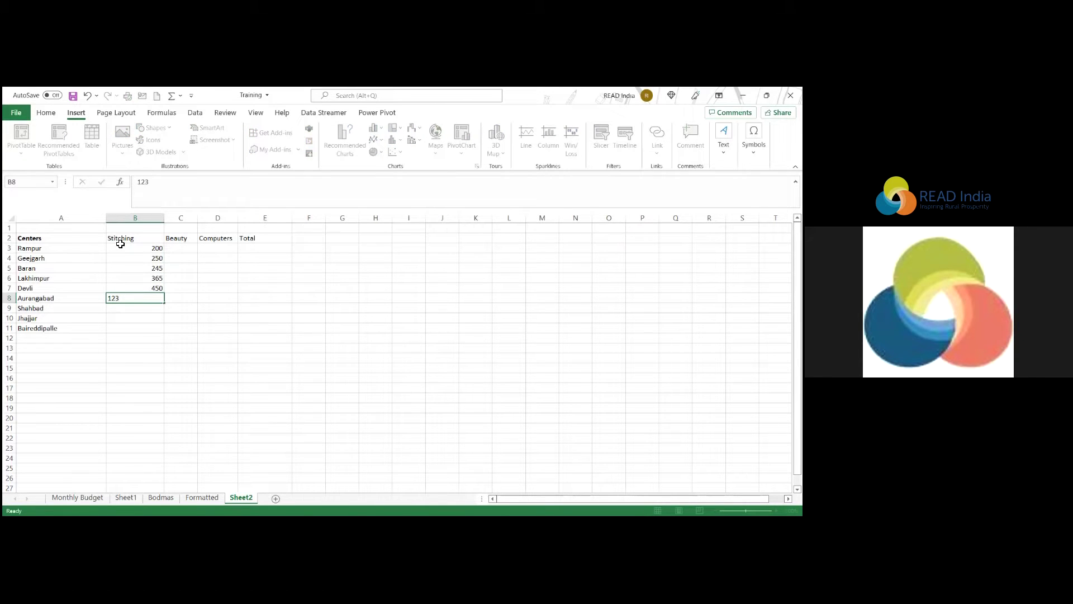
key(Return)
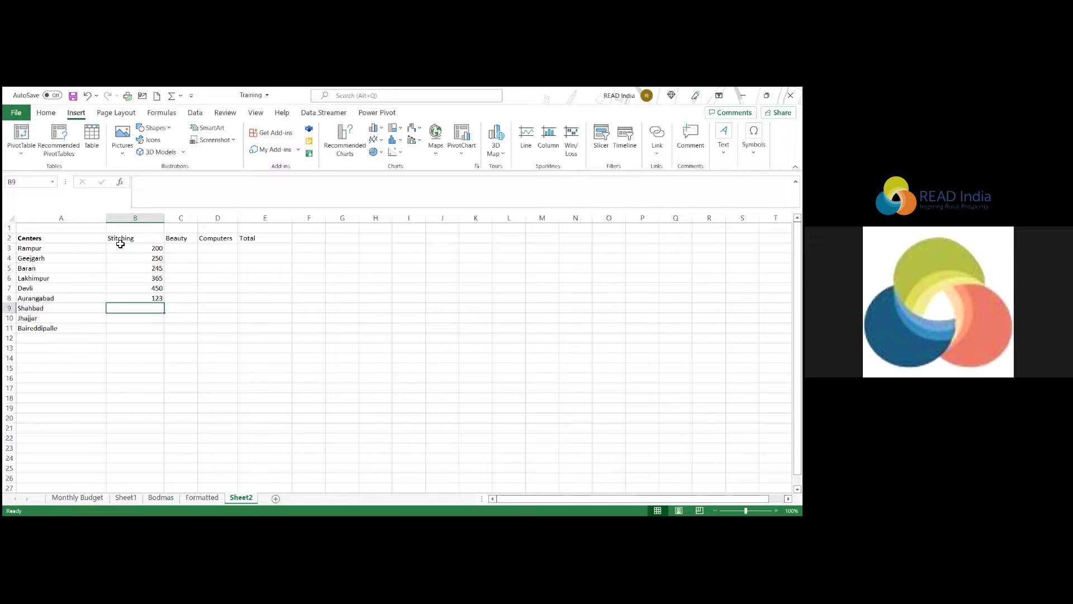
text(544)
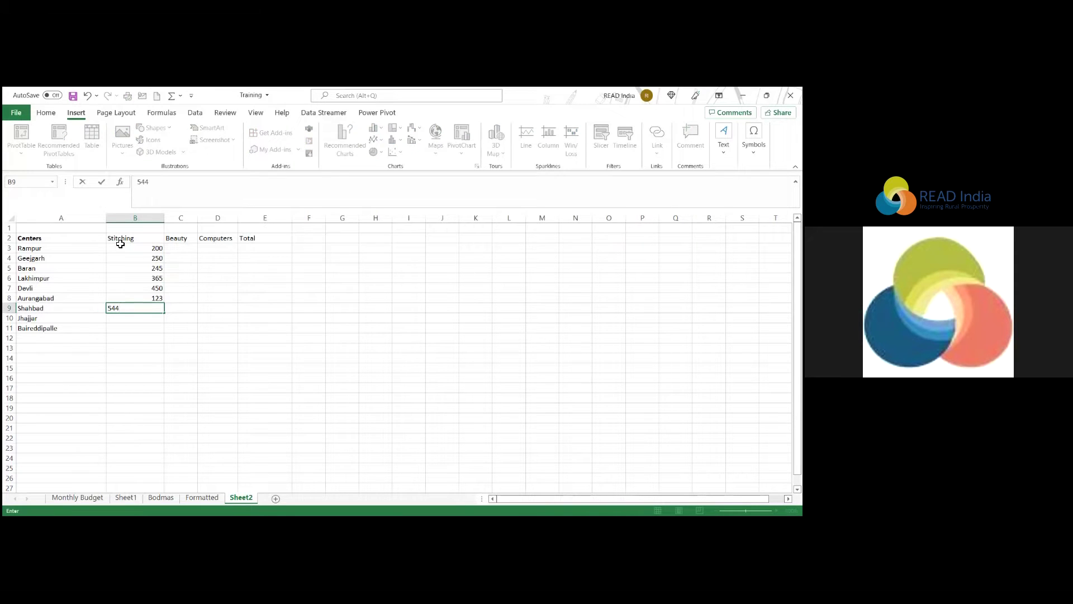
key(Return)
text(120)
key(Return)
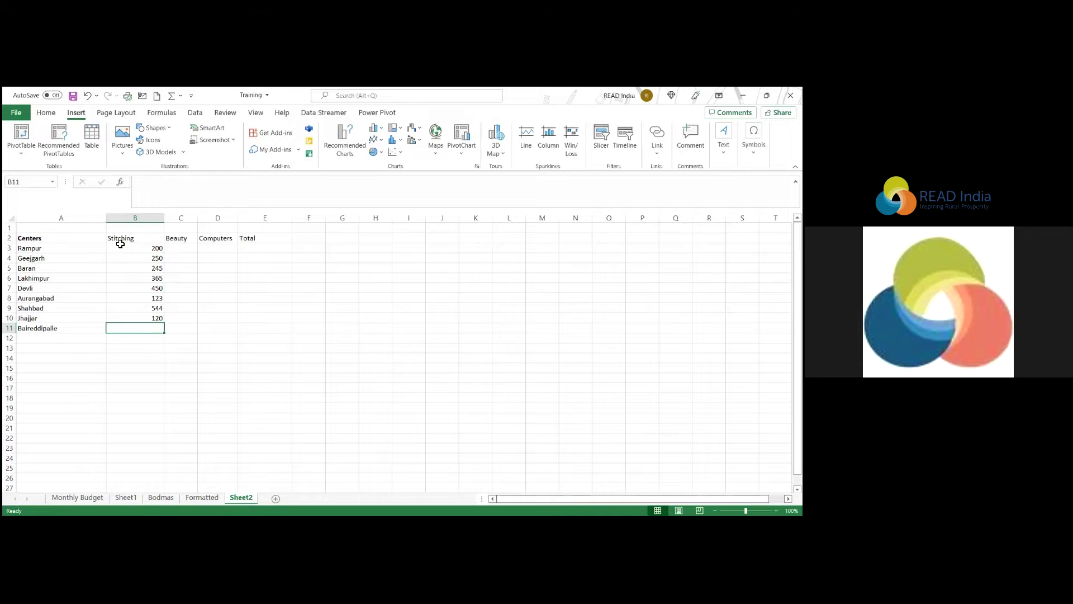
text(34)
key(Tab)
key(Up)
key(Up)
key(Up)
key(Up)
key(Up)
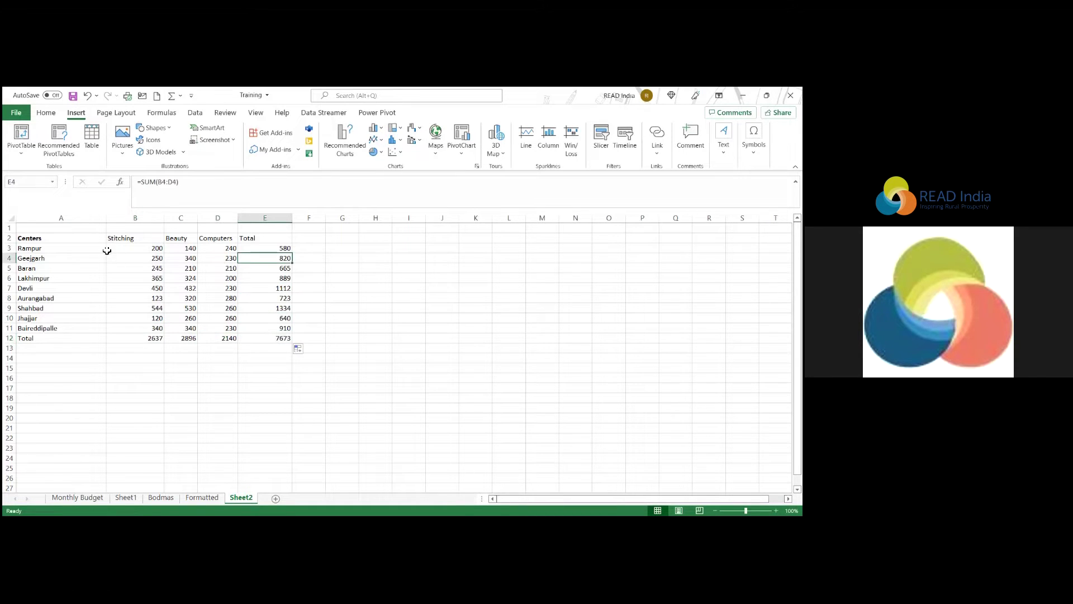
drag(45, 240, 274, 342)
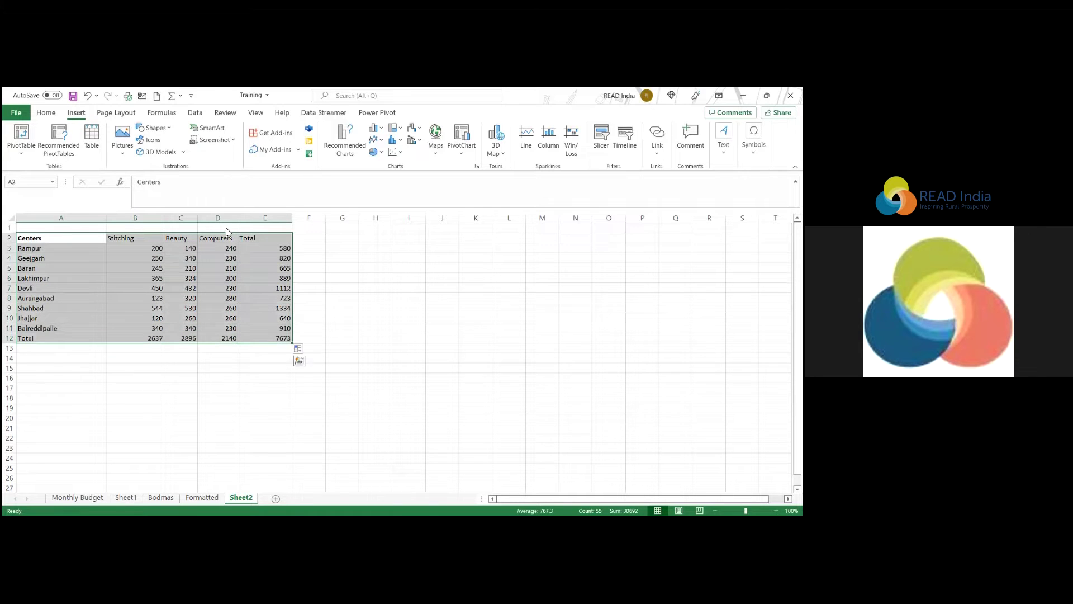
Set the table in Times New Roman with bold headings in row 2.
click(48, 114)
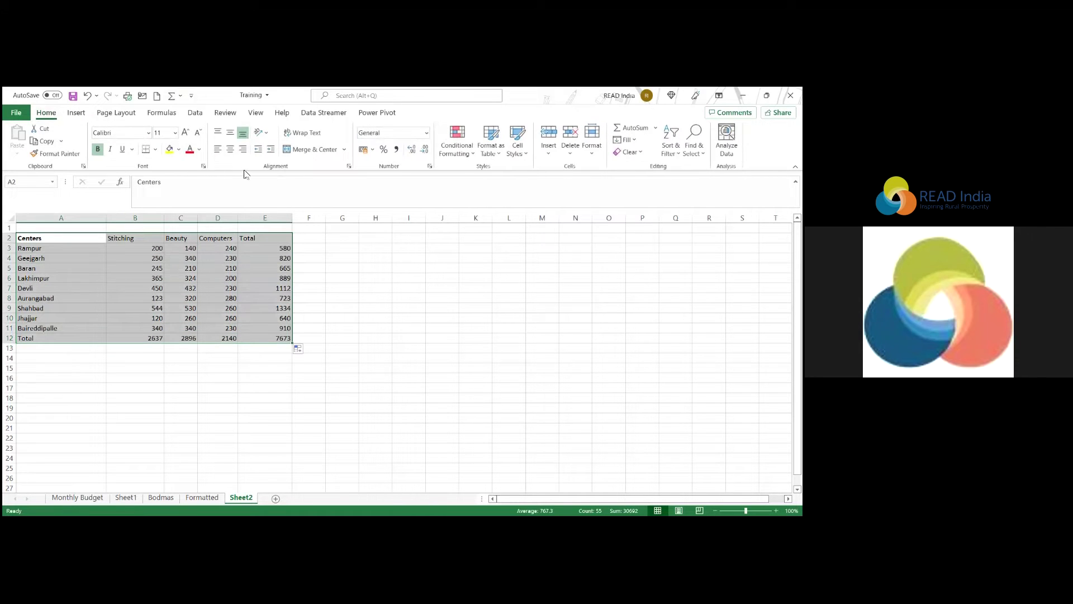
click(149, 133)
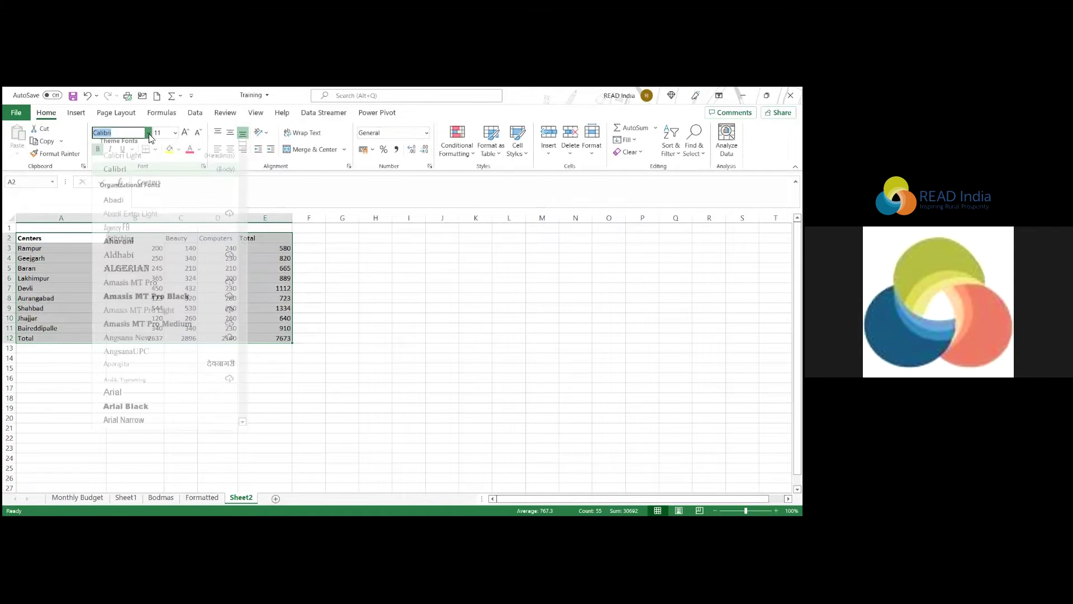
text(Times New Roman)
click(163, 426)
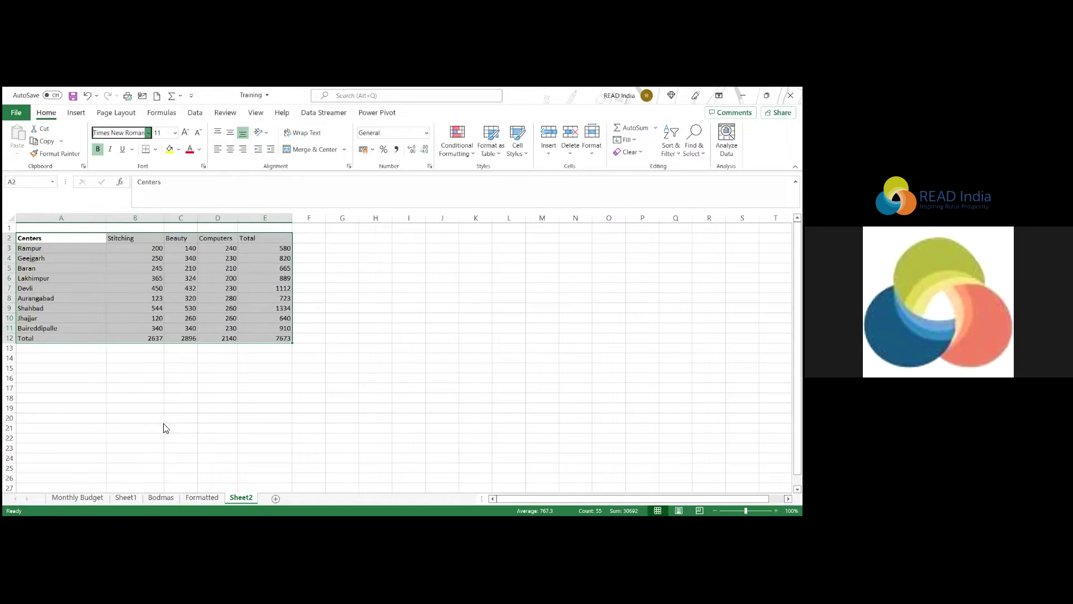
drag(74, 239, 244, 239)
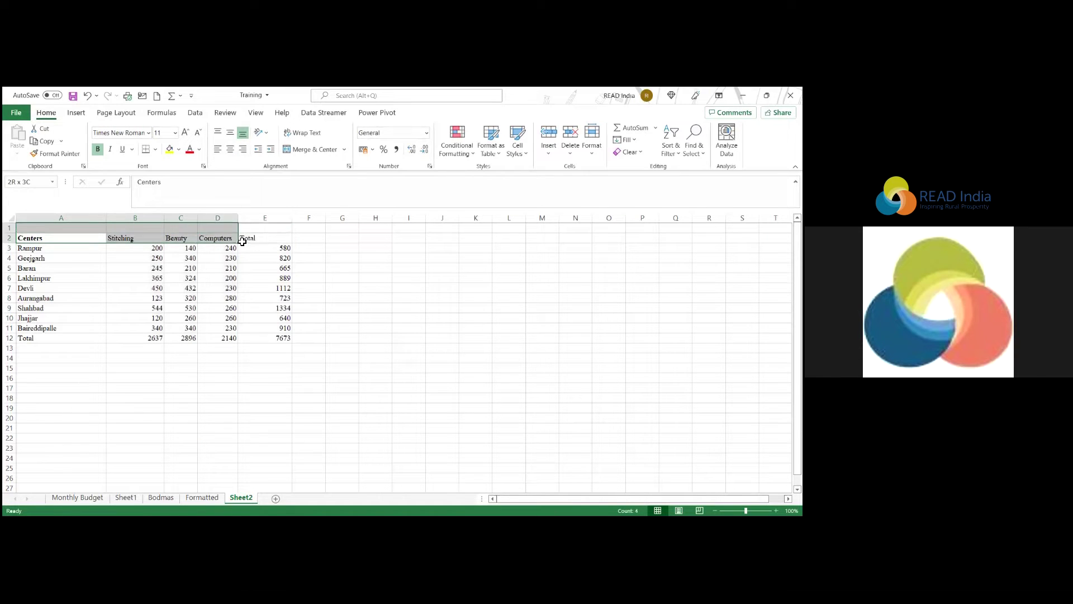
key(ctrl+b)
key(ctrl+b)
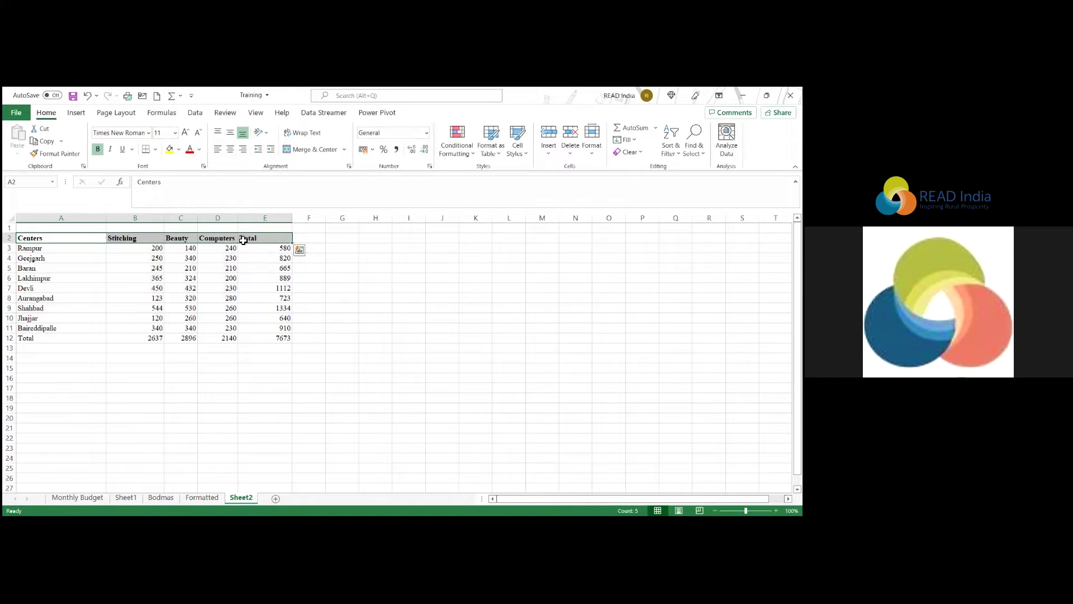
click(146, 302)
Centre-align the number columns B through E.
click(135, 218)
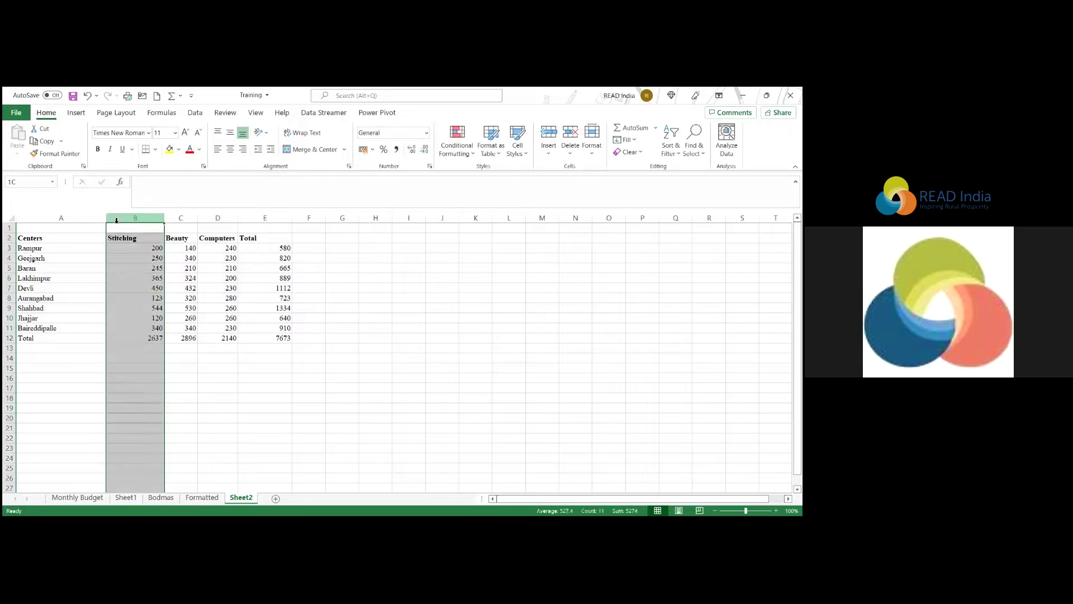
shift+click(264, 218)
click(229, 149)
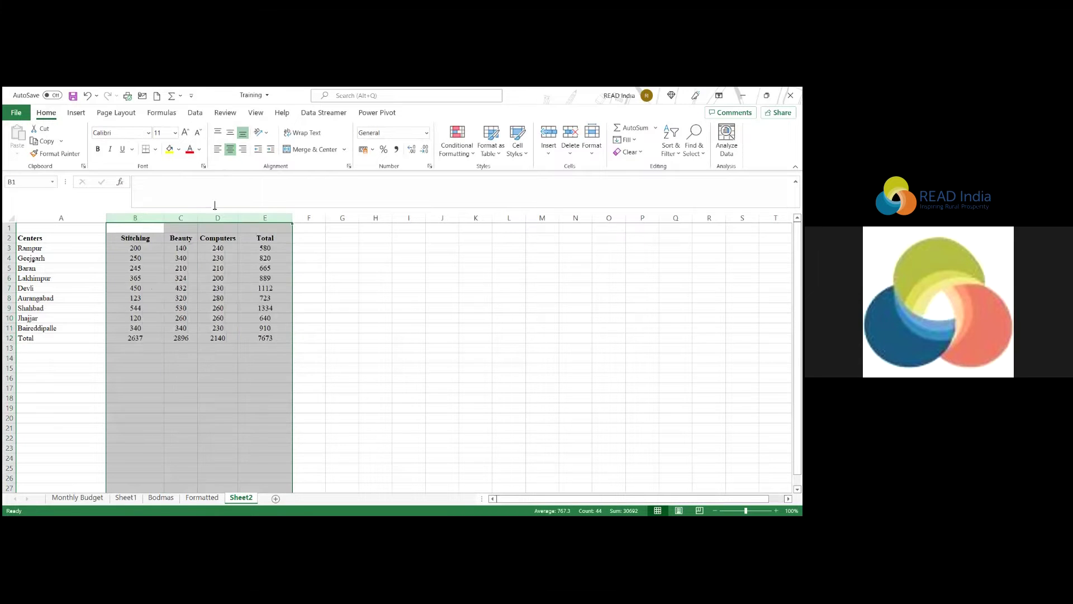
click(142, 258)
click(58, 237)
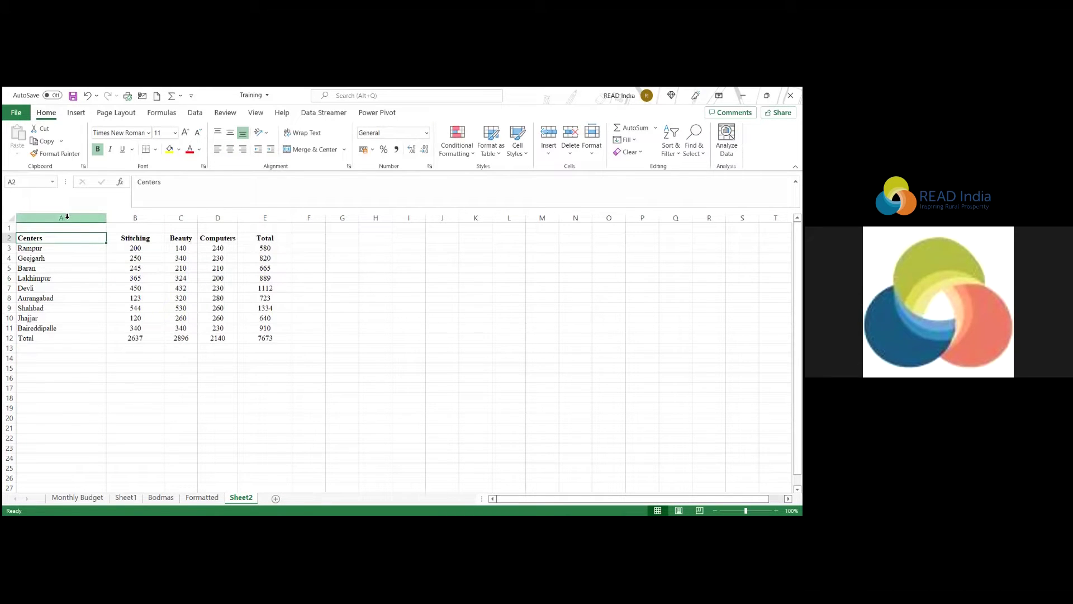
Autofit column A and format A2:E12 as a banded table with headers.
double_click(106, 218)
drag(39, 238, 225, 339)
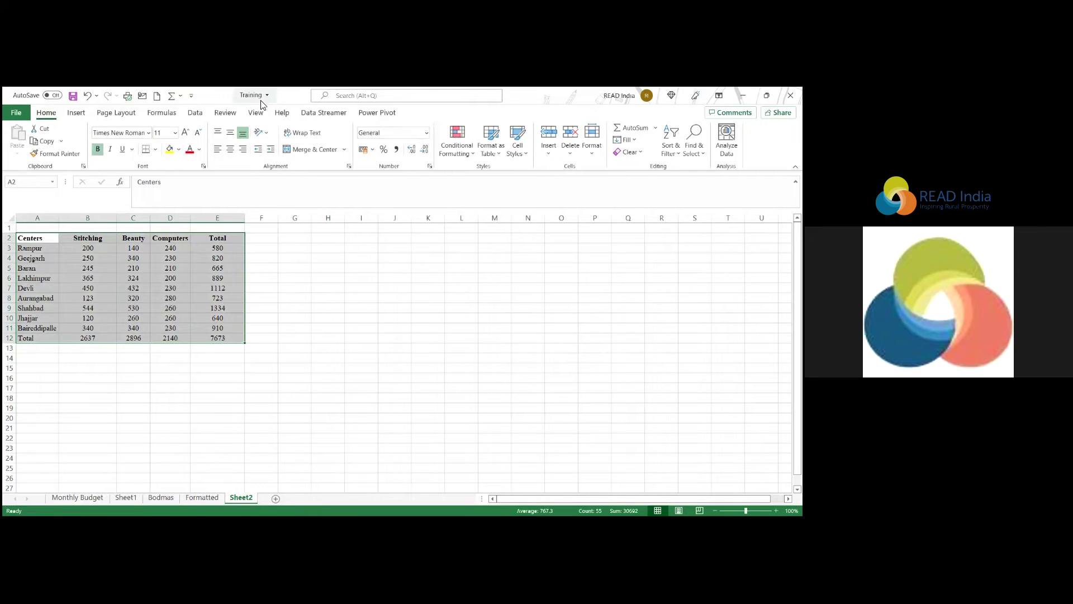
click(490, 144)
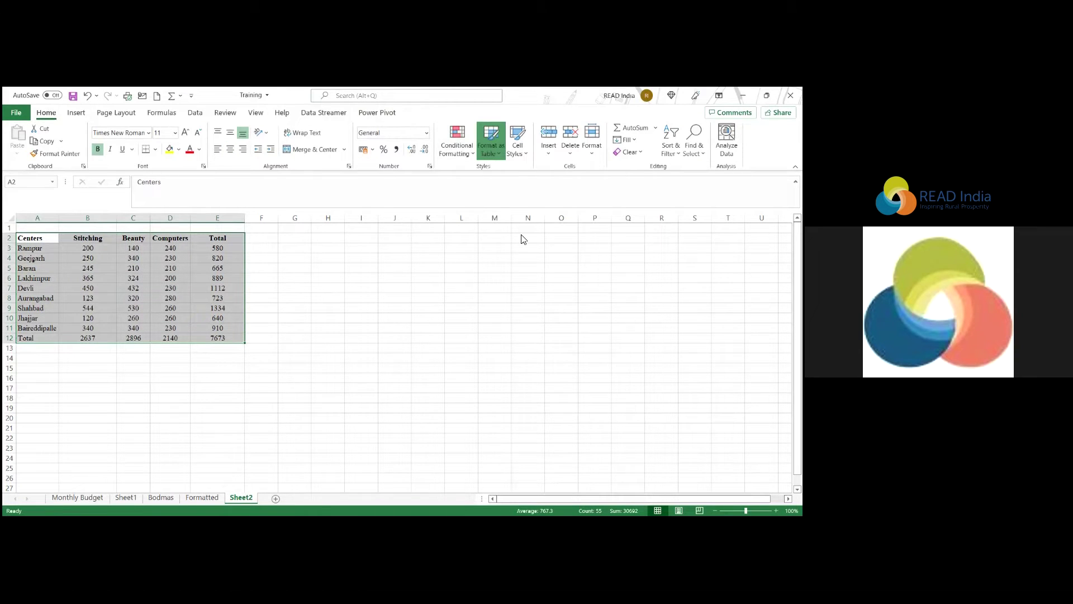
click(549, 350)
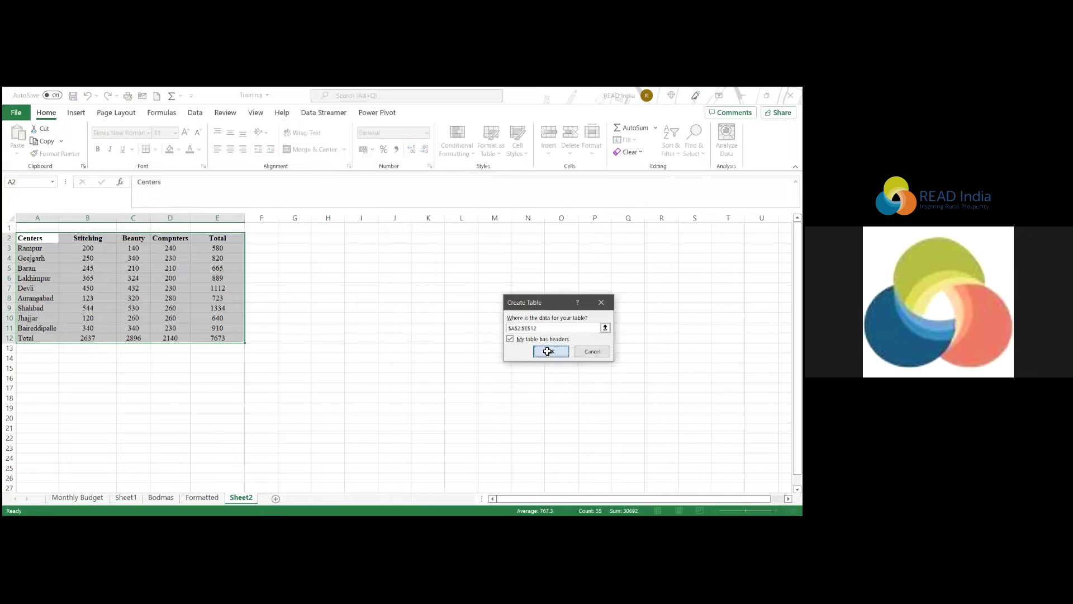
click(230, 256)
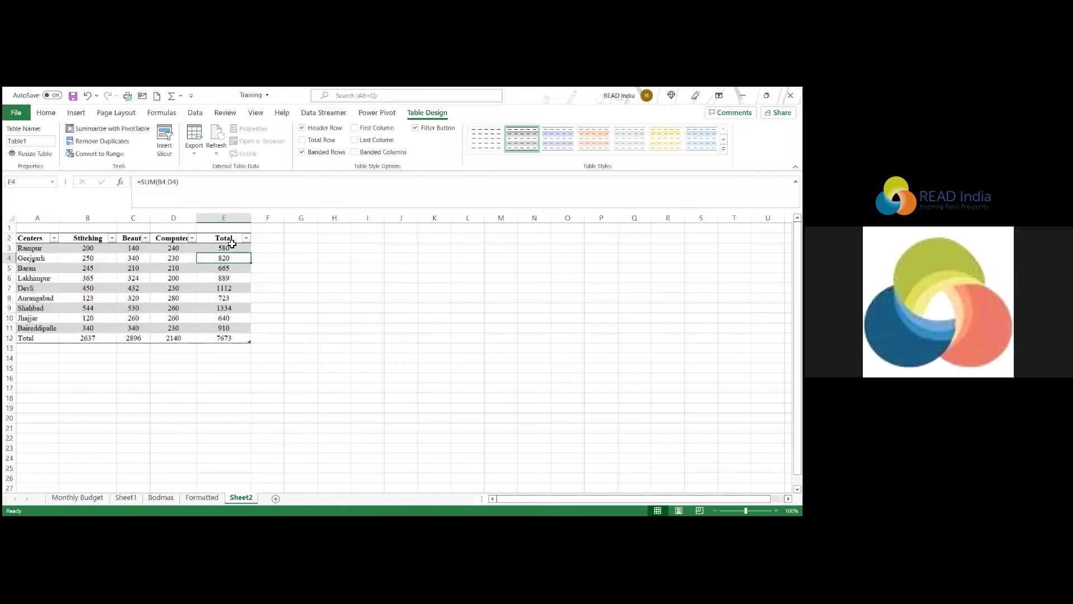
Make the Total row 12 bold.
click(232, 328)
mouse_move(35, 338)
mouse_down()
mouse_move(223, 332)
mouse_move(216, 342)
mouse_up()
key(ctrl+b)
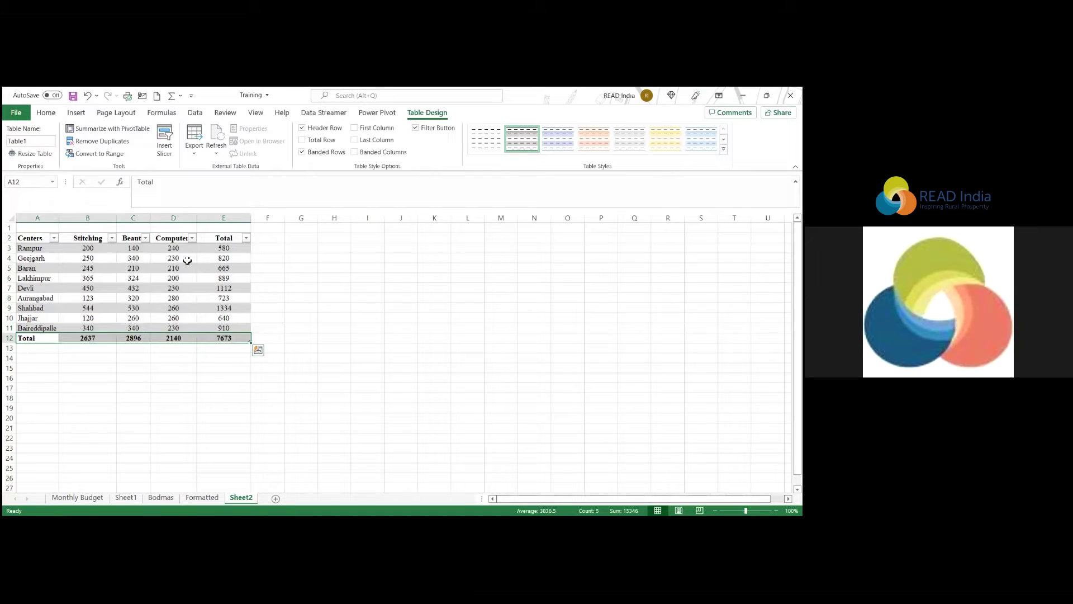
click(187, 261)
click(208, 267)
click(144, 290)
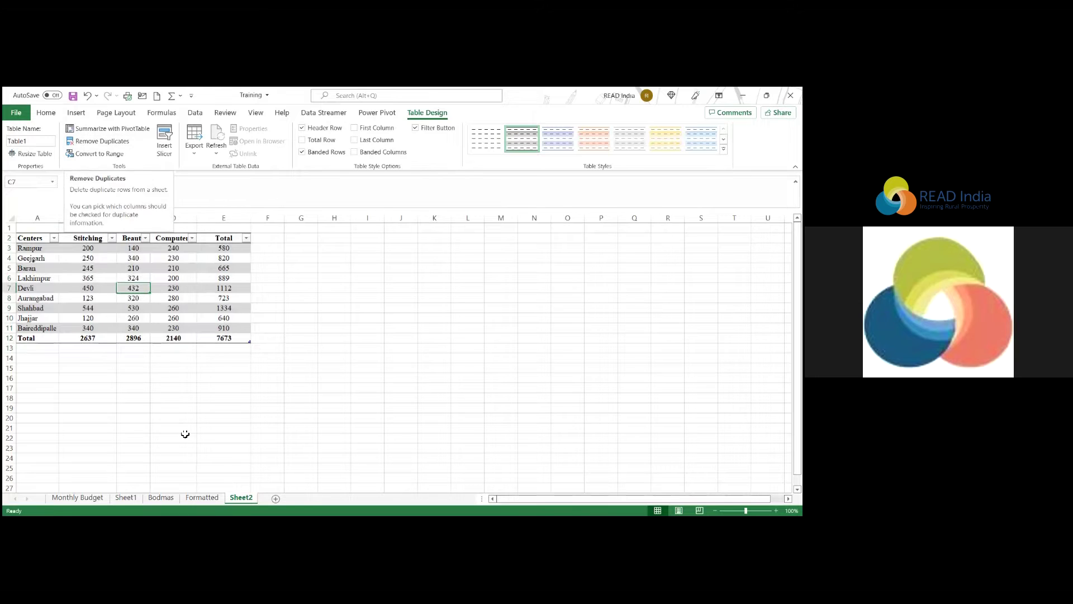
click(202, 497)
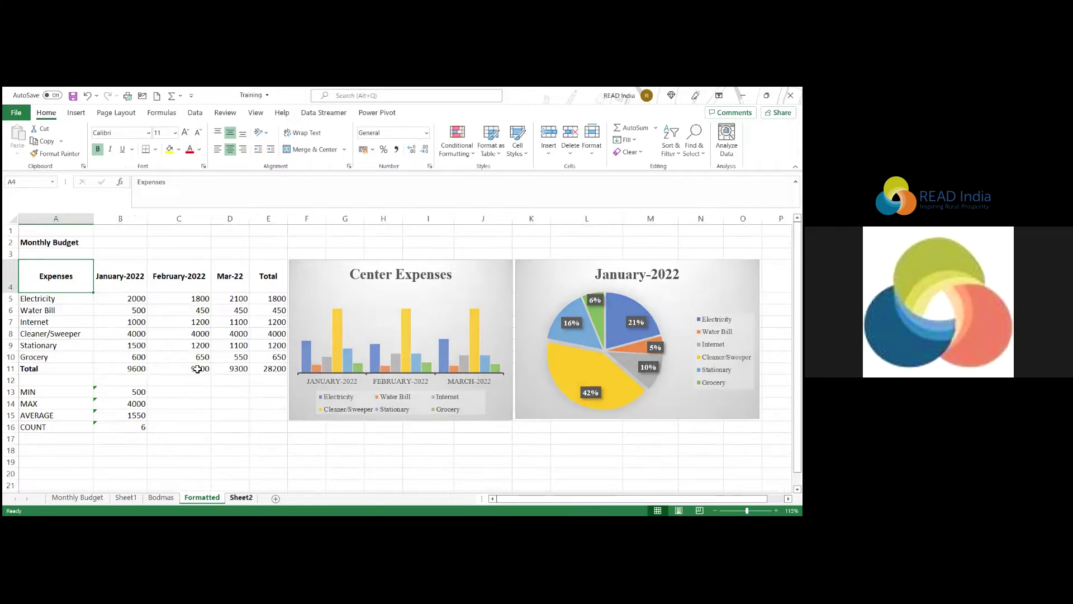
key(ctrl+Page_Down)
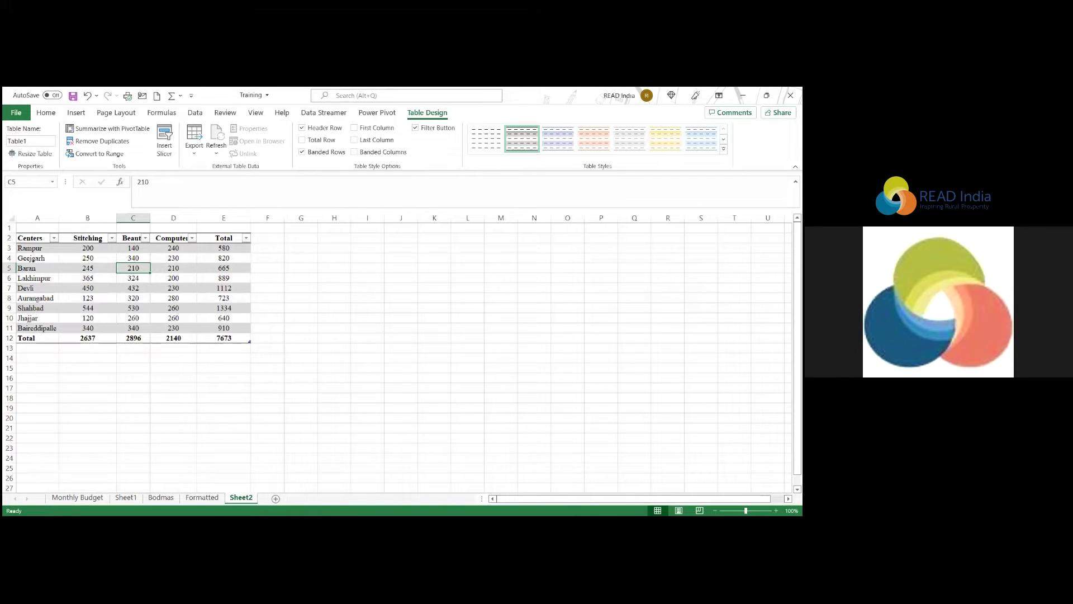
key(alt+Tab)
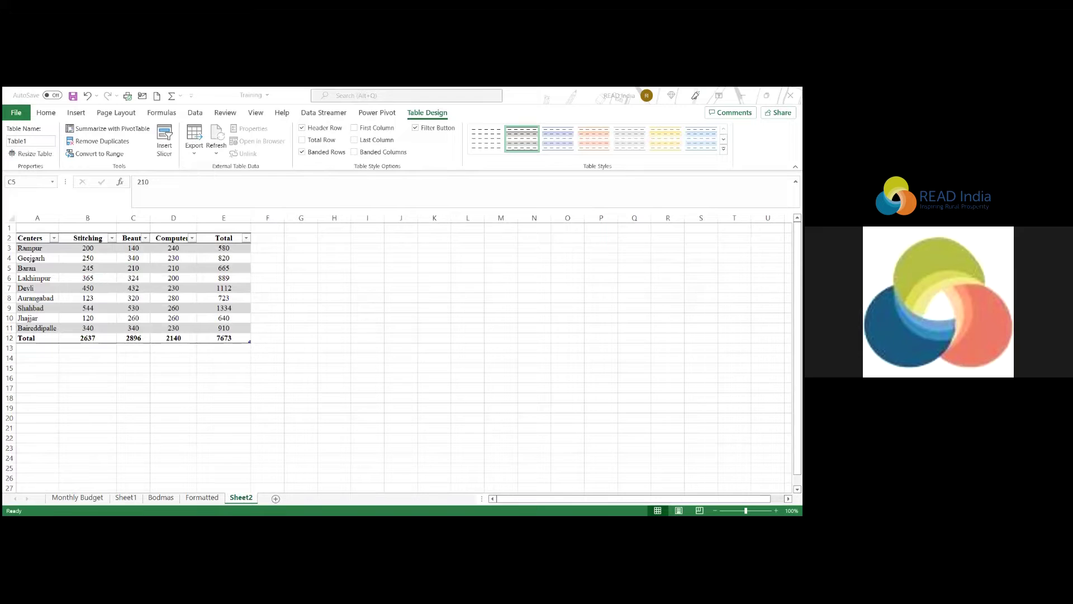
click(109, 281)
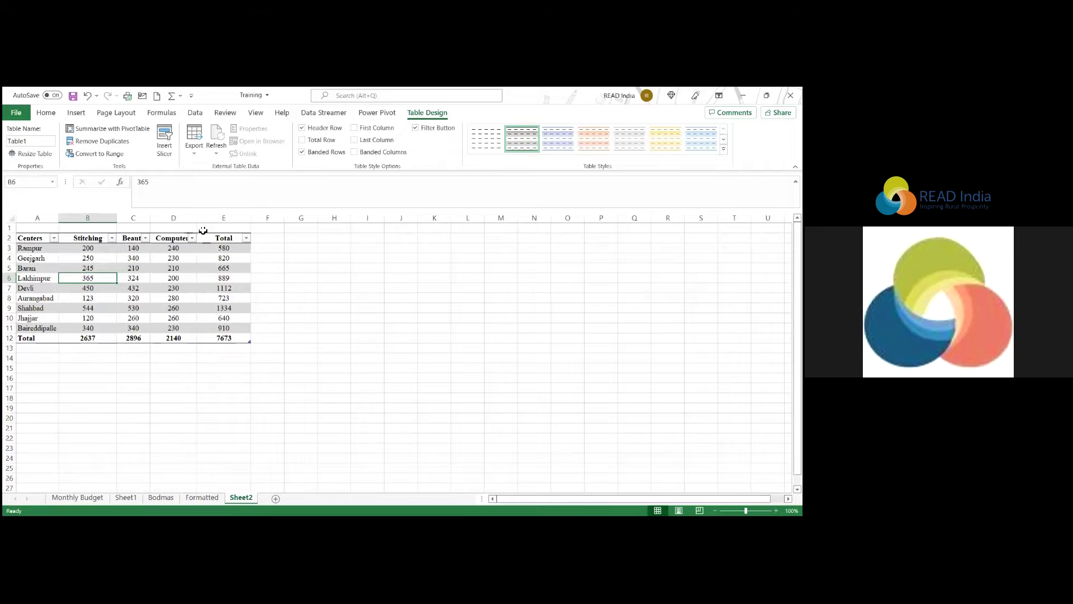
click(89, 259)
click(91, 249)
click(99, 276)
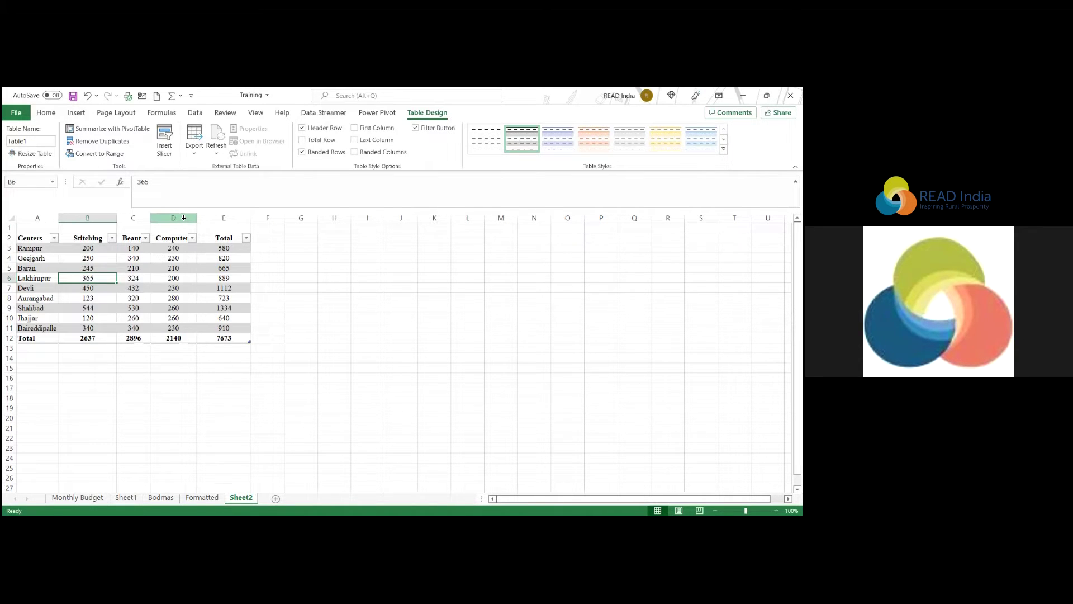
Select the centre names A2:A11 together with the Total column E2:E11.
click(76, 113)
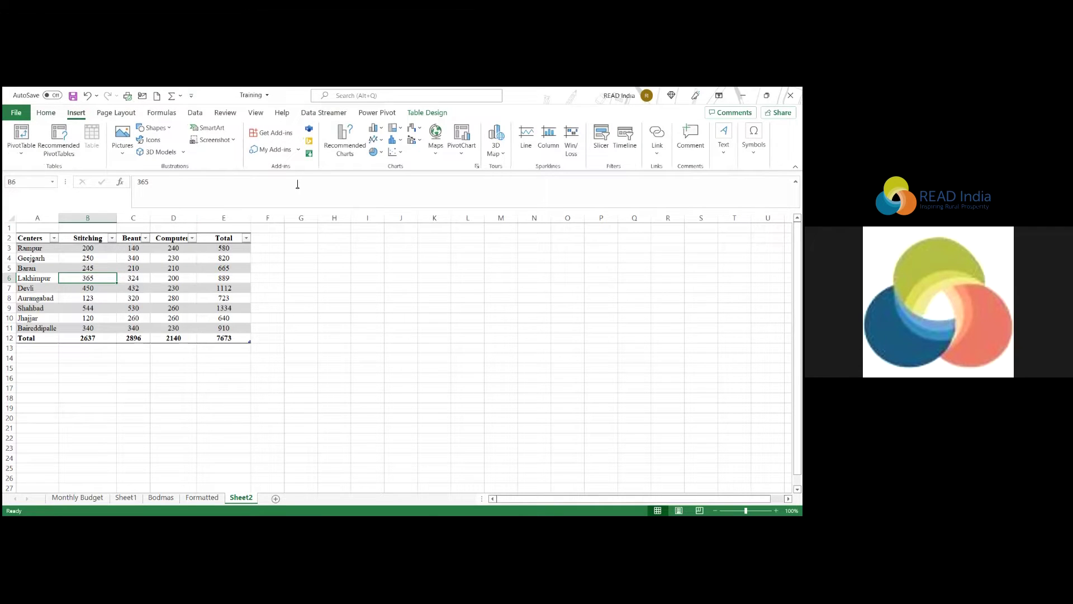
click(133, 267)
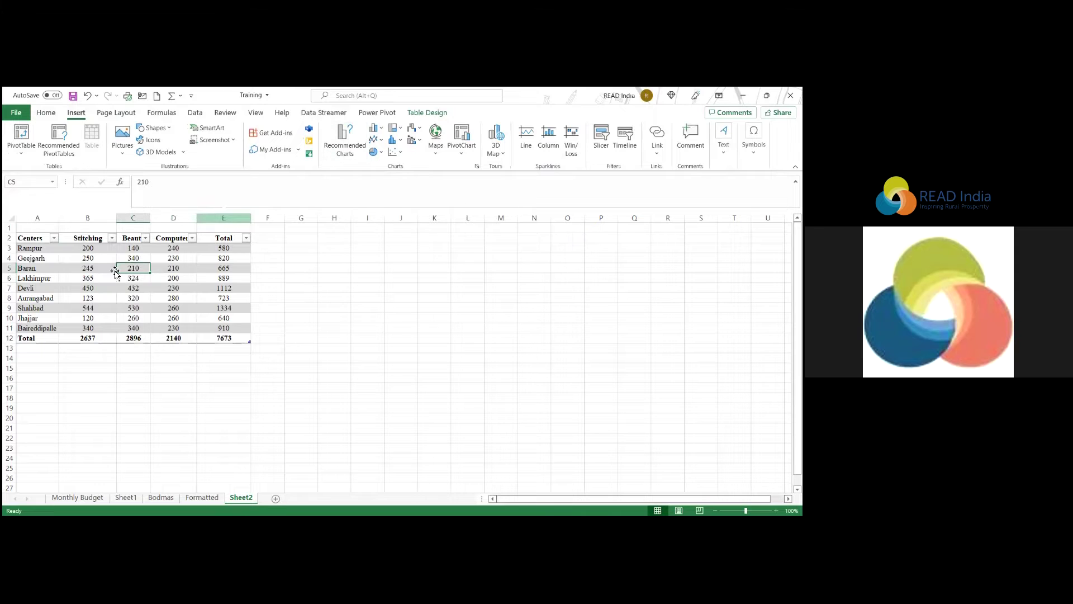
mouse_move(32, 238)
mouse_down()
mouse_move(82, 290)
mouse_move(84, 327)
mouse_up()
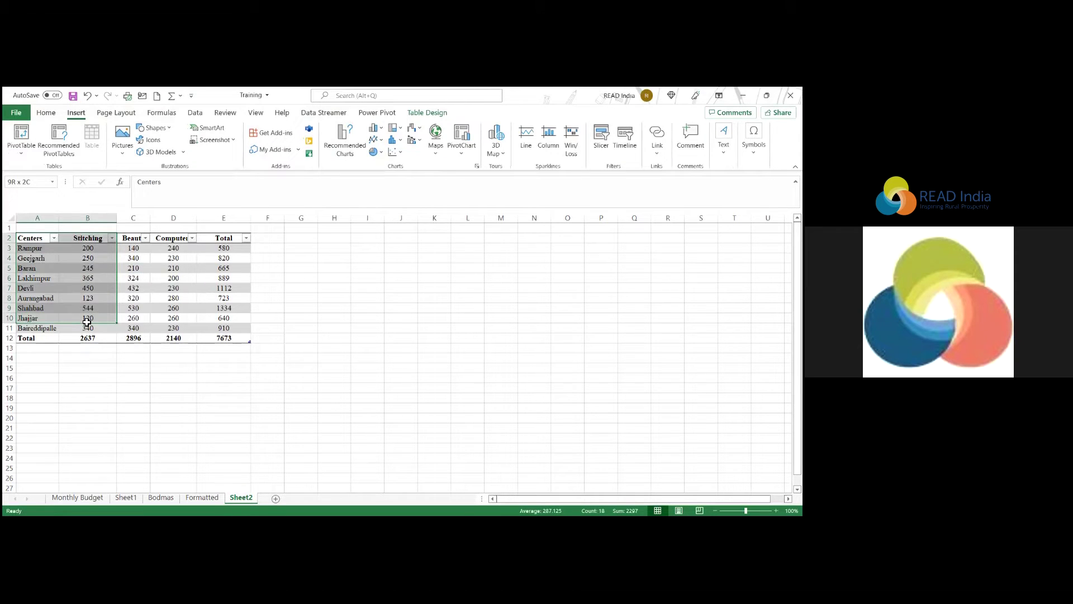
click(88, 277)
drag(32, 240, 38, 328)
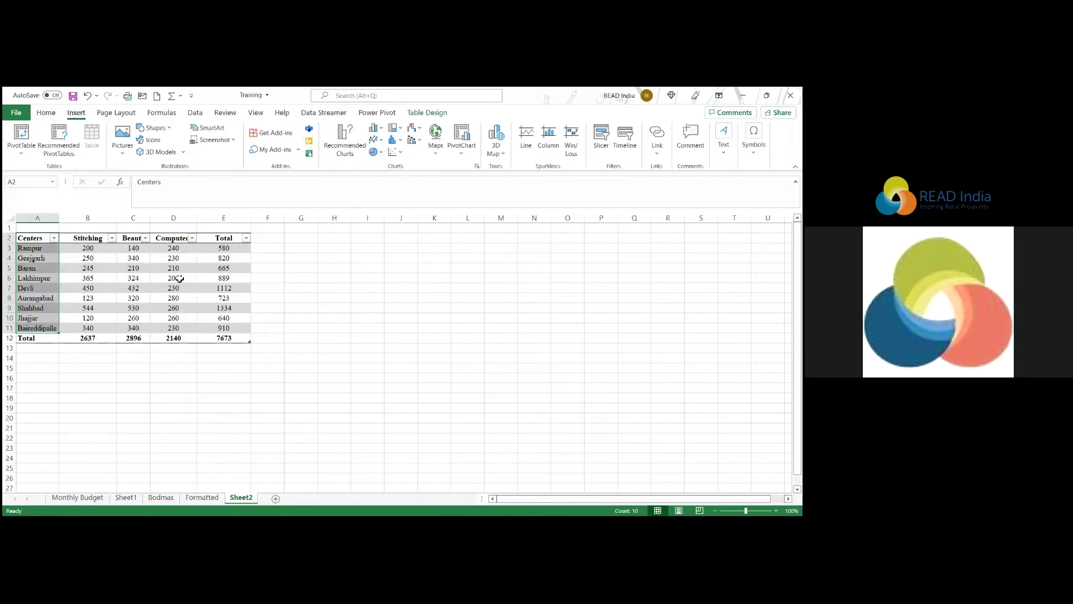
key(Down)
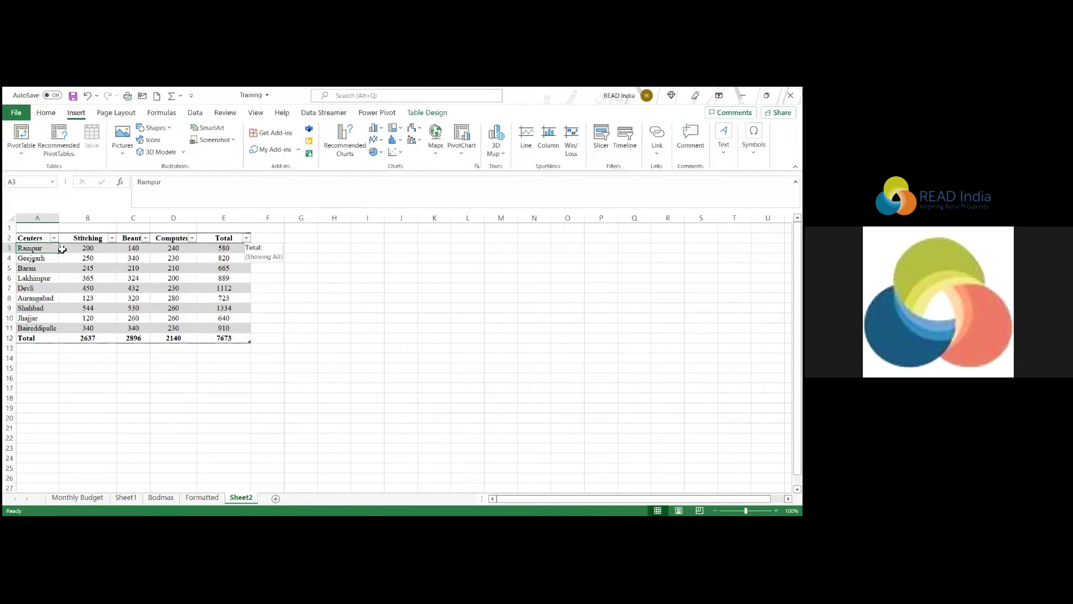
click(25, 237)
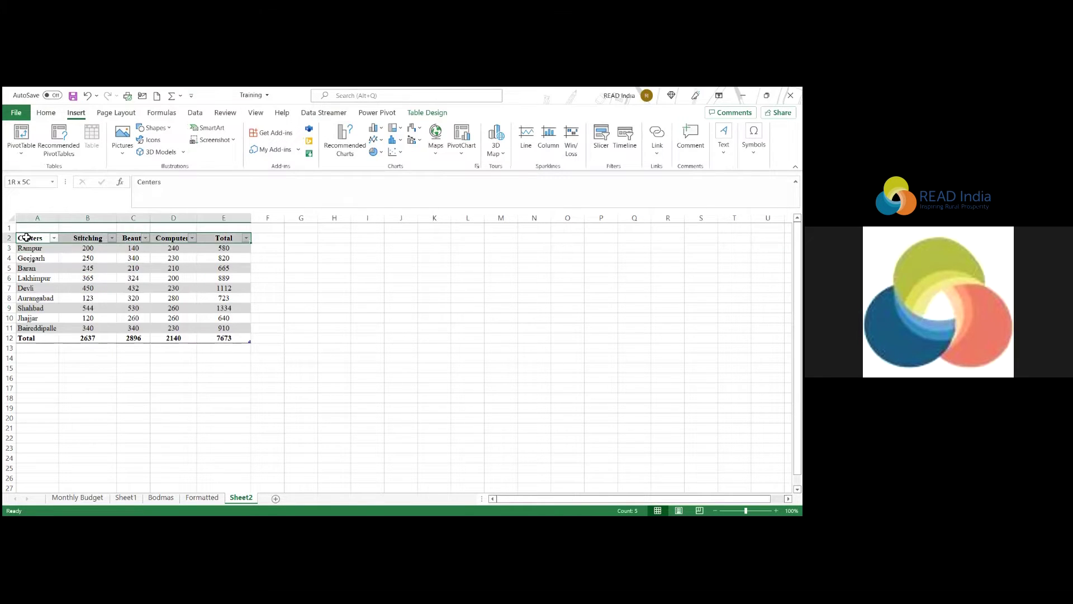
click(149, 286)
drag(29, 238, 39, 330)
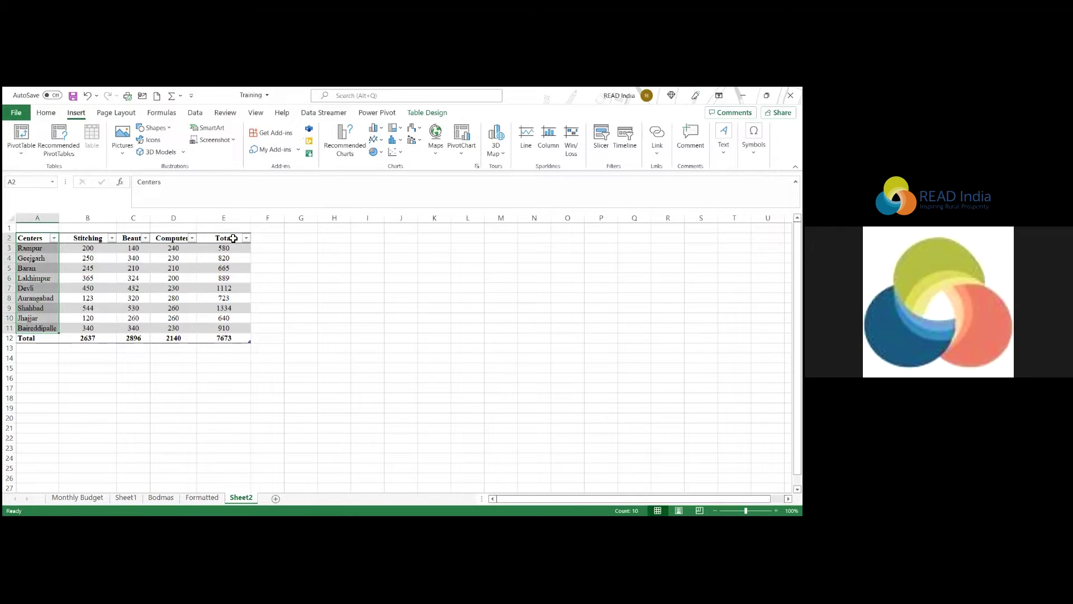
drag(233, 239, 218, 325)
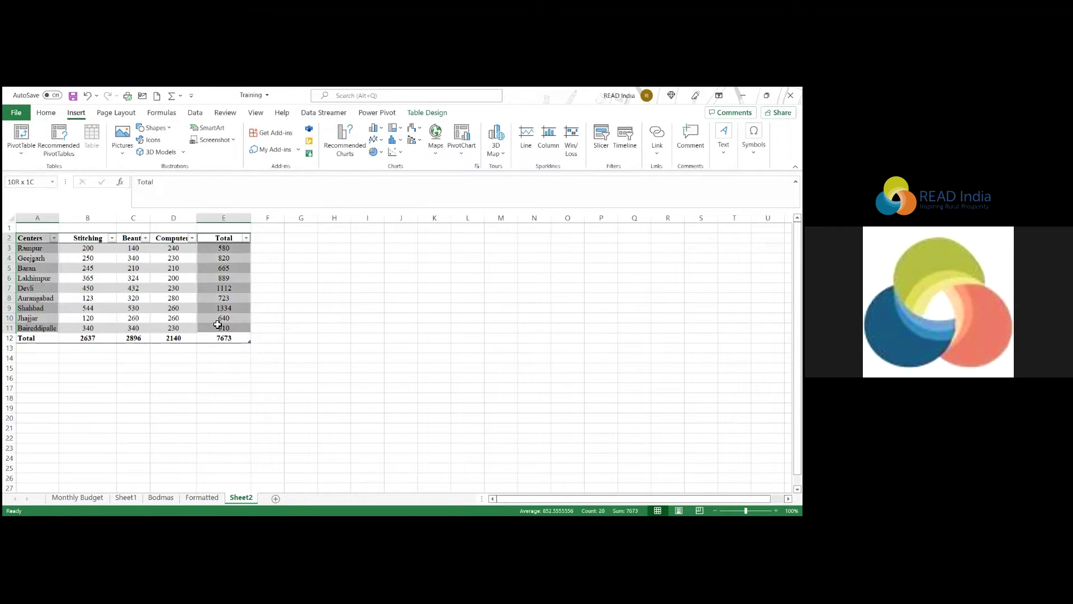
click(36, 249)
drag(39, 239, 38, 329)
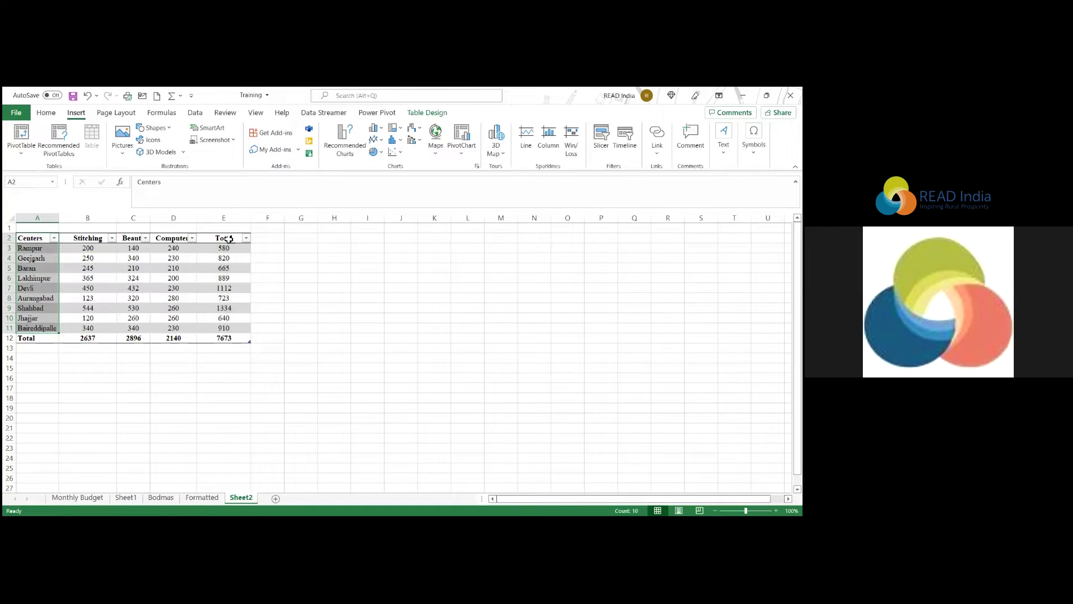
drag(224, 238, 225, 329)
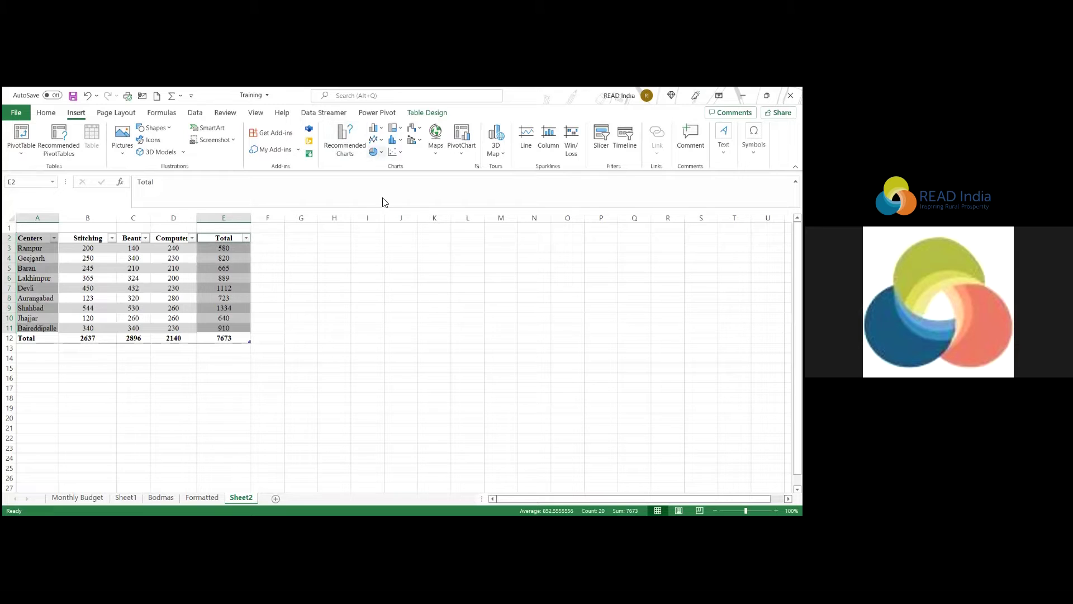
Insert a 2-D pie chart of the totals beside the table with the third chart style.
click(501, 140)
click(502, 141)
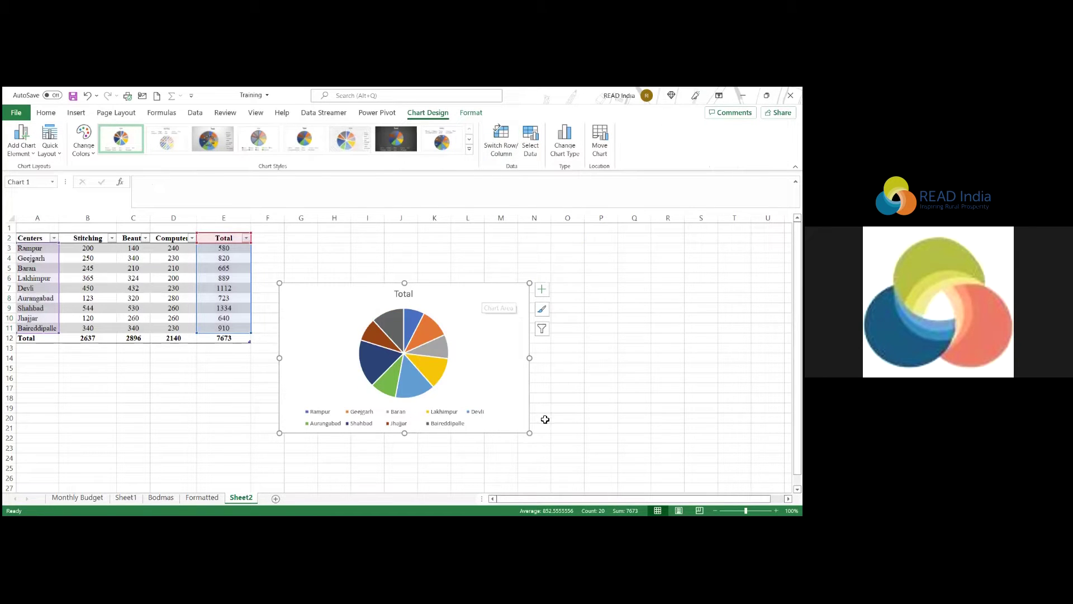
drag(527, 438, 631, 456)
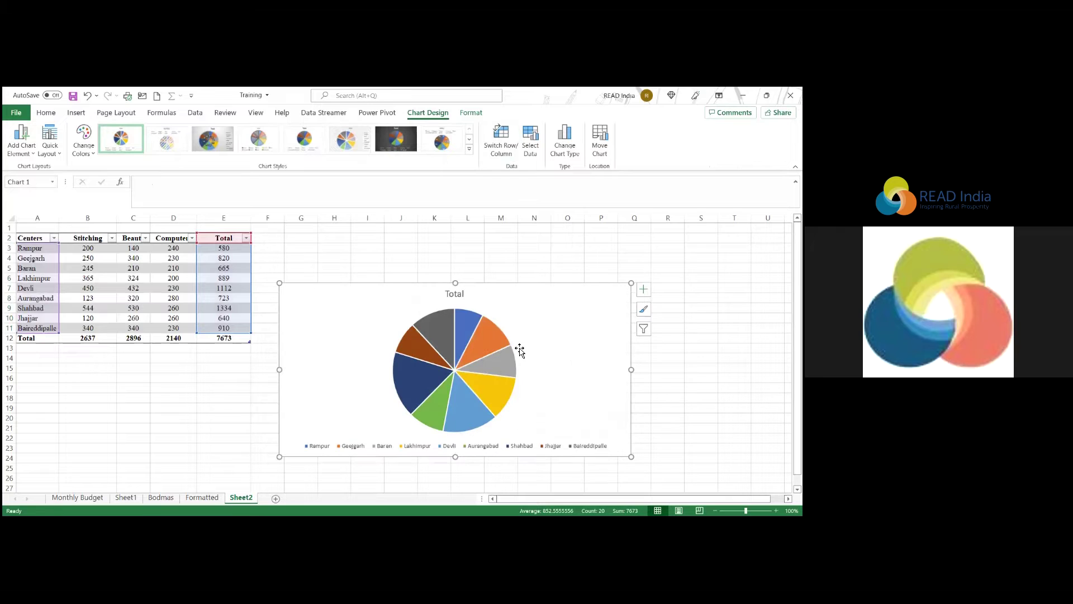
drag(512, 287, 495, 237)
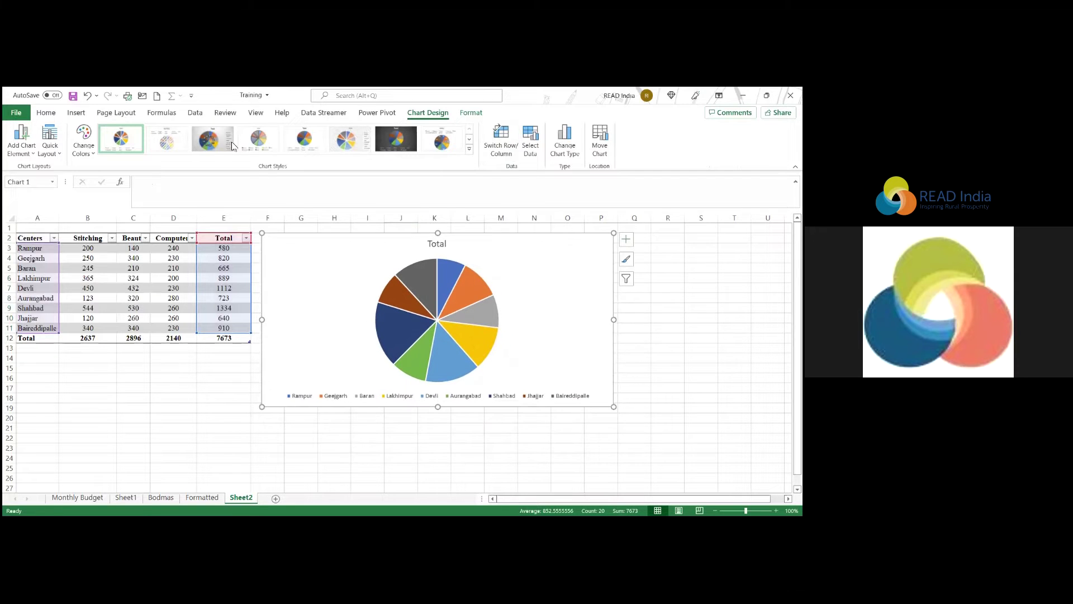
click(210, 147)
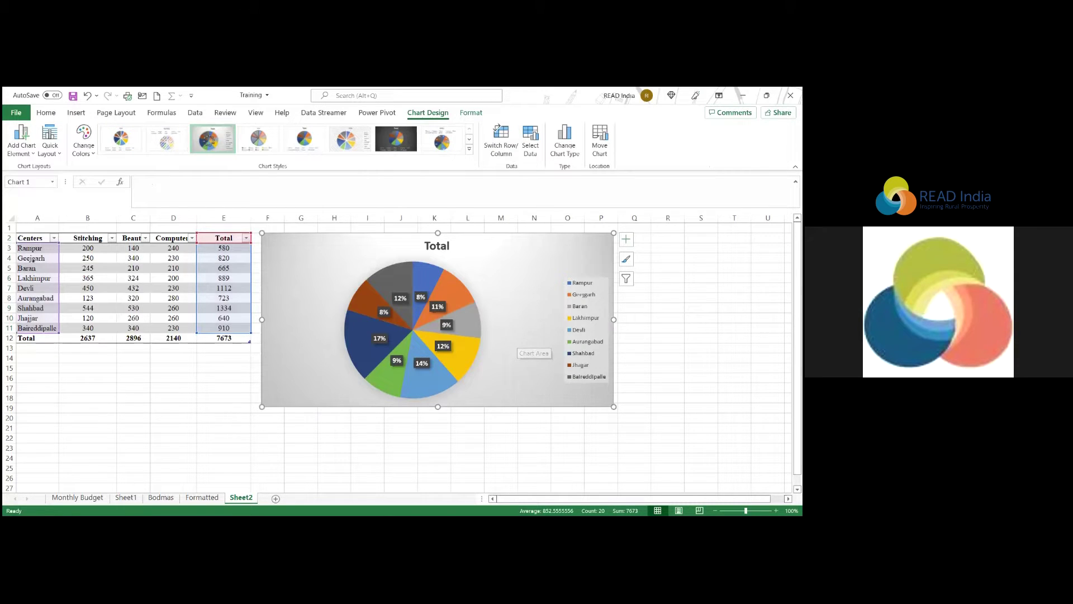
drag(614, 406, 489, 441)
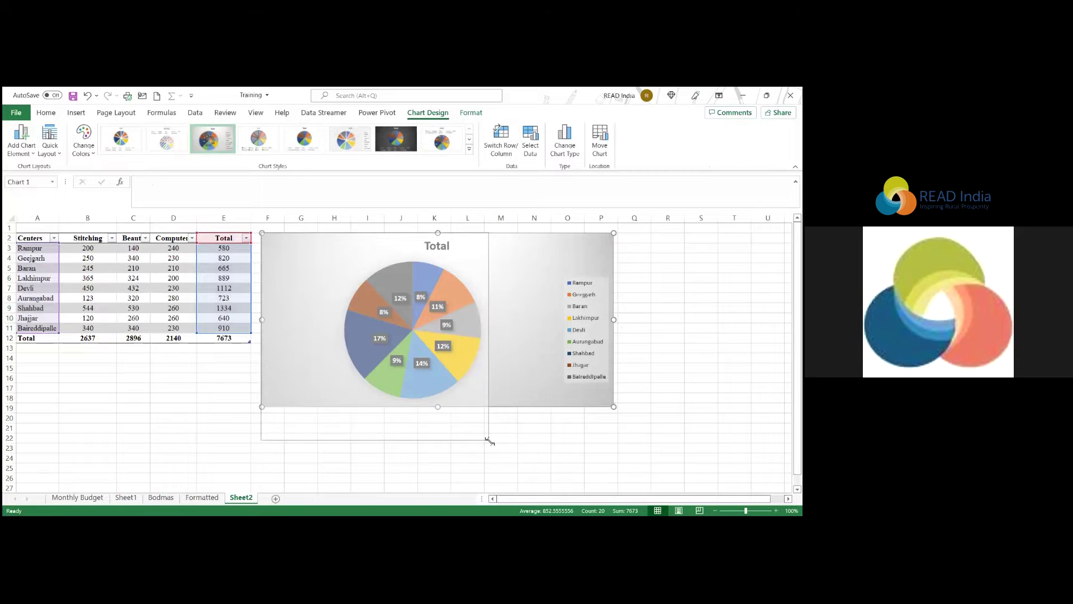
Retitle the pie chart 'Total = 7673'.
click(376, 247)
click(388, 247)
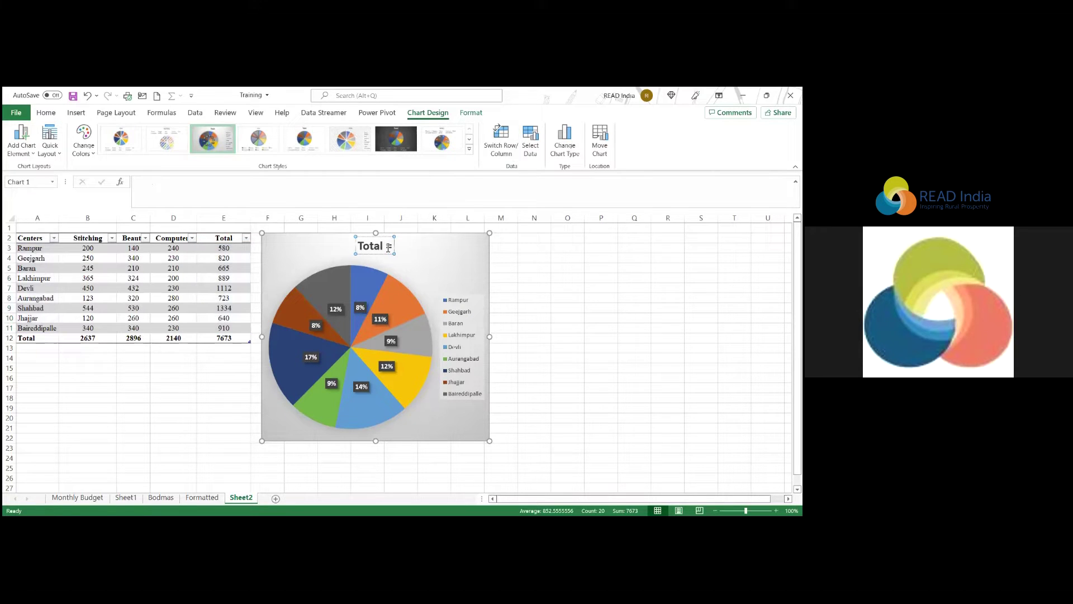
text(= 7673)
text(76)
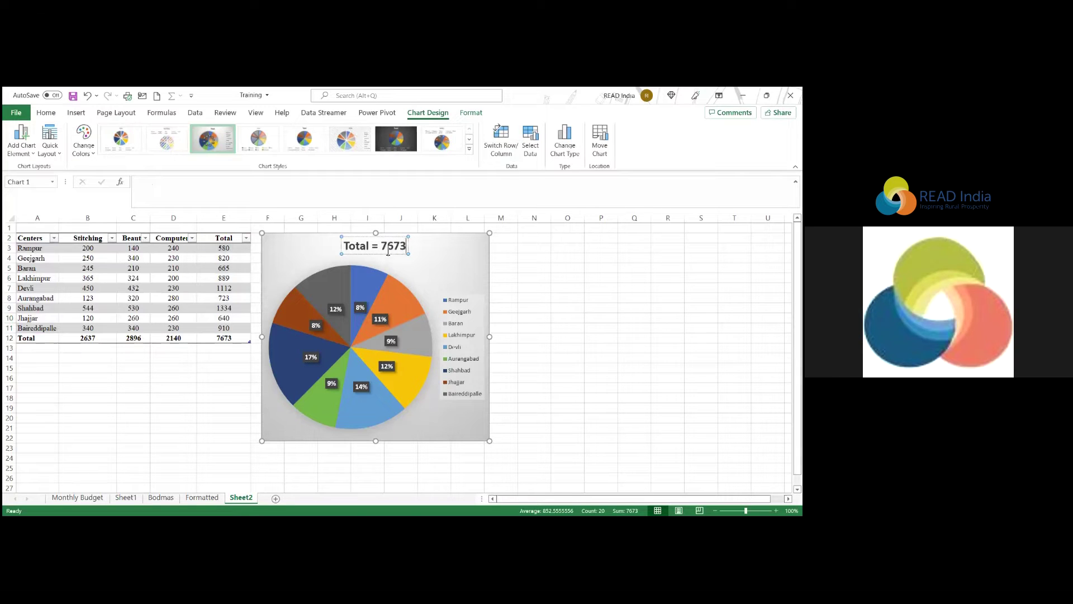
drag(438, 239, 453, 239)
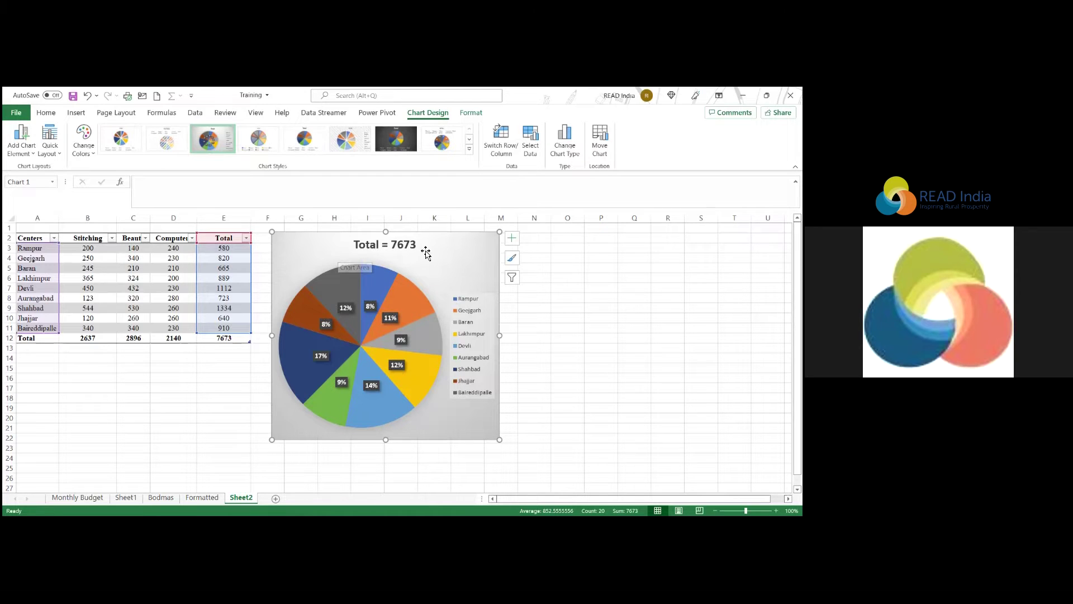
Delete the Total chart and insert a 2-D pie chart from A2:E11.
key(Delete)
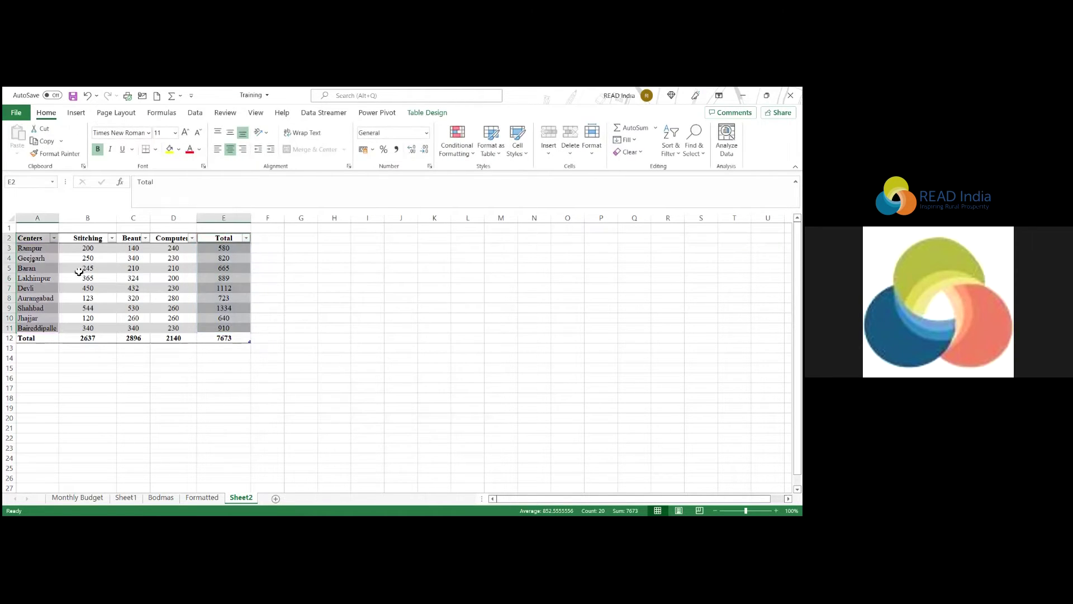
mouse_move(25, 237)
mouse_down()
mouse_move(213, 312)
mouse_move(213, 330)
mouse_up()
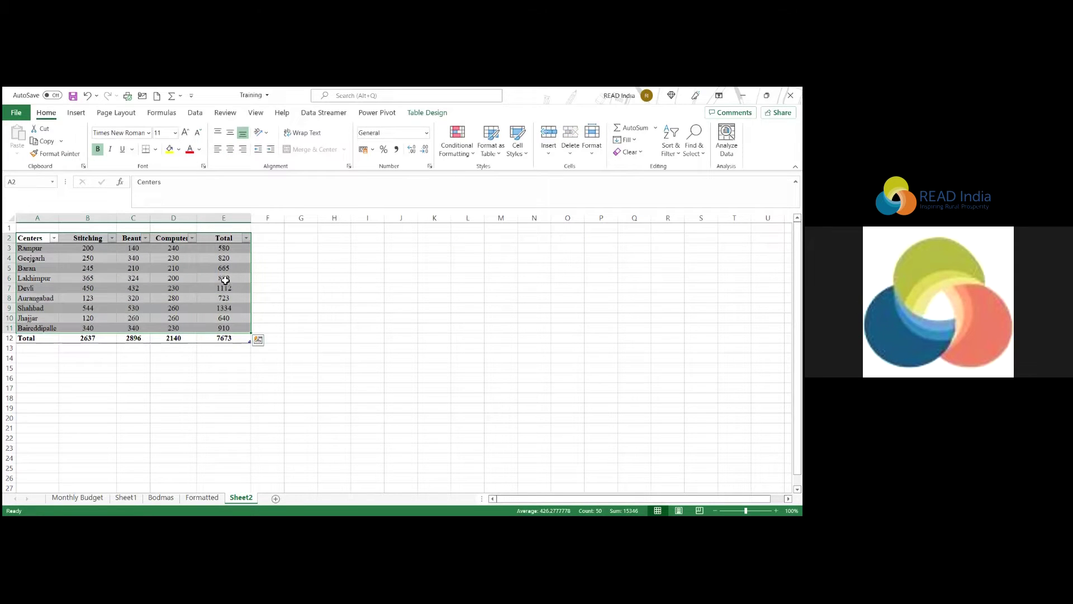
click(76, 112)
click(374, 152)
click(387, 184)
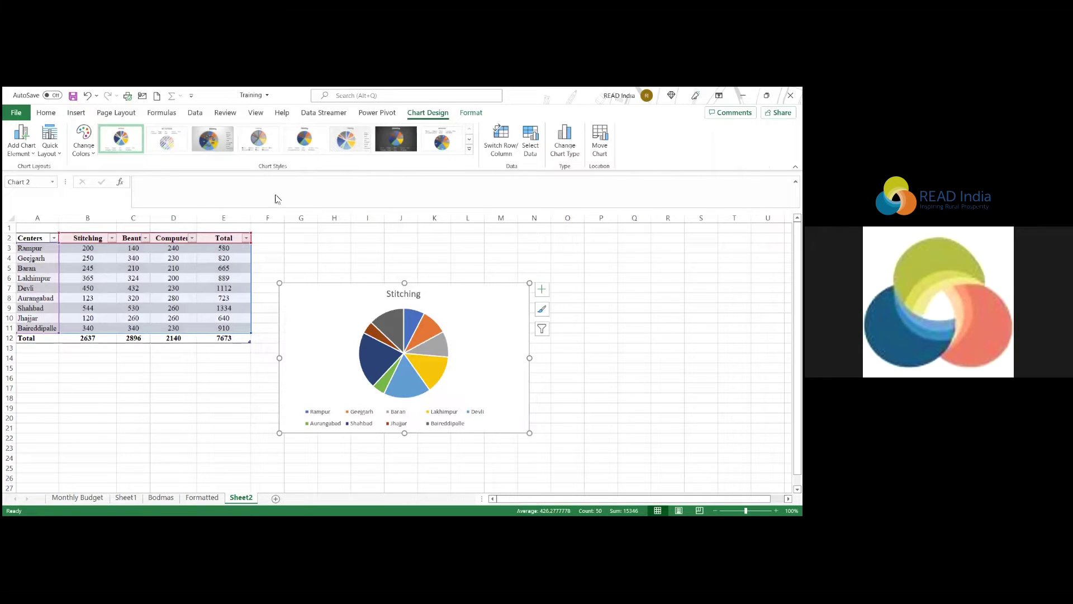
Give the Stitching chart the third style with percentages and place it beside the table.
click(212, 138)
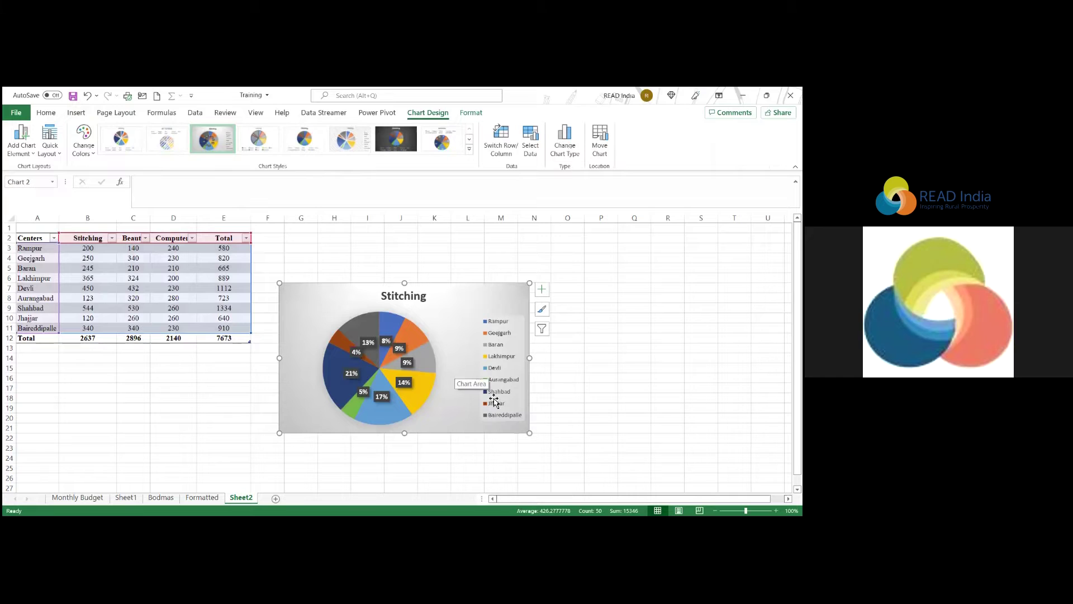
drag(529, 432, 533, 447)
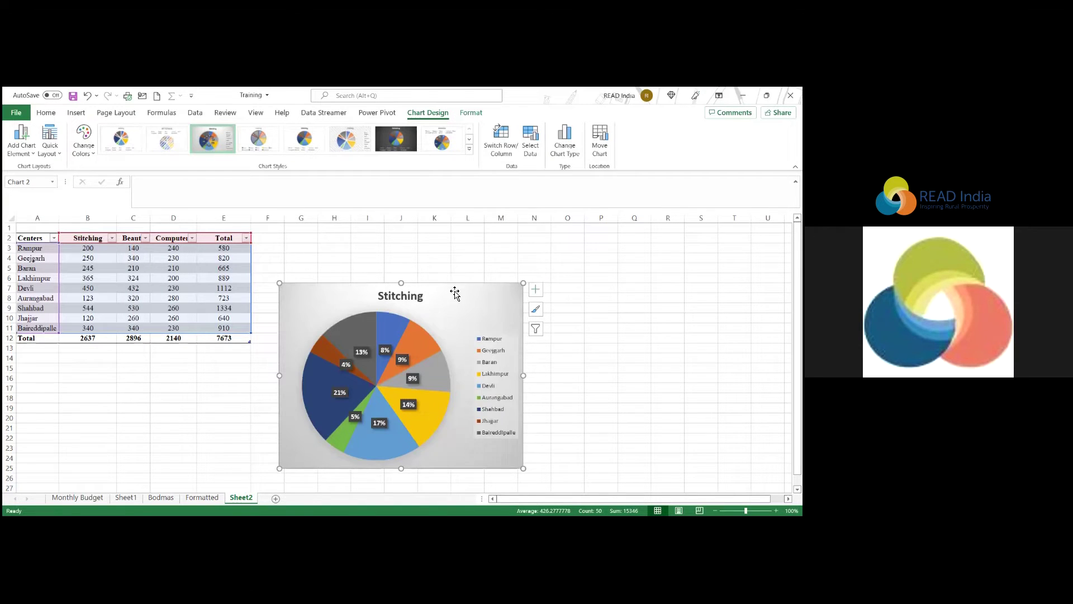
drag(455, 293, 446, 234)
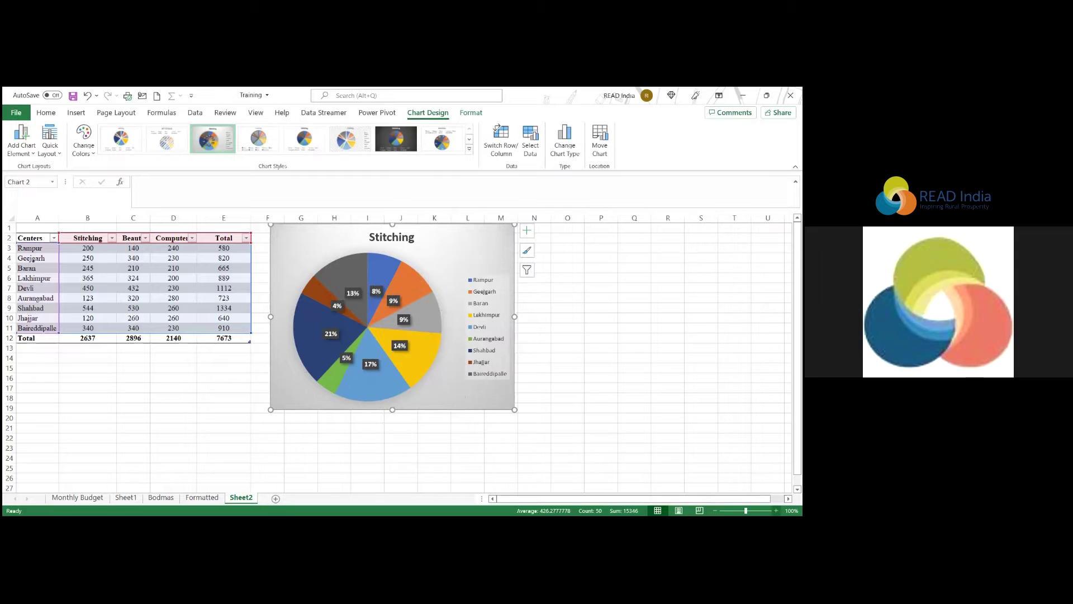
Zoom Sheet2 from 100% to 130%.
scroll(487, 437, up, 2)
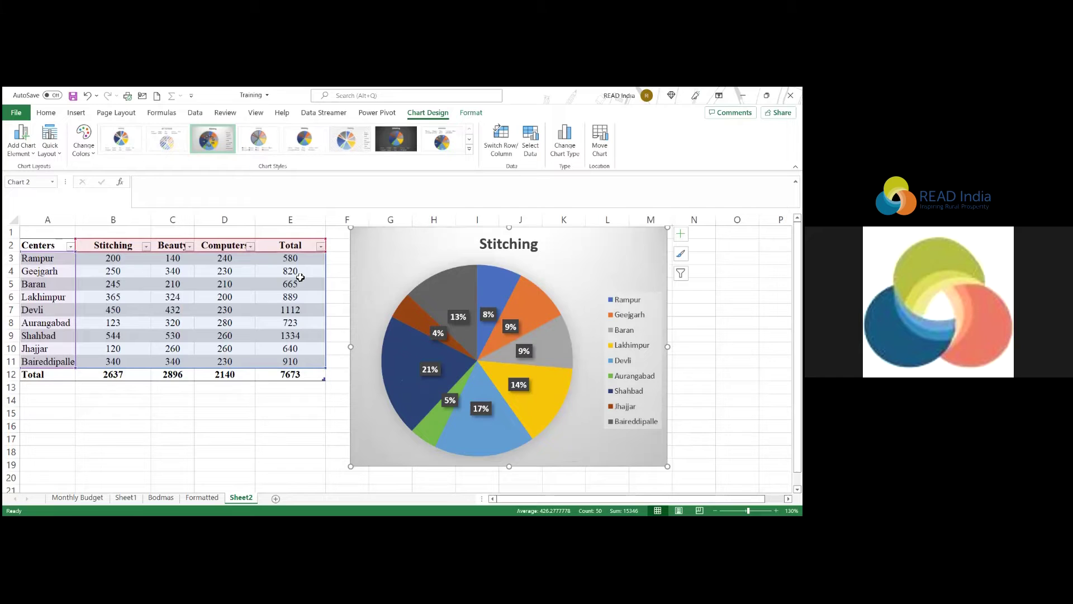
Delete the Stitching pie chart and select center names A3:A11 plus the Total column E2:E11.
key(Delete)
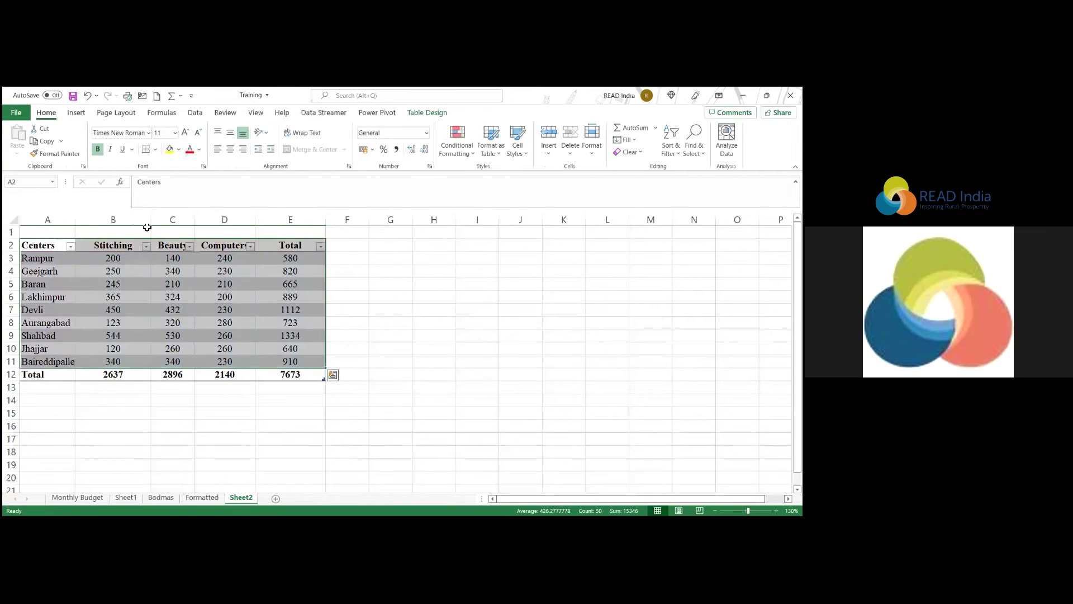
click(84, 278)
drag(38, 257, 51, 360)
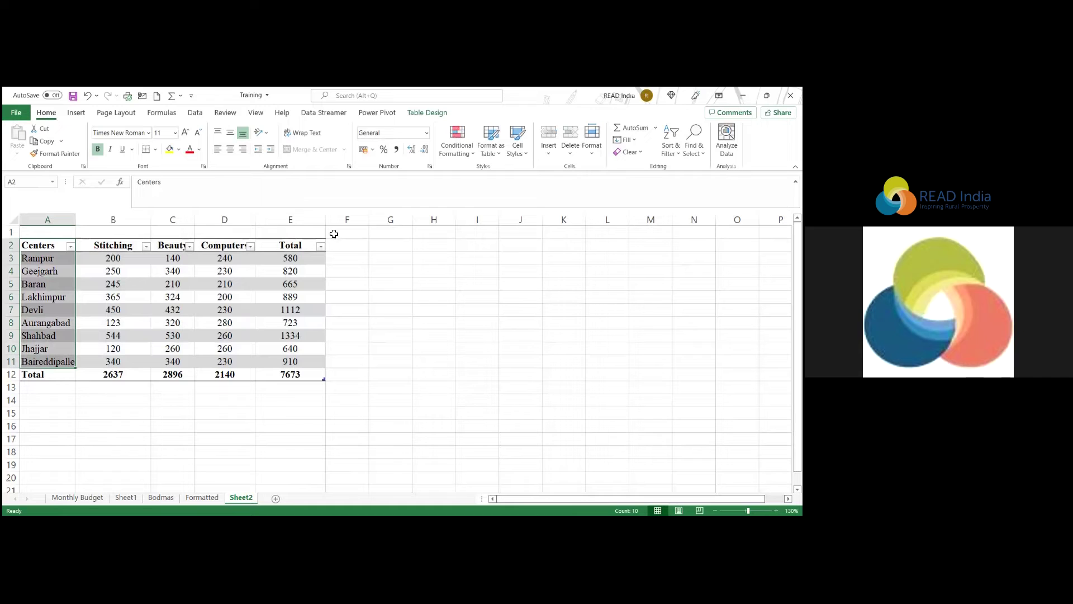
drag(306, 246, 290, 361)
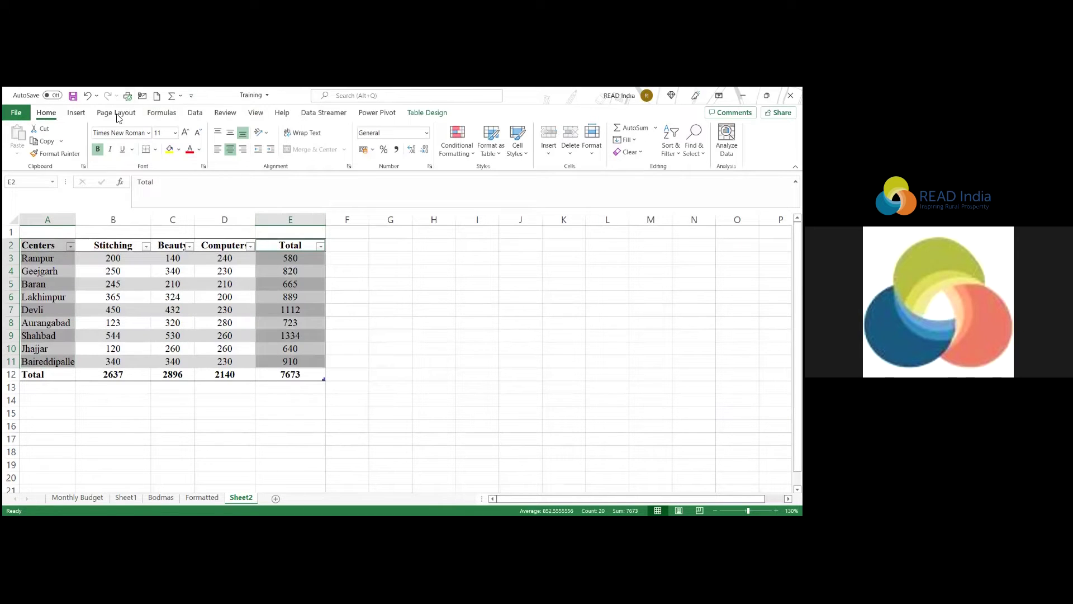
Insert a 2-D pie chart of Total and move it right of the table.
click(76, 113)
click(373, 152)
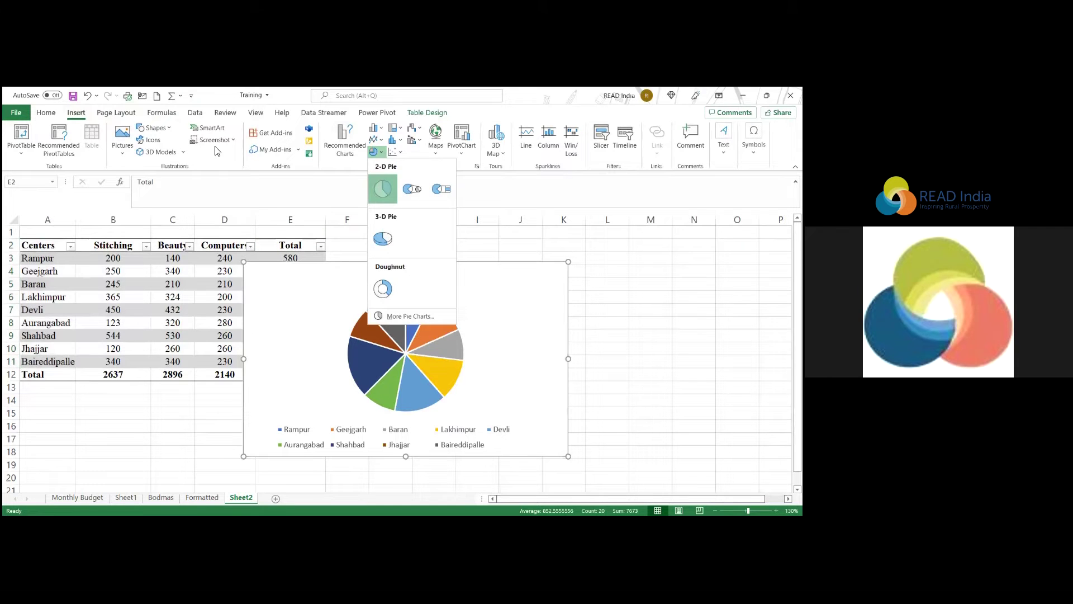
click(377, 190)
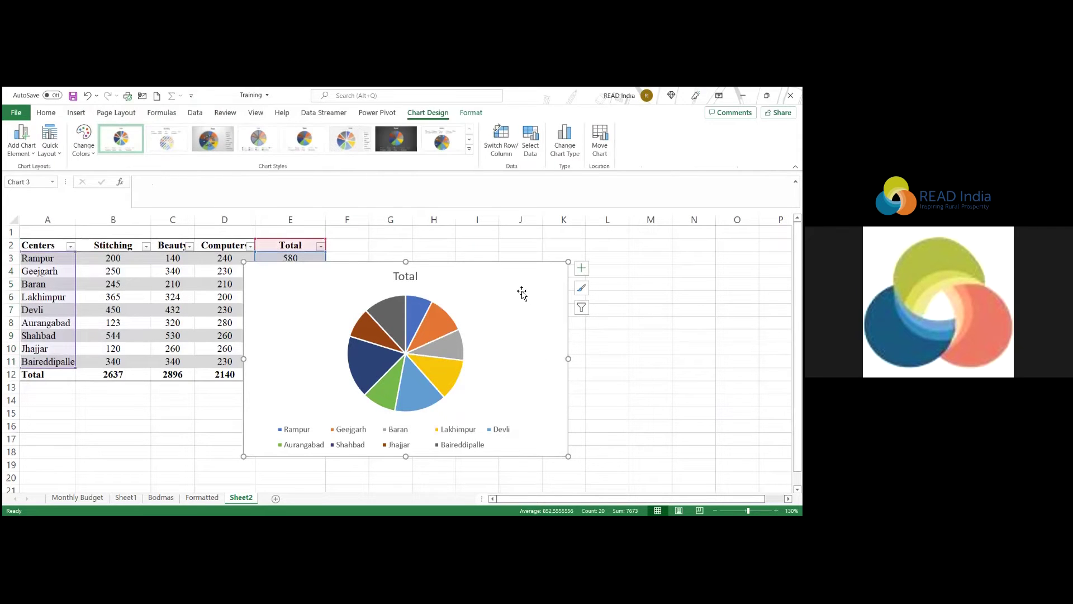
drag(448, 286, 534, 264)
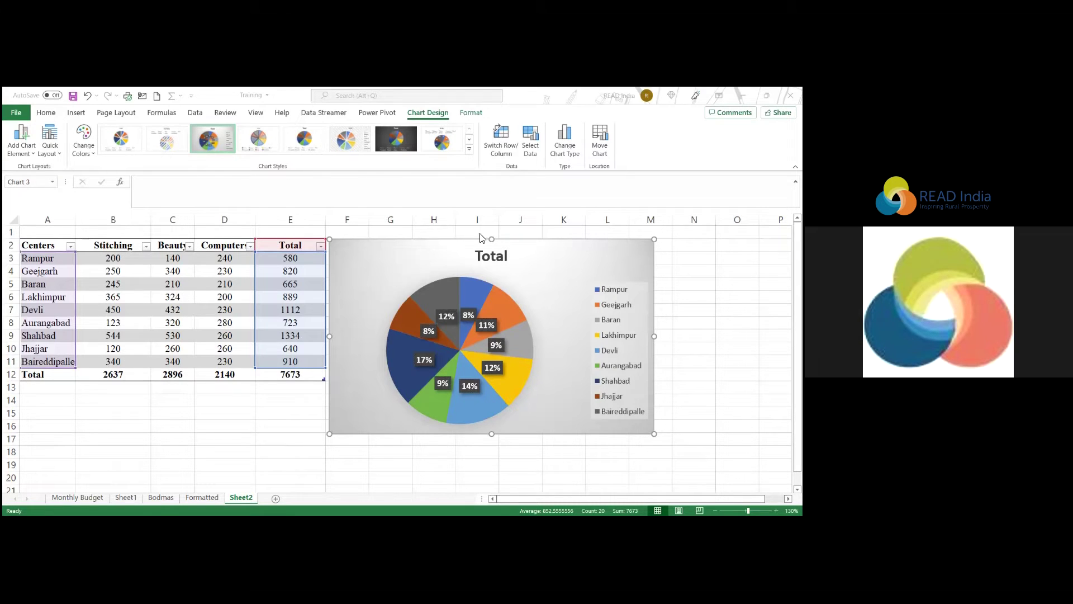
click(458, 245)
Replace the Total pie chart with a 2-D clustered column chart of the Centers through Computers columns.
key(Delete)
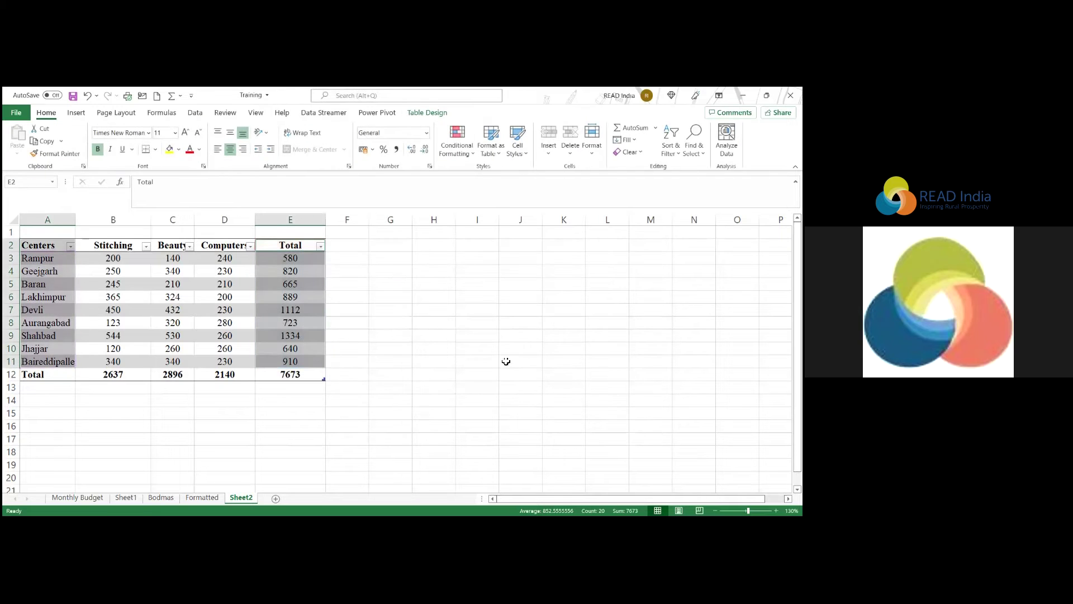
click(208, 331)
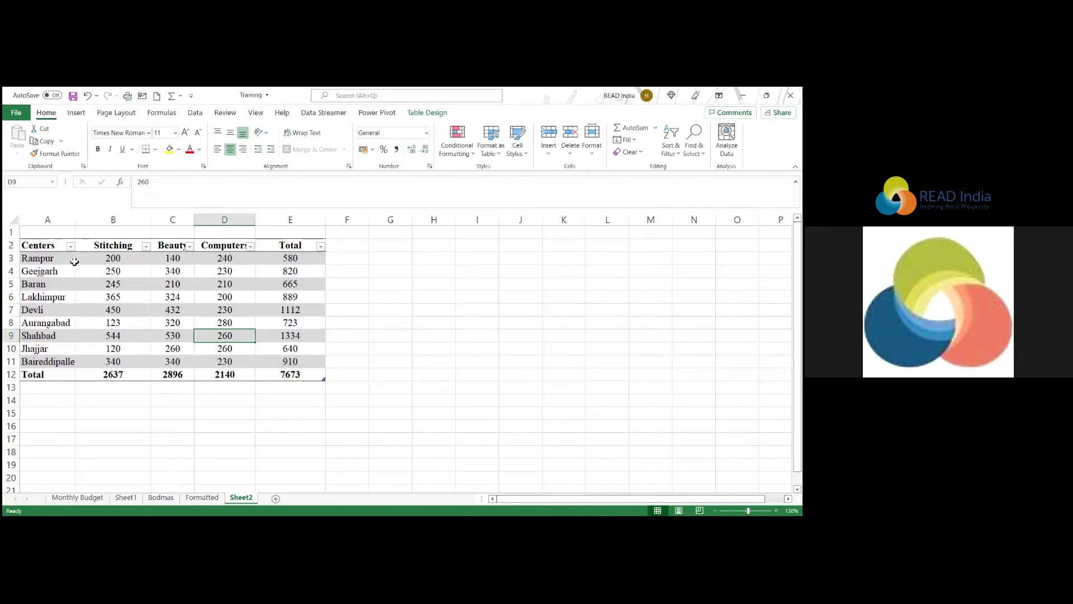
drag(56, 249, 279, 325)
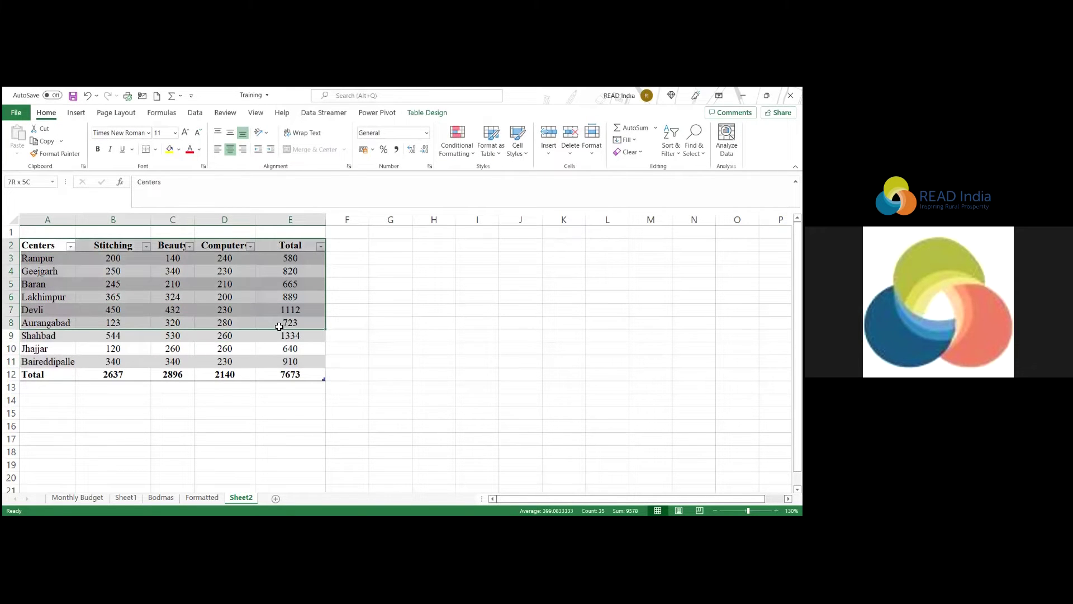
drag(279, 324, 251, 363)
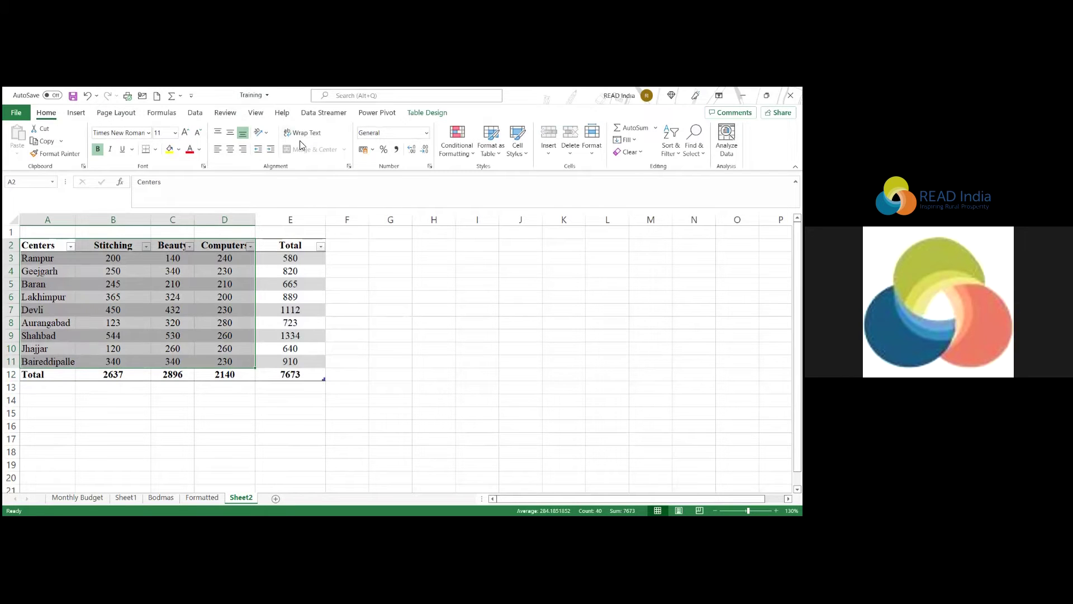
click(77, 113)
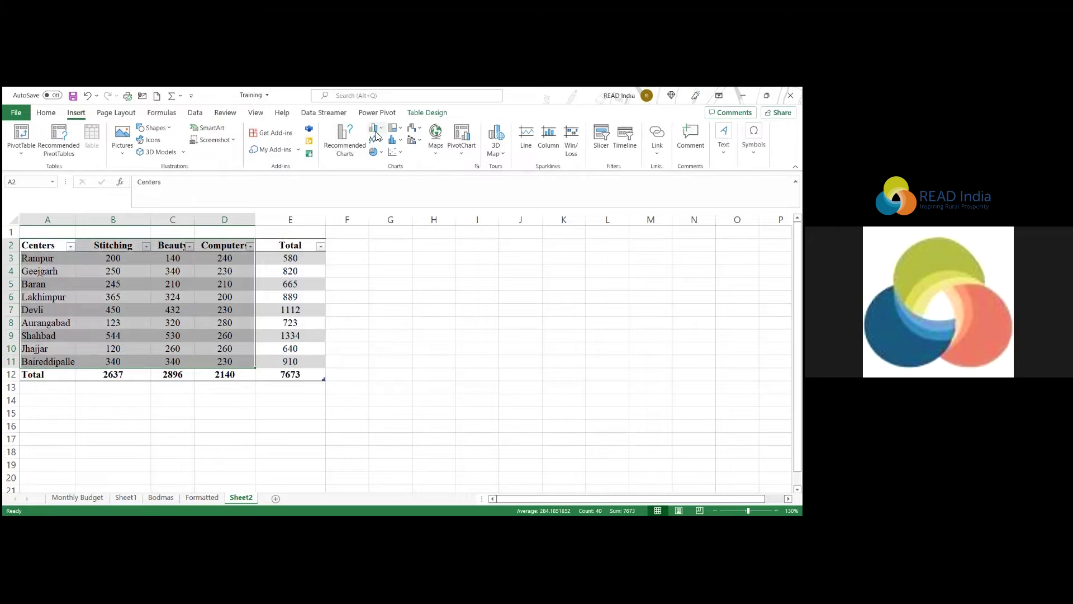
click(374, 130)
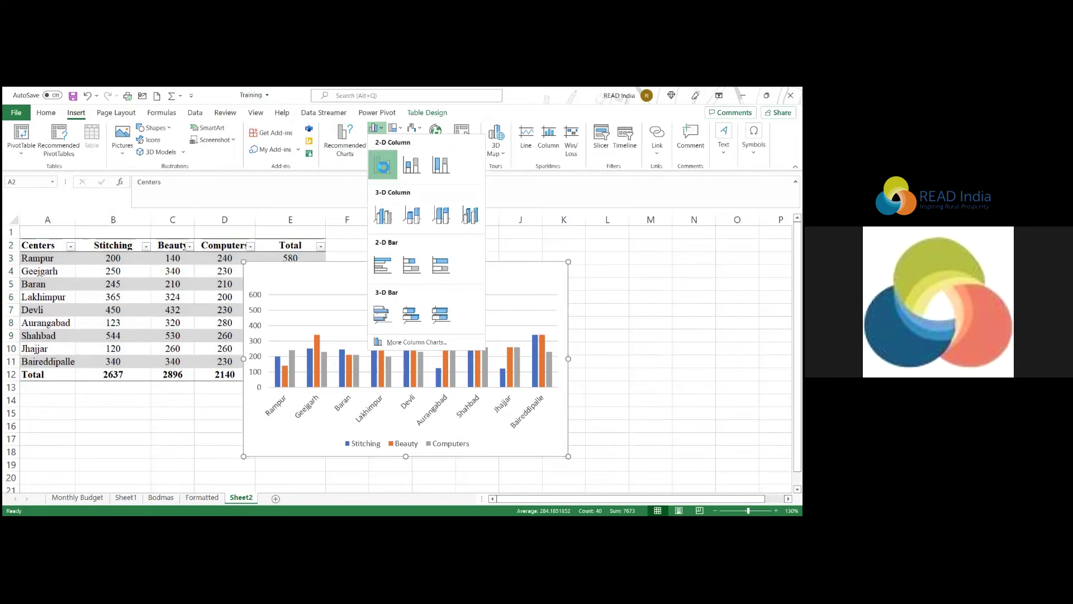
click(384, 170)
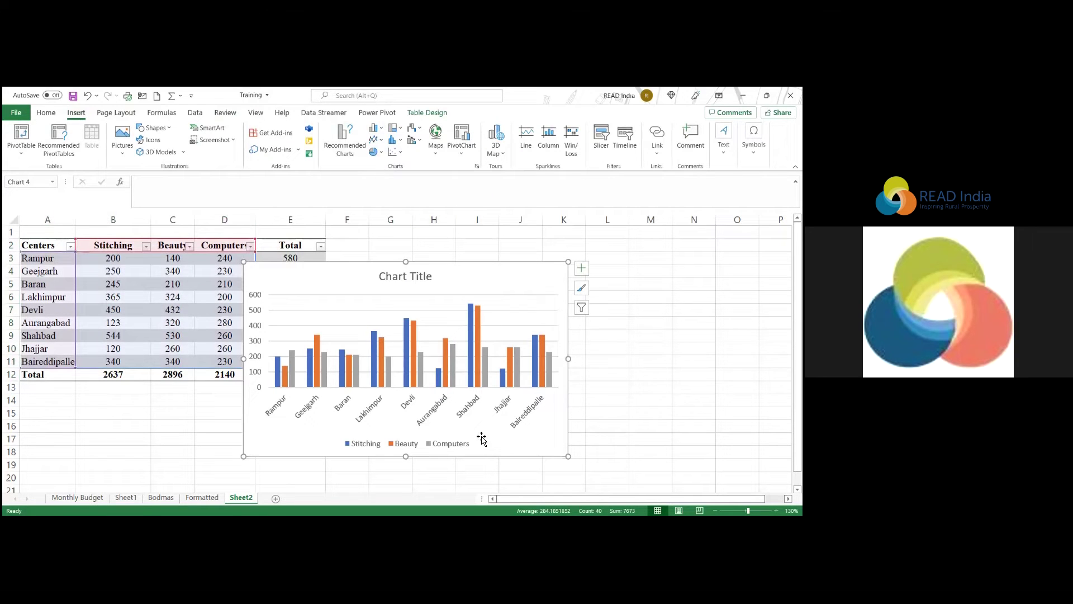
Widen the column chart so center names fit and give it a plain white style.
drag(568, 456, 717, 453)
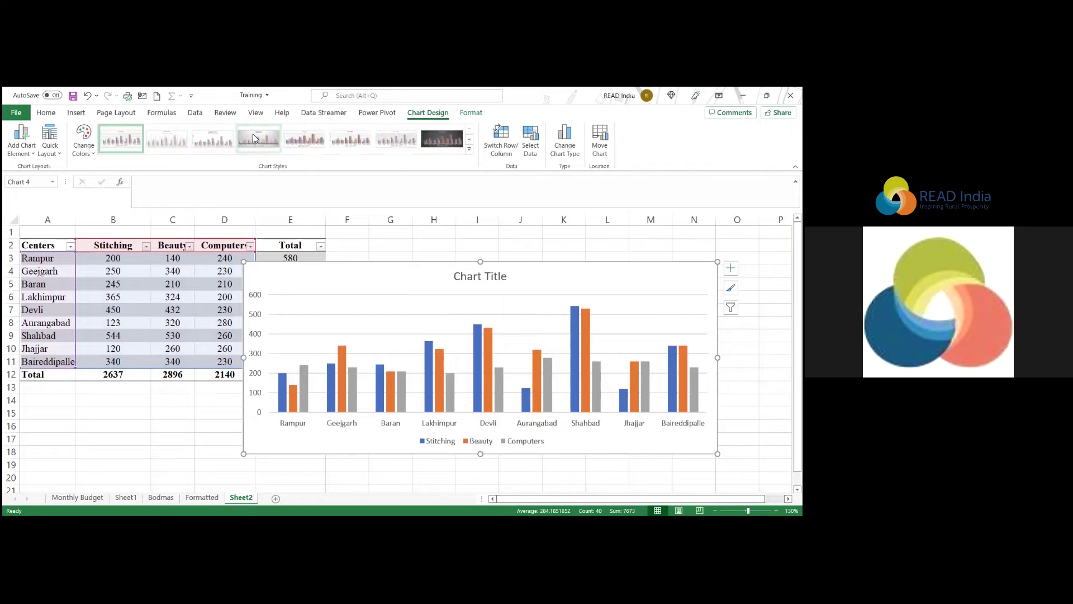
click(253, 134)
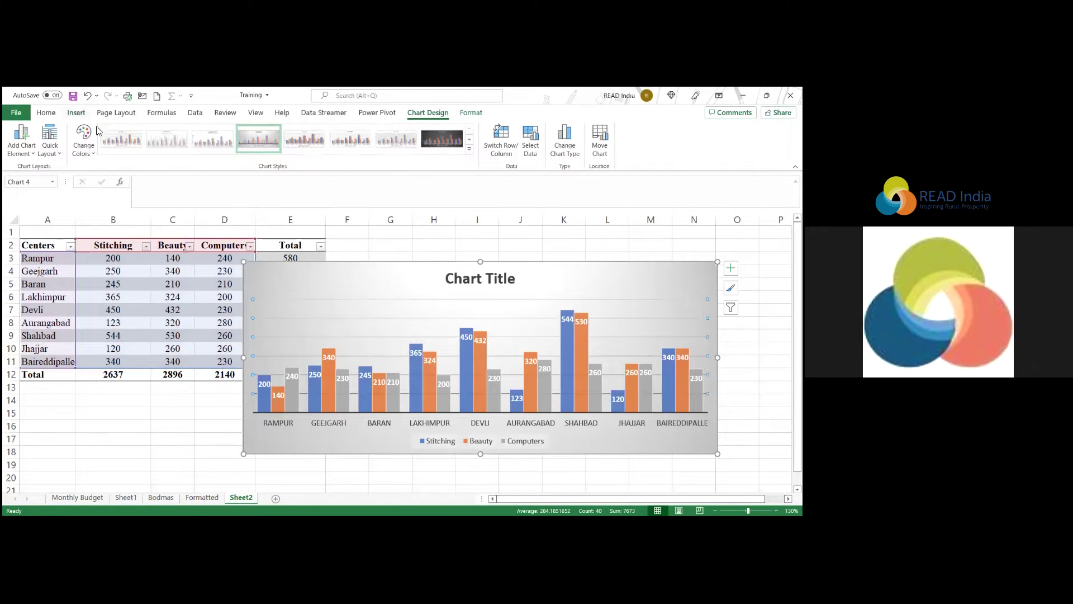
click(120, 138)
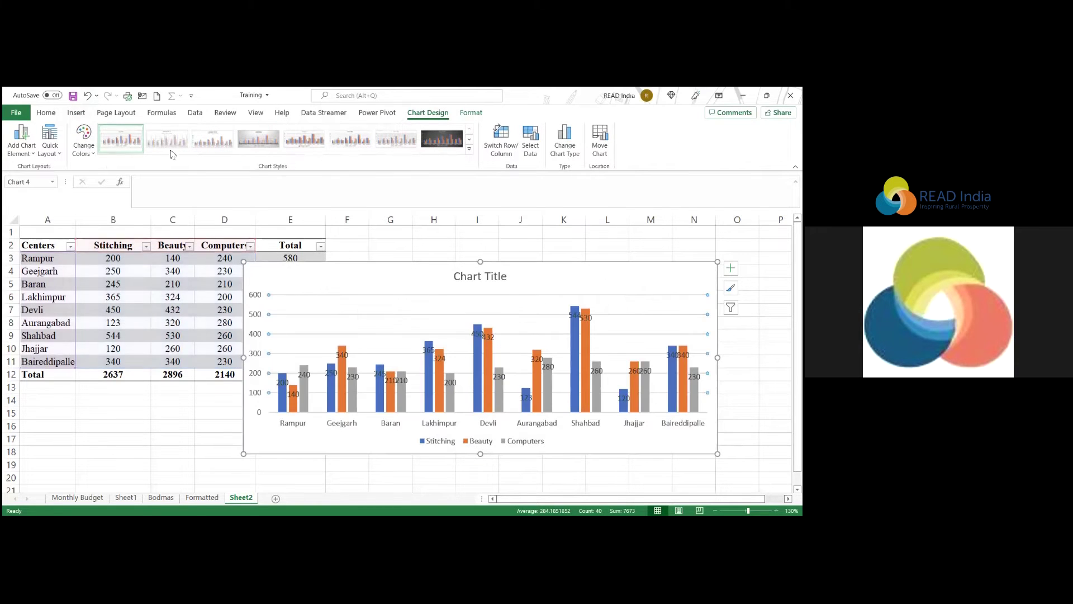
click(471, 147)
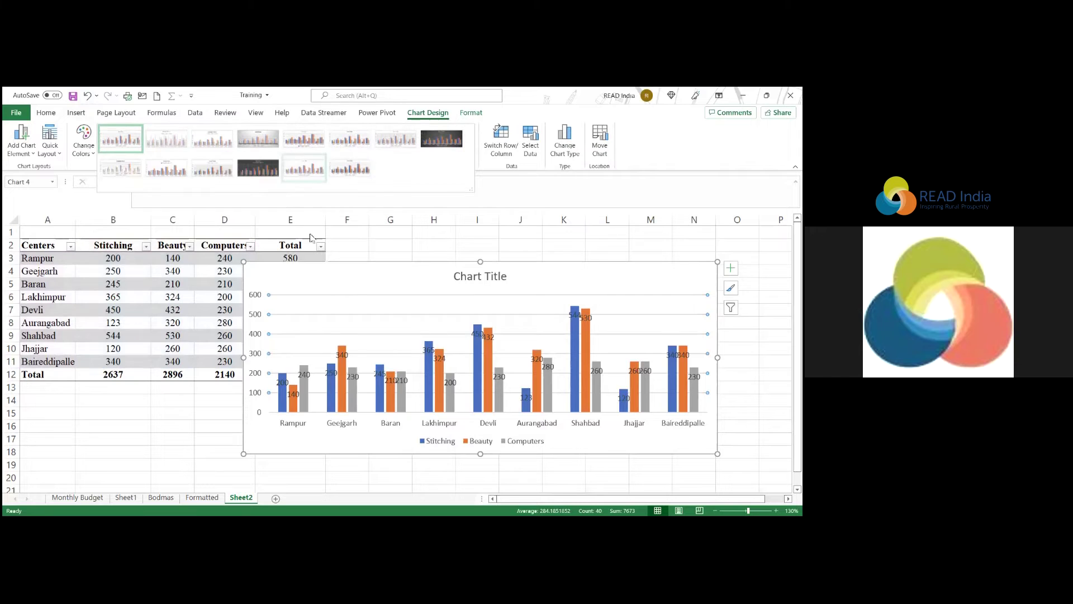
click(373, 267)
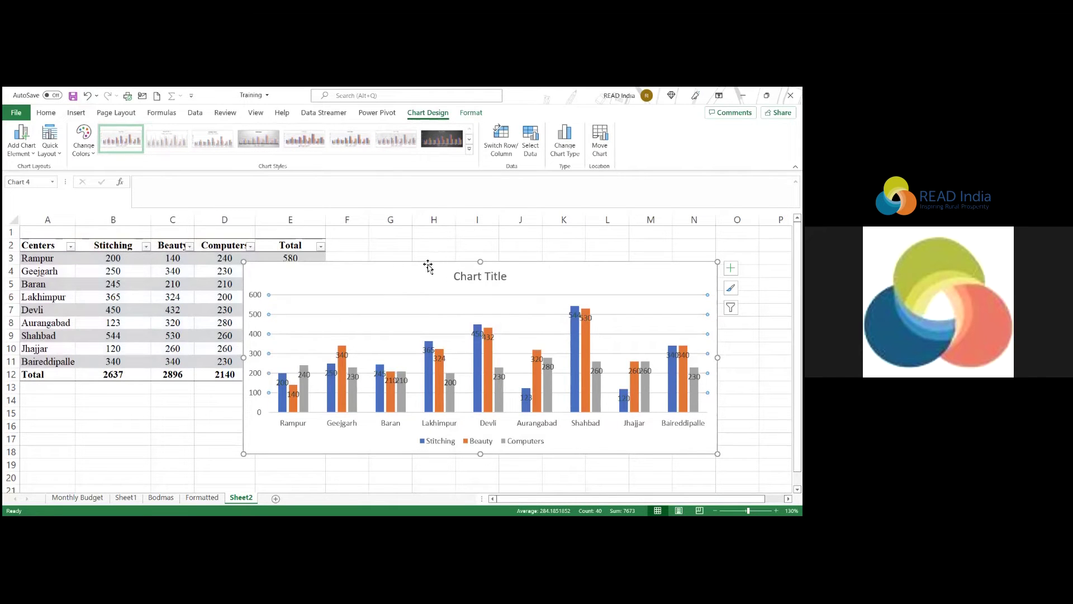
Position the column chart just to the right of the centers table.
drag(427, 264, 512, 236)
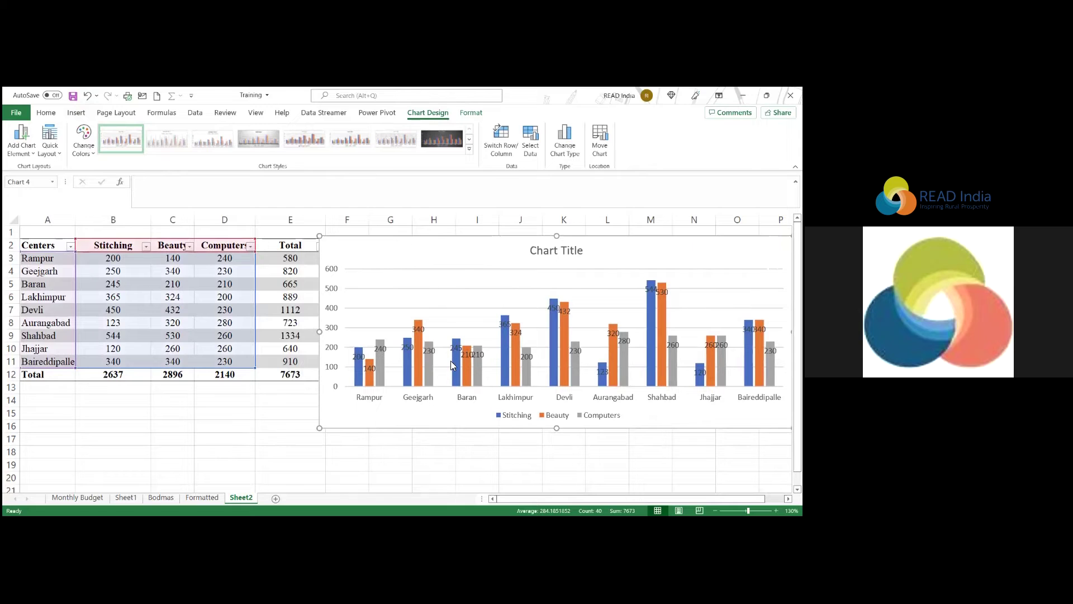
mouse_move(418, 261)
drag(419, 260, 401, 262)
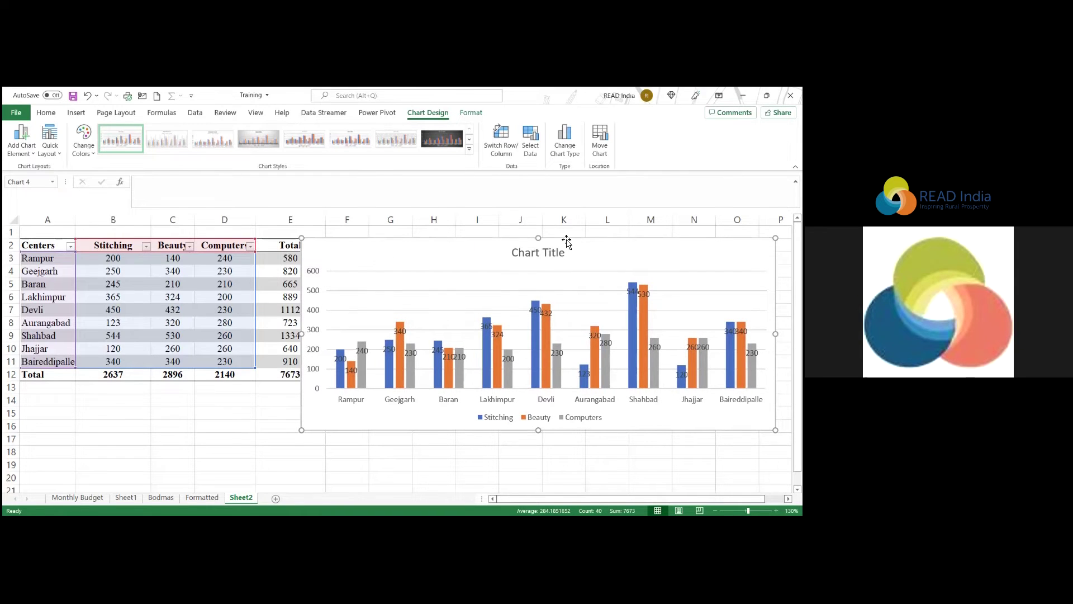
mouse_move(537, 335)
mouse_down()
mouse_move(561, 345)
mouse_move(549, 336)
mouse_up()
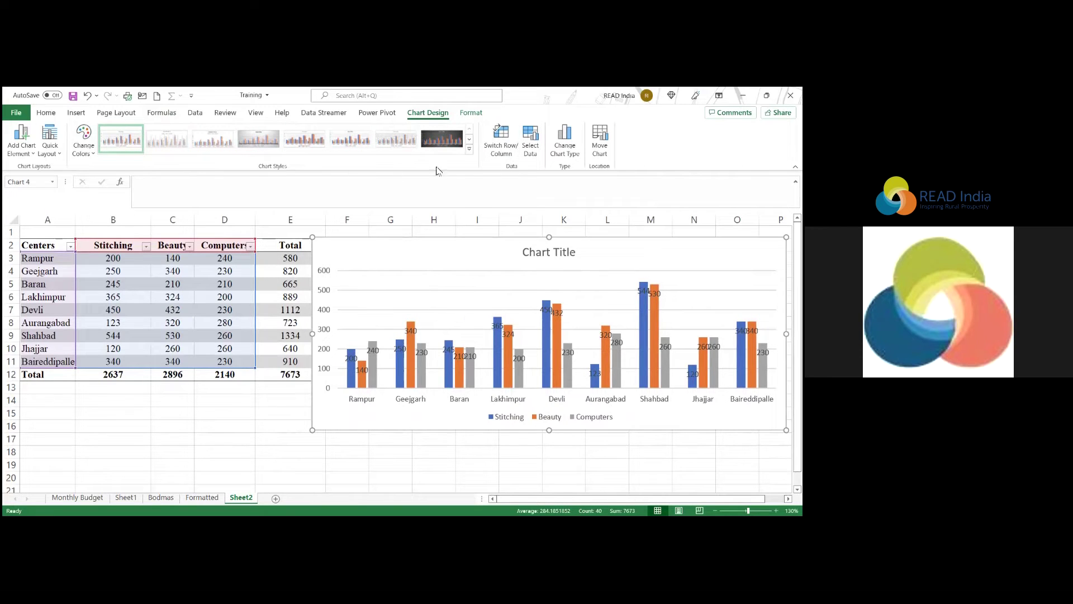
Apply the shaded chart style with a bold chart title from the Chart Styles gallery.
click(469, 149)
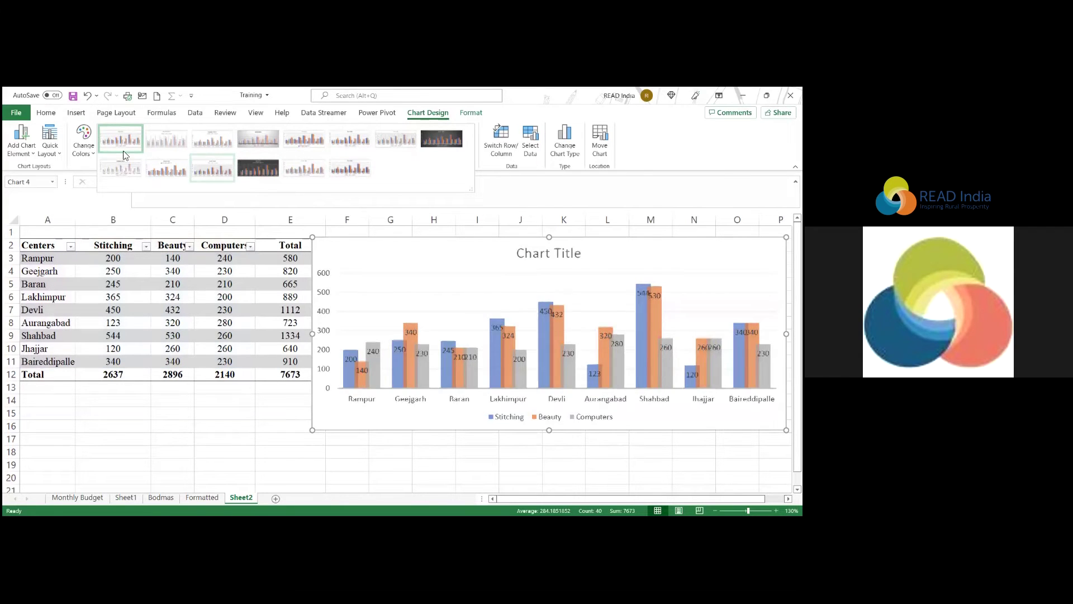
click(355, 166)
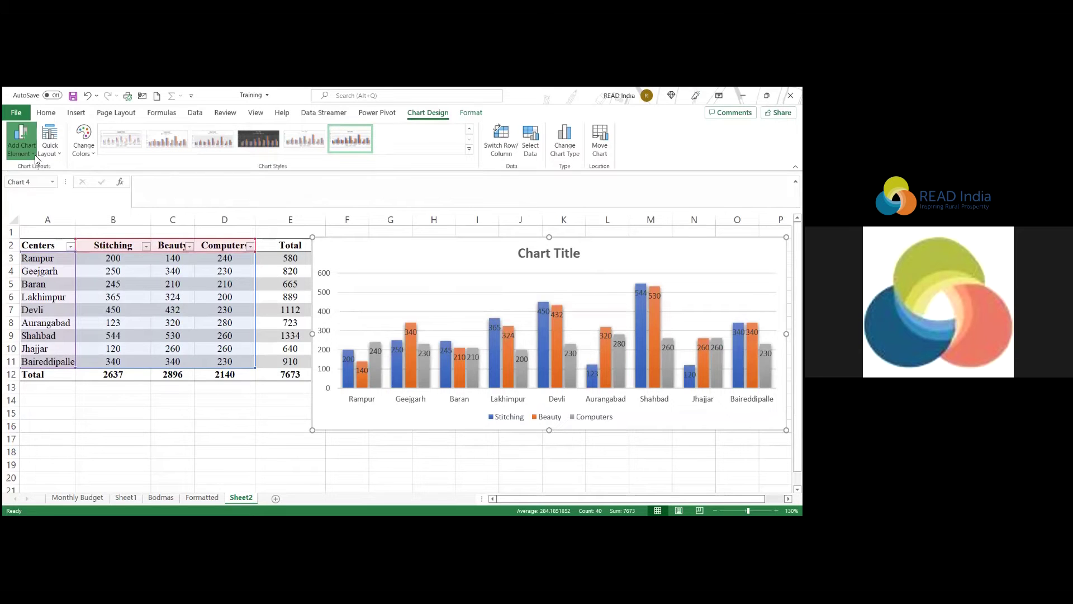
click(34, 155)
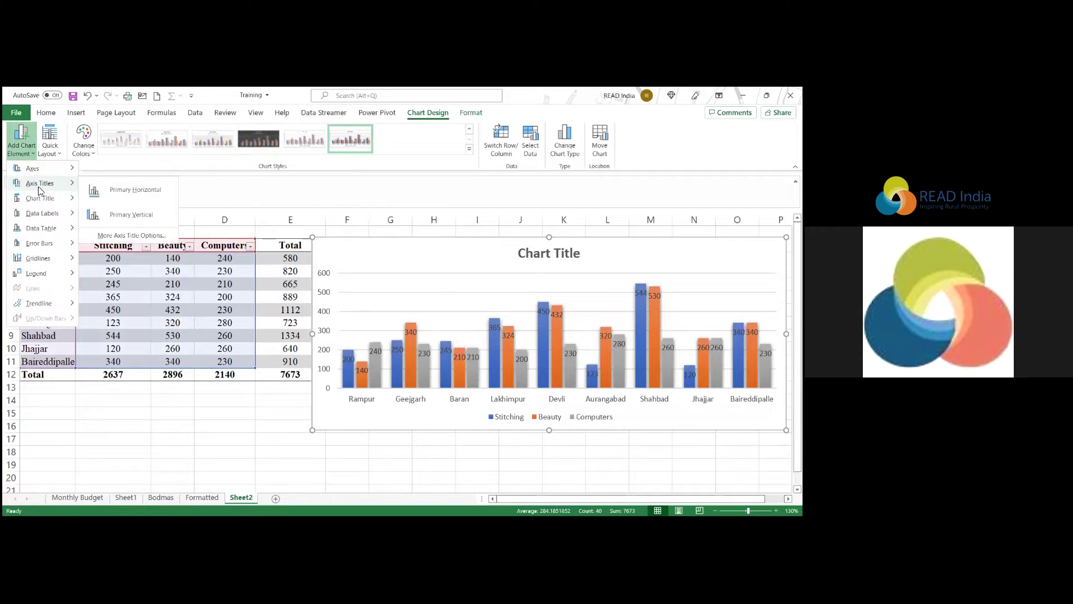
mouse_move(39, 183)
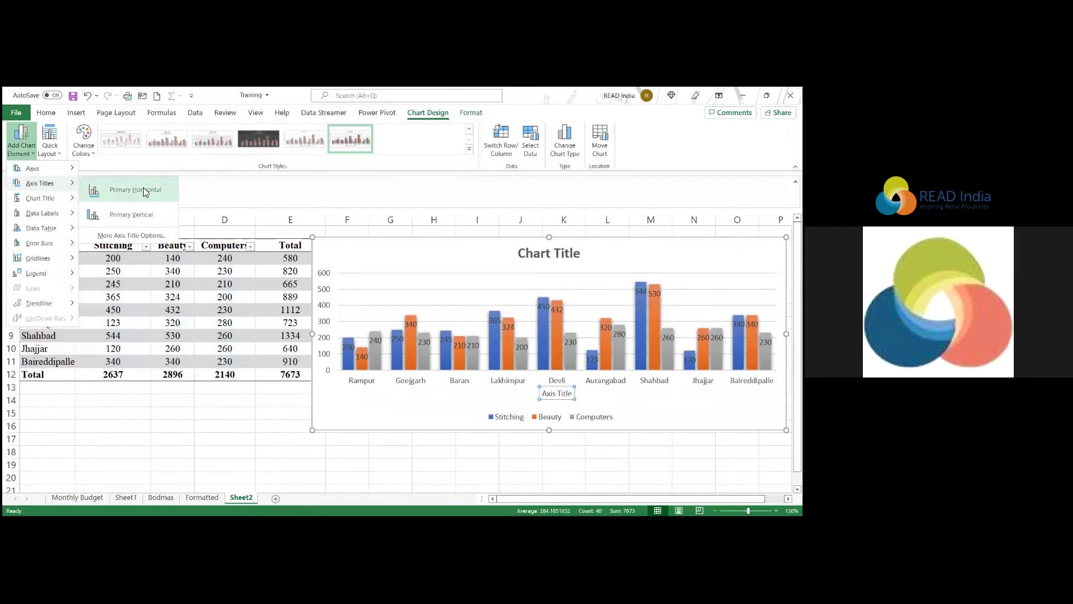
Add a horizontal axis title reading 'Centers'.
click(144, 190)
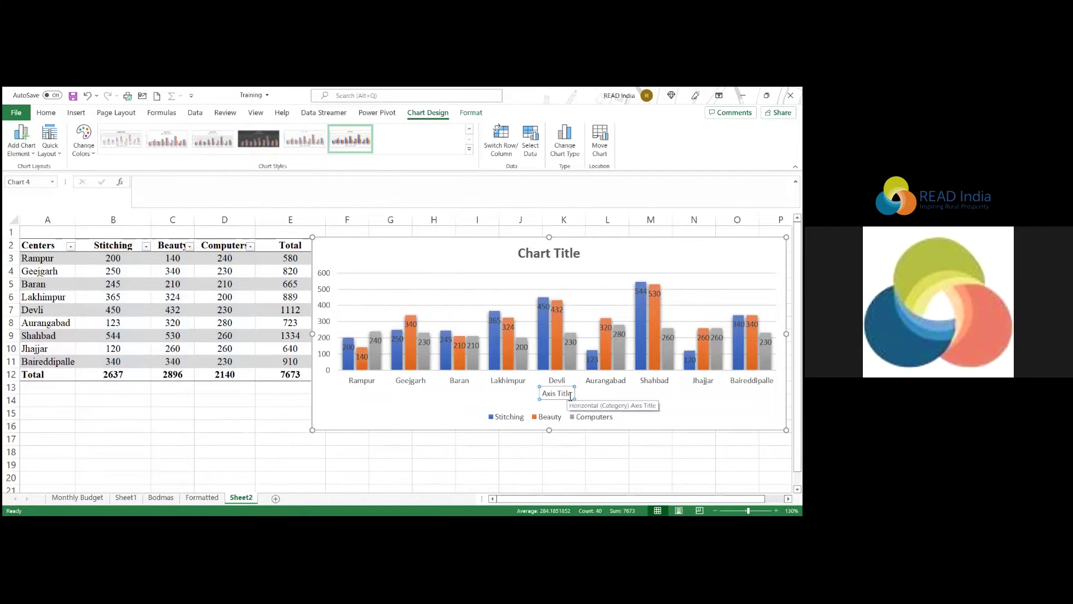
drag(571, 394, 547, 394)
text(Centers)
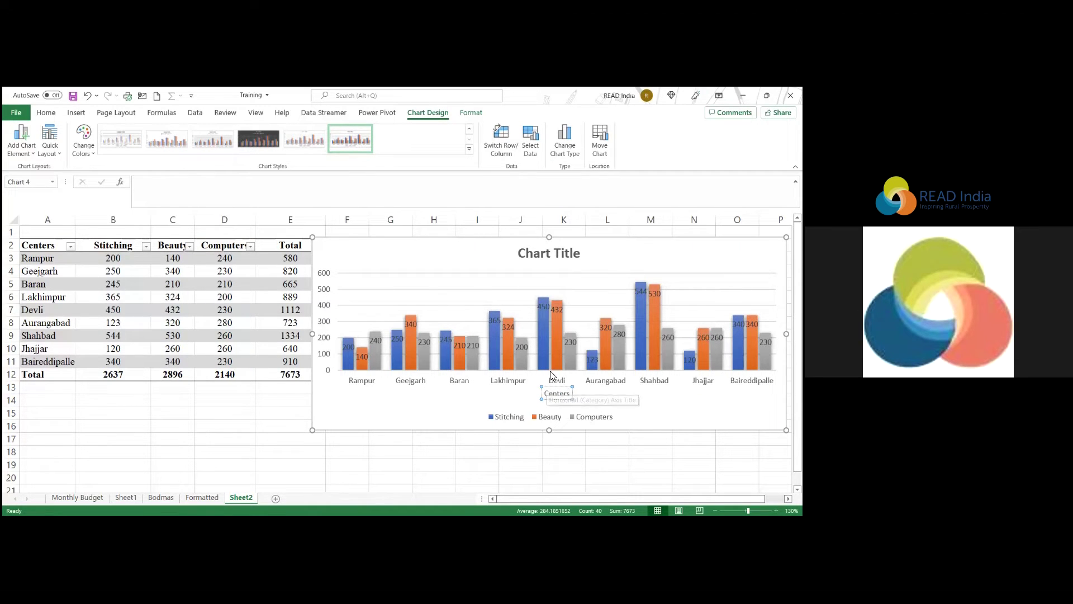
click(548, 401)
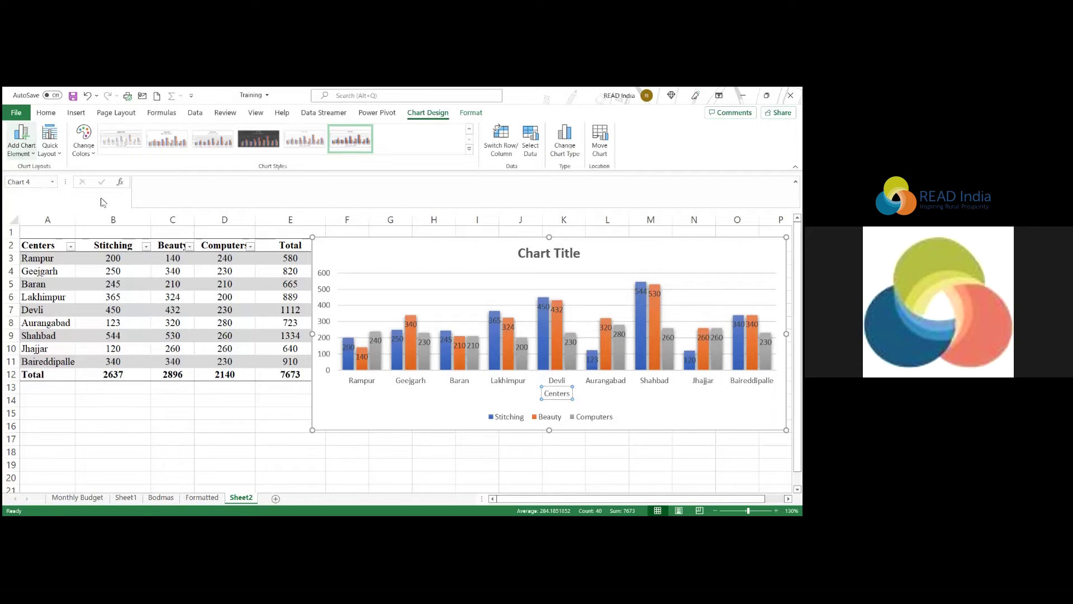
Add a vertical axis title reading 'Number of Beneficiaries'.
click(22, 140)
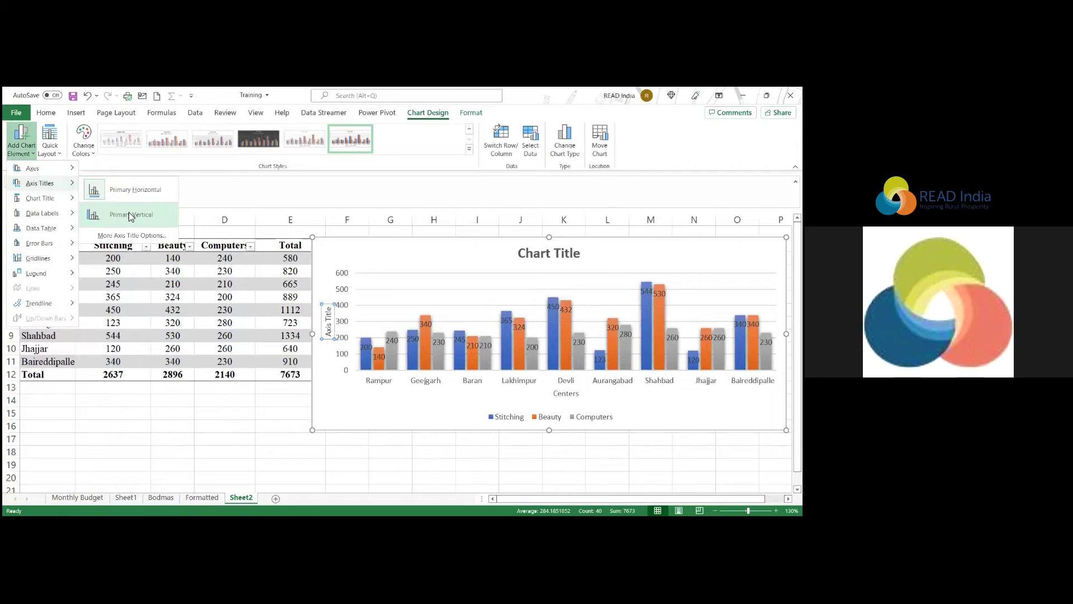
click(128, 214)
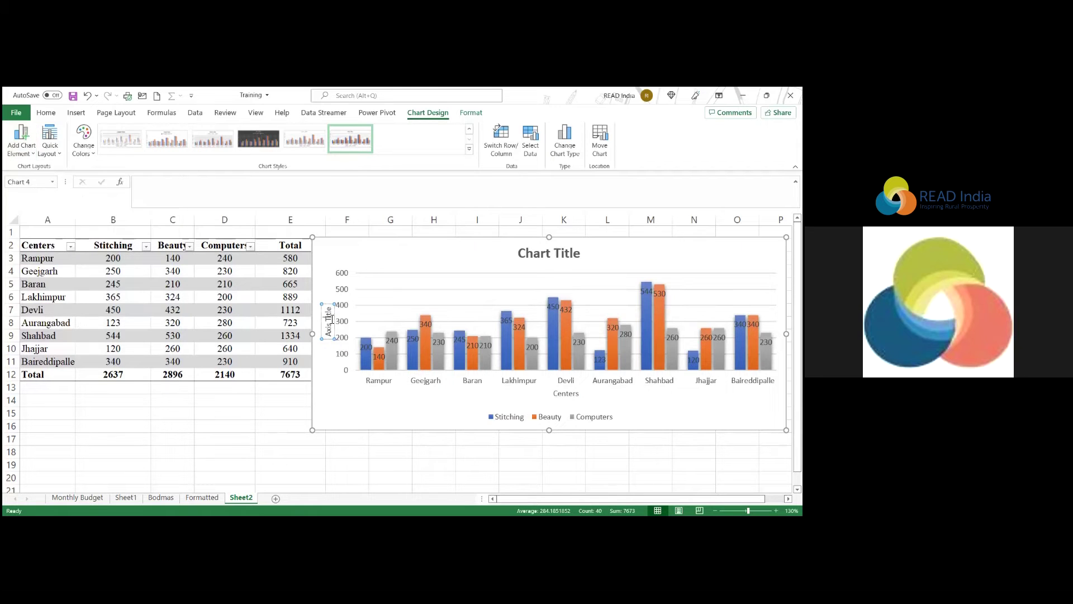
click(332, 308)
key(BackSpace)
key(BackSpace)
key(BackSpace)
key(BackSpace)
key(BackSpace)
key(BackSpace)
text(Number of Beneficiaries)
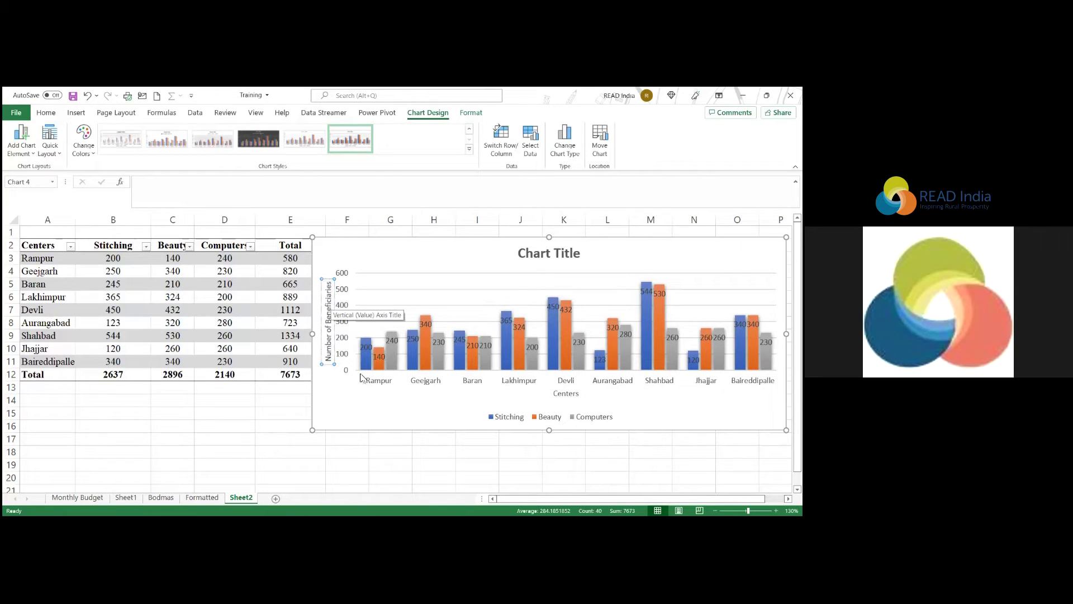
click(490, 395)
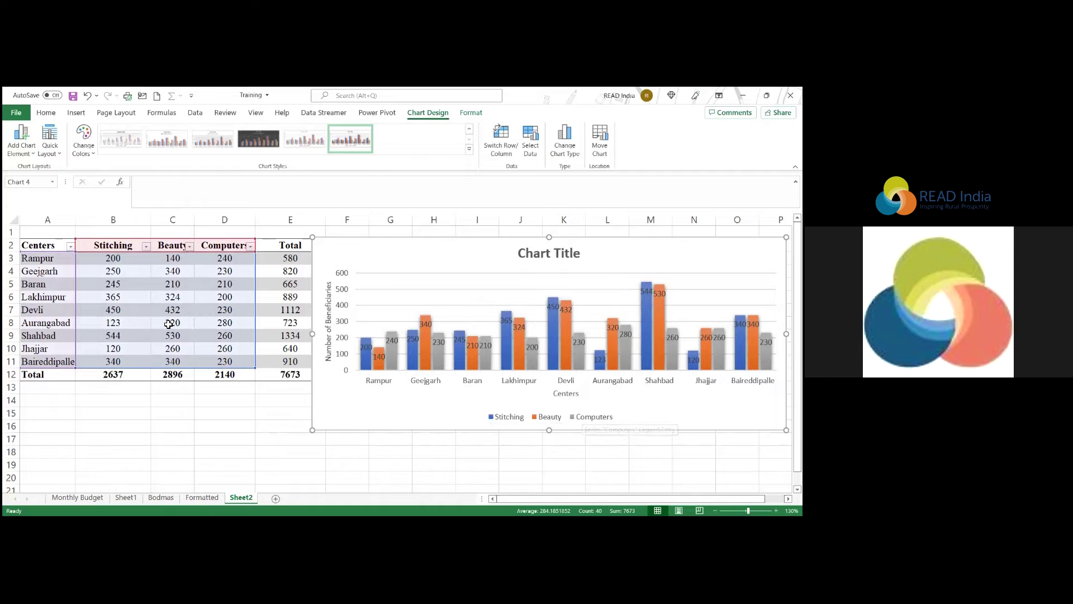
click(21, 157)
mouse_move(40, 198)
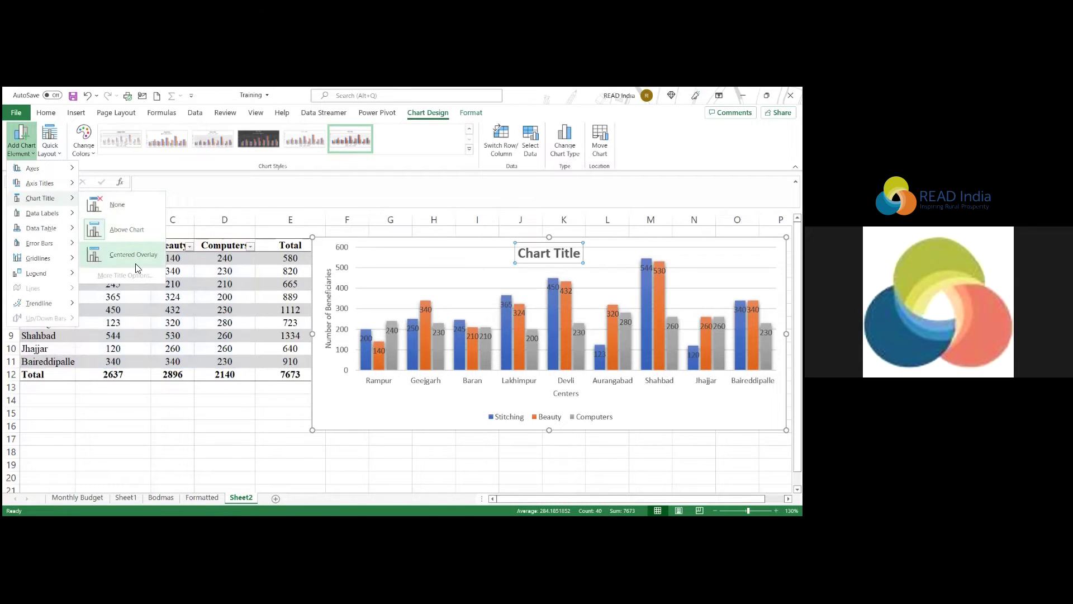
Remove the chart title, the bar data labels and the horizontal gridlines.
click(117, 209)
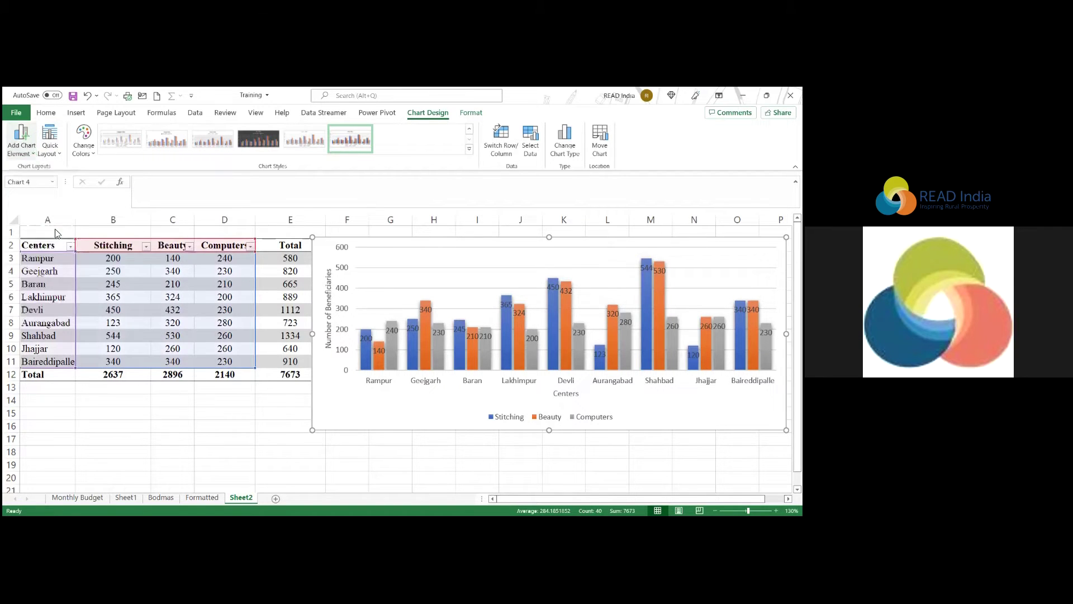
click(23, 146)
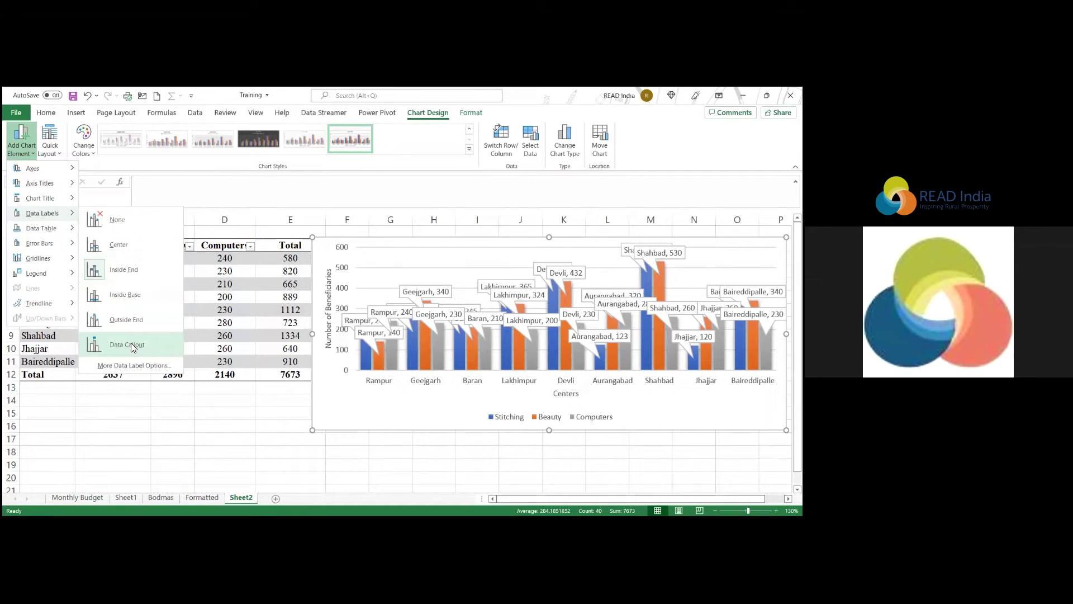
click(148, 223)
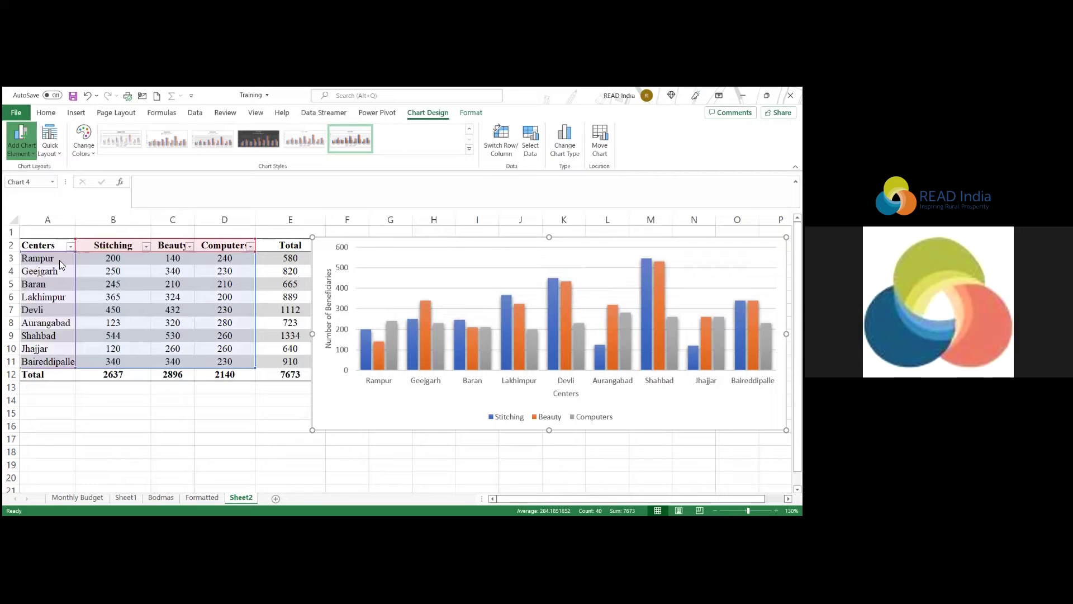
click(21, 140)
mouse_move(38, 257)
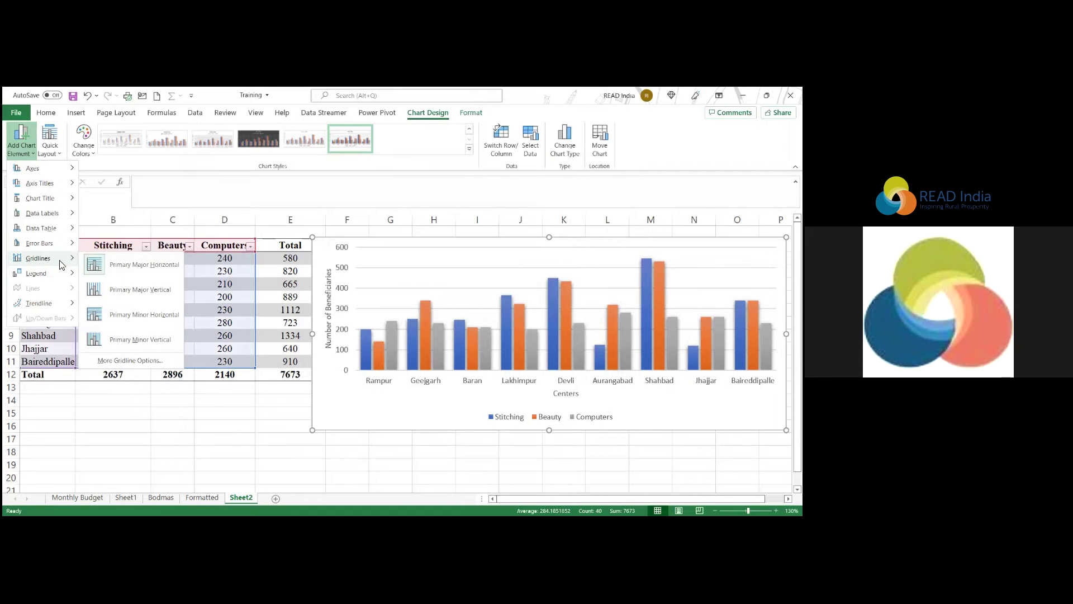
click(453, 272)
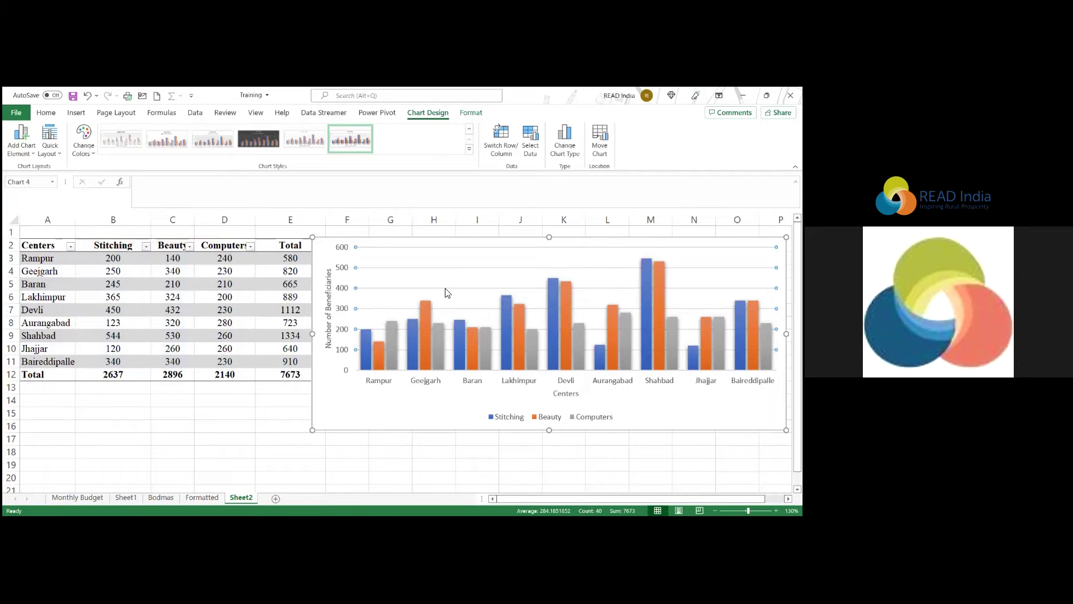
click(448, 290)
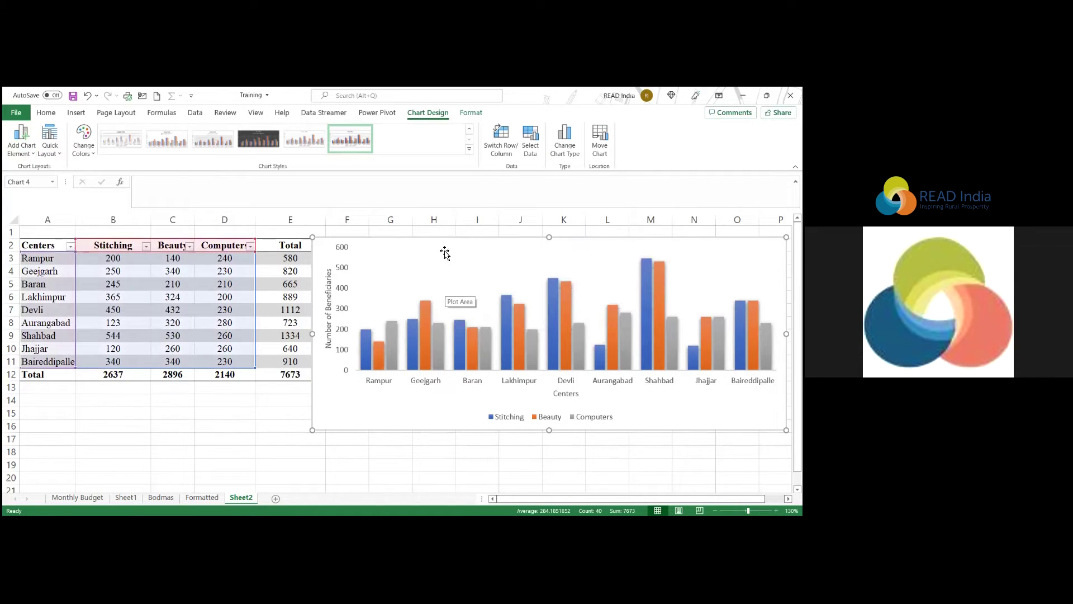
Set the column chart's font to Times New Roman.
click(47, 114)
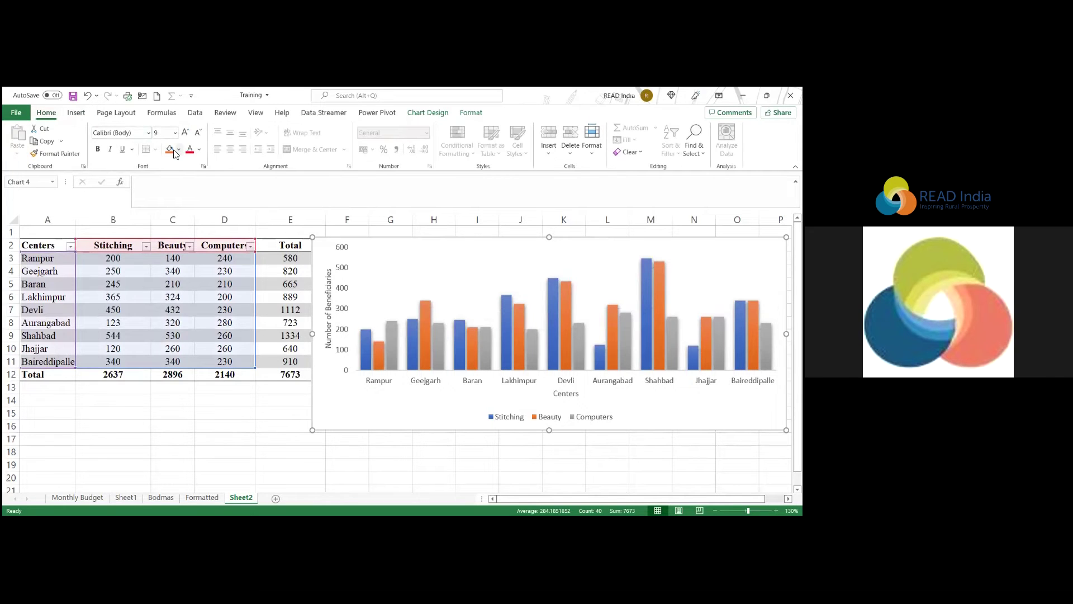
click(149, 133)
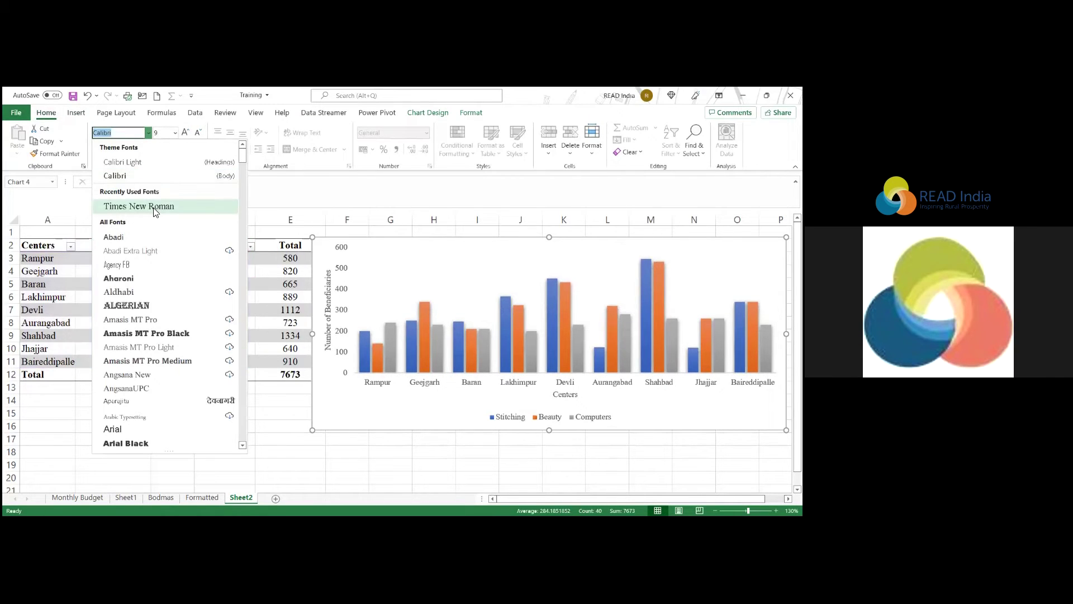
click(154, 206)
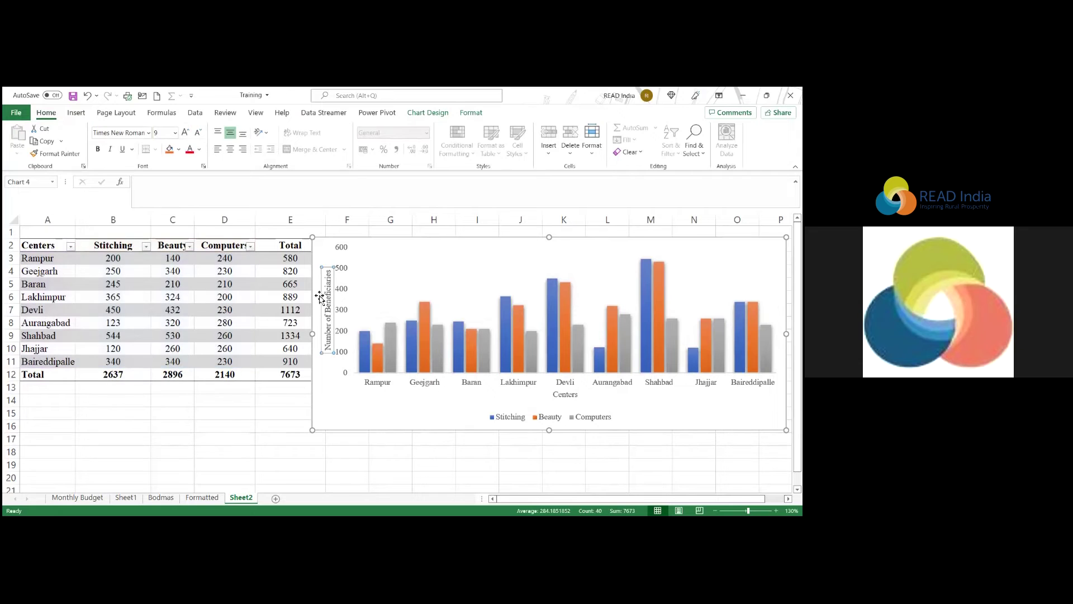
Make the 'Number of Beneficiaries' and 'Centers' axis titles bold.
click(96, 150)
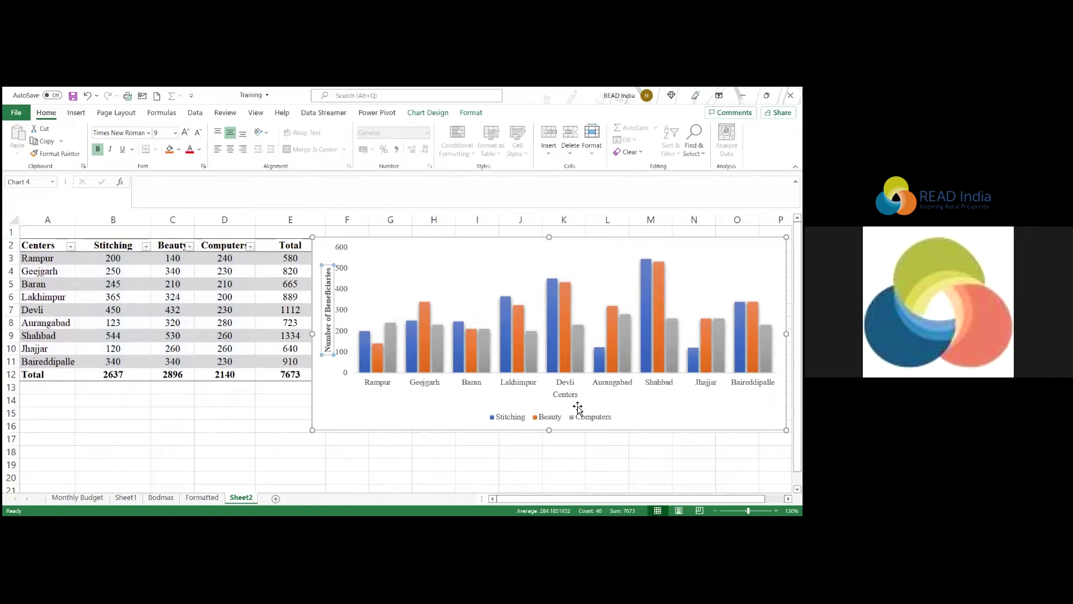
click(565, 394)
click(98, 148)
click(554, 416)
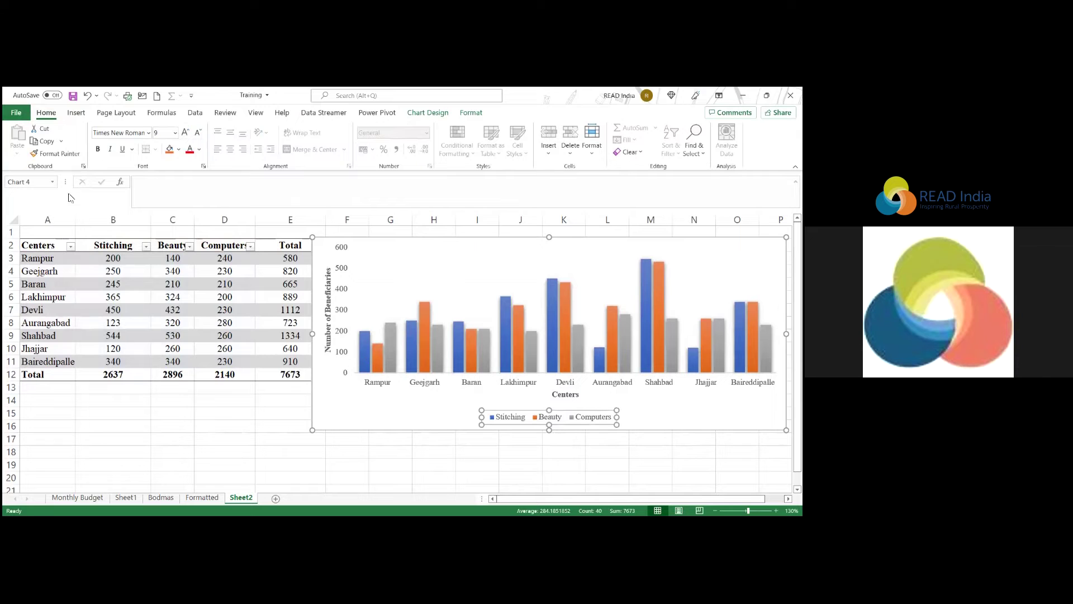
click(493, 256)
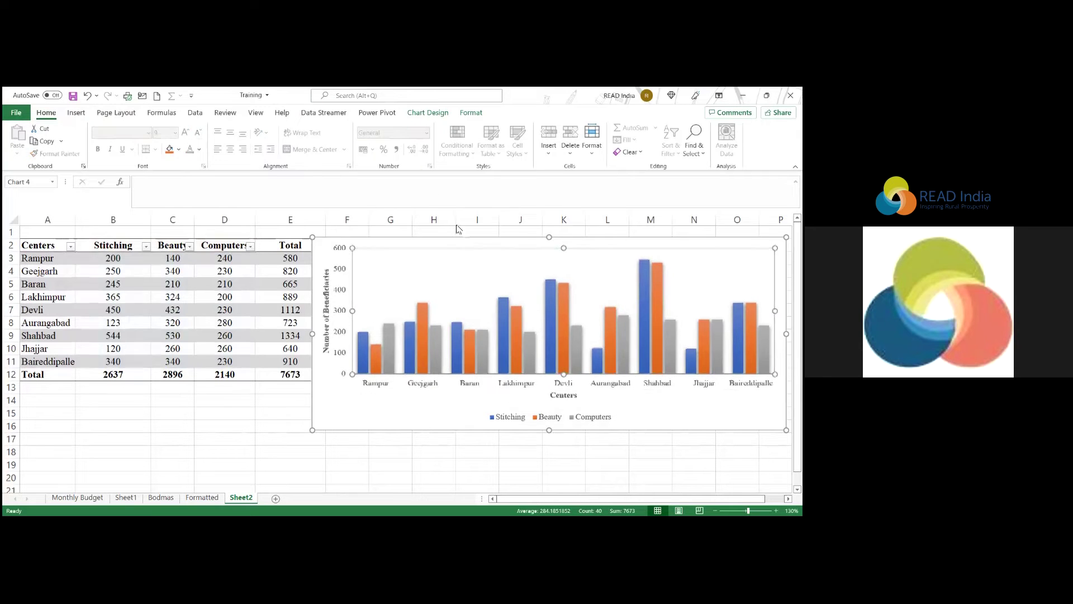
click(428, 112)
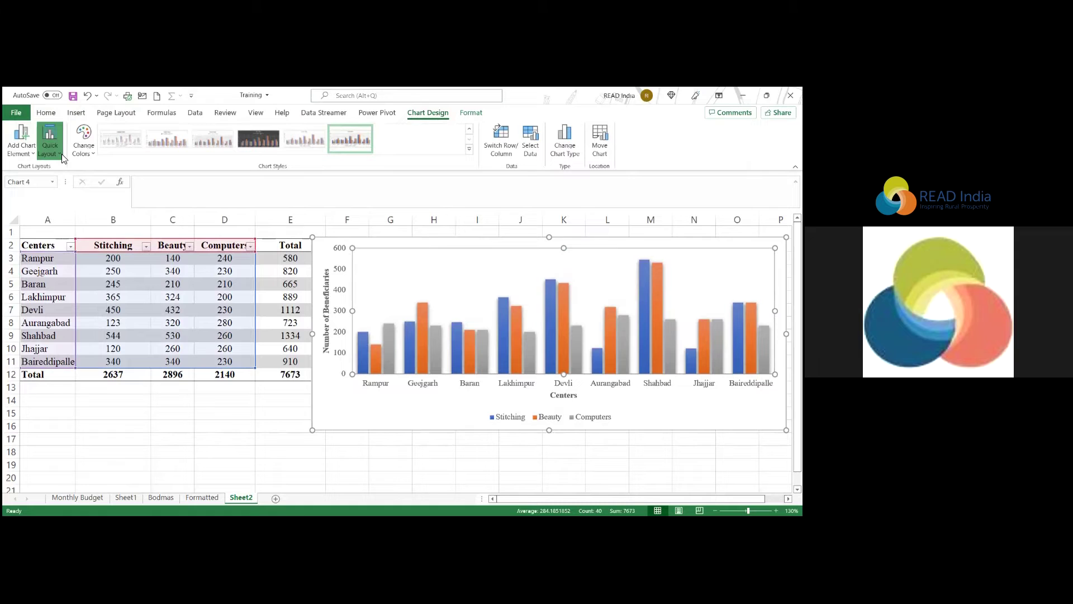
Recolour the chart so Stitching, Beauty and Computers bars are orange, yellow and green.
click(62, 153)
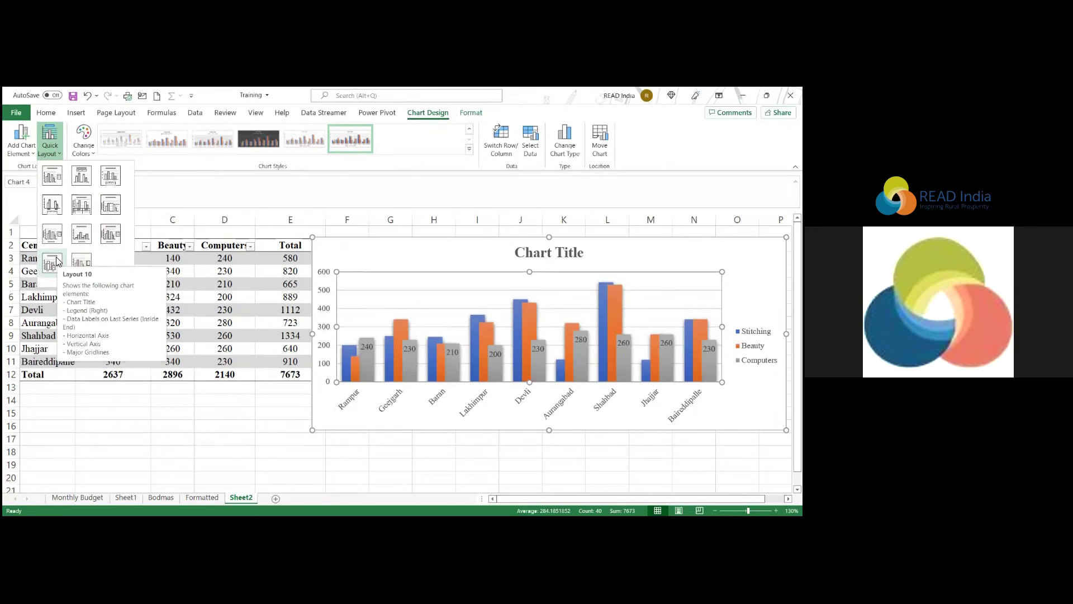
click(88, 156)
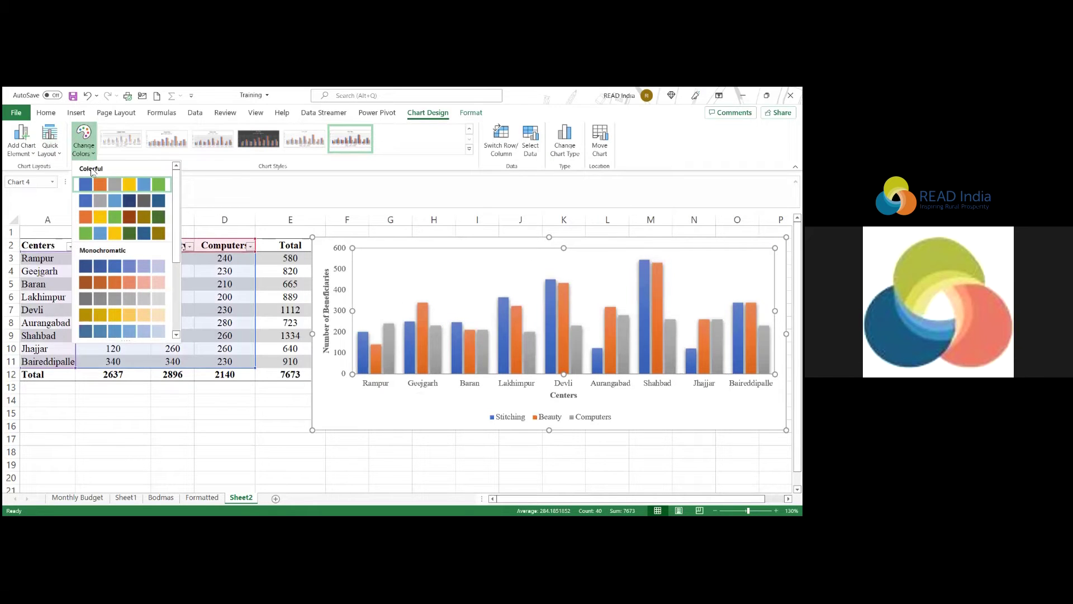
click(112, 199)
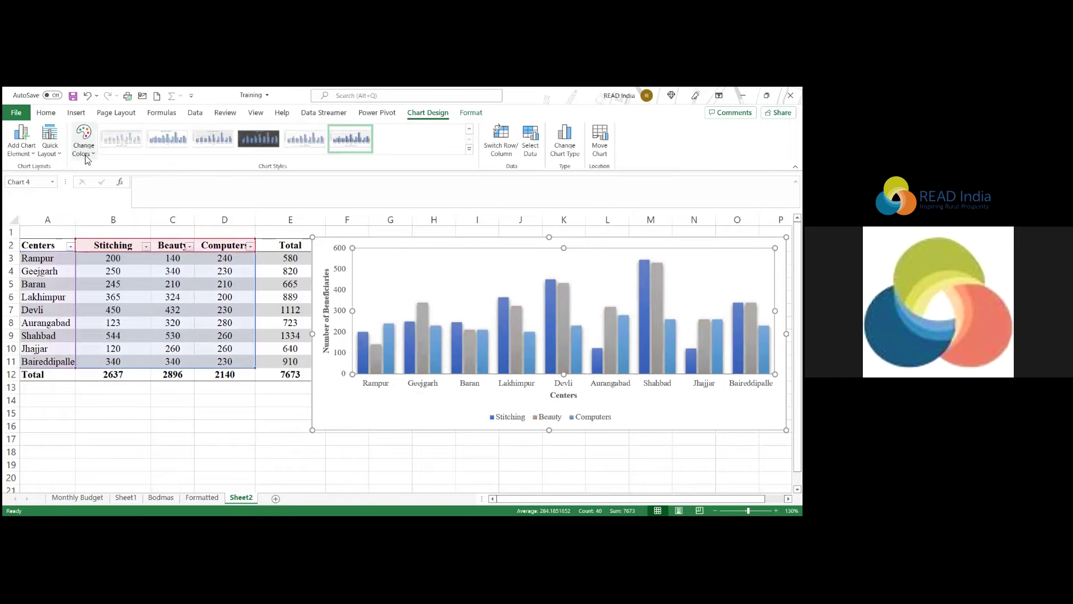
key(ctrl+z)
click(85, 157)
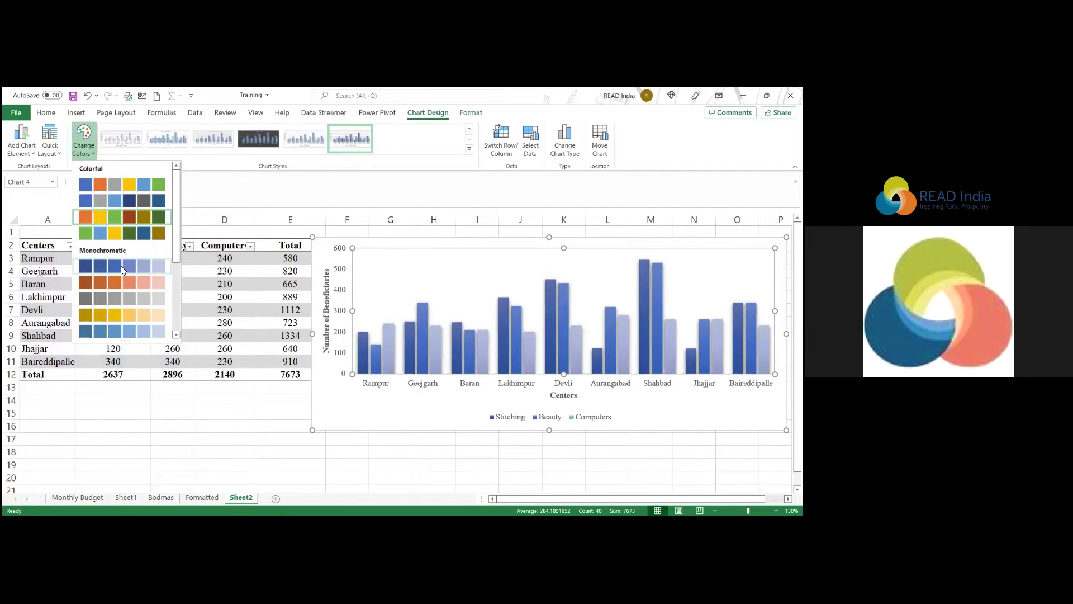
mouse_move(174, 253)
mouse_down()
mouse_move(181, 323)
mouse_move(179, 263)
mouse_up()
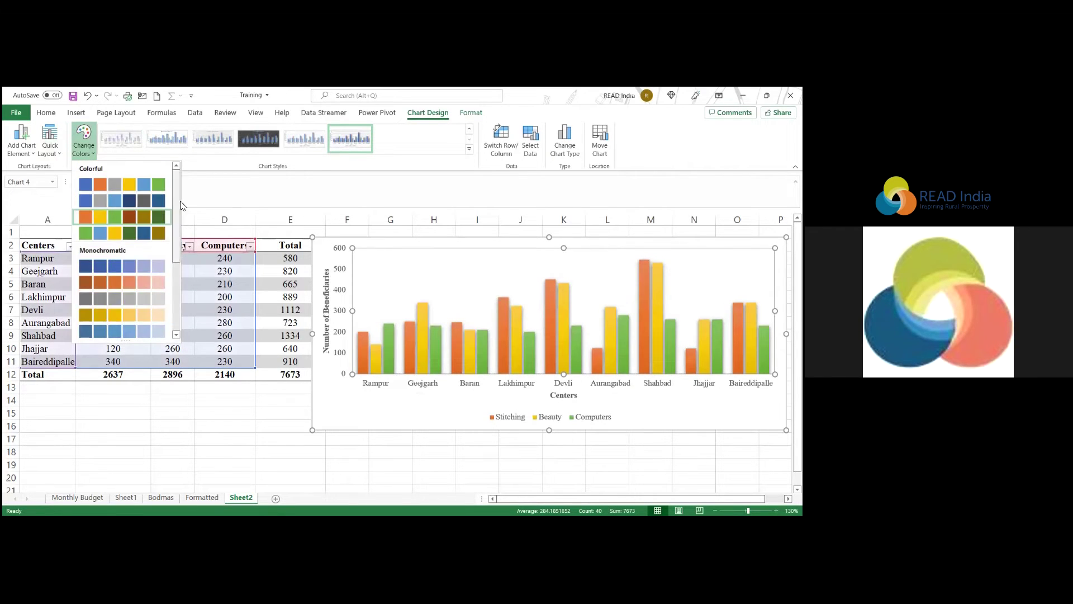
click(89, 154)
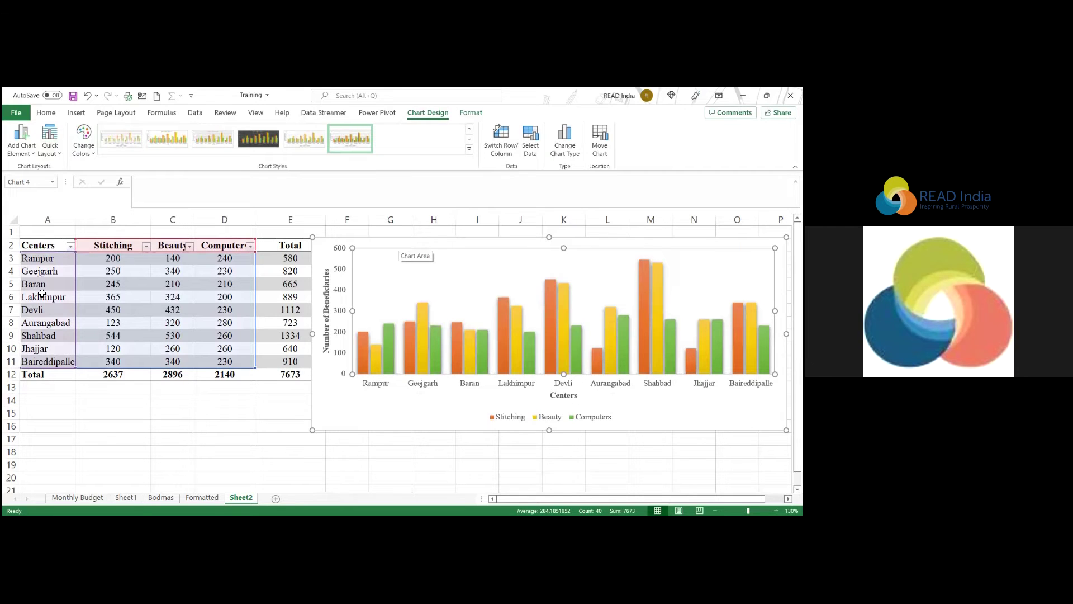
Select the center names A2:A11 together with the Stitching values B2:B11.
click(514, 249)
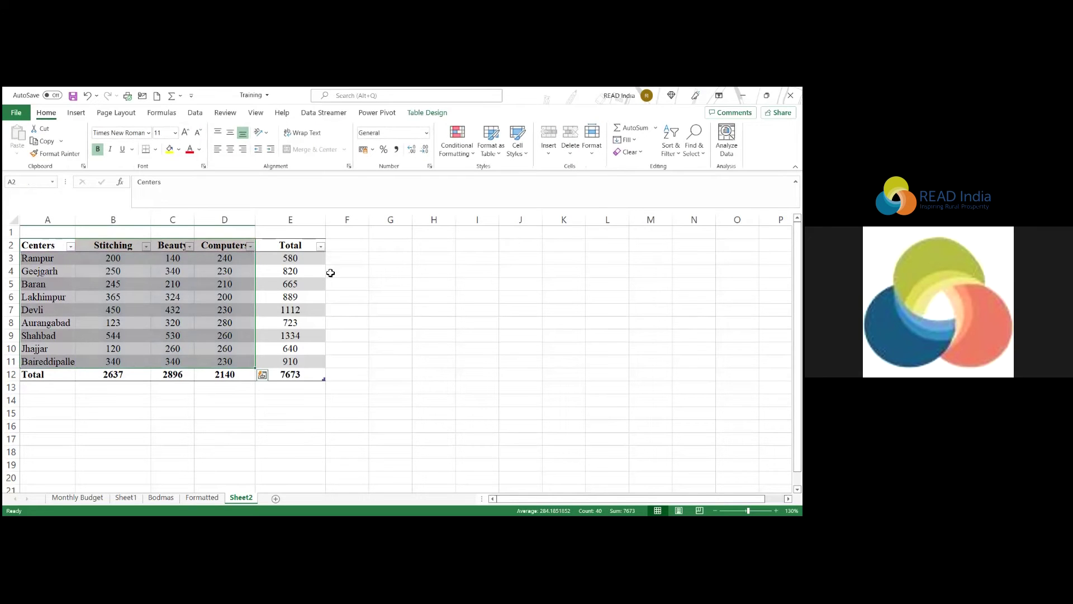
click(269, 312)
click(187, 282)
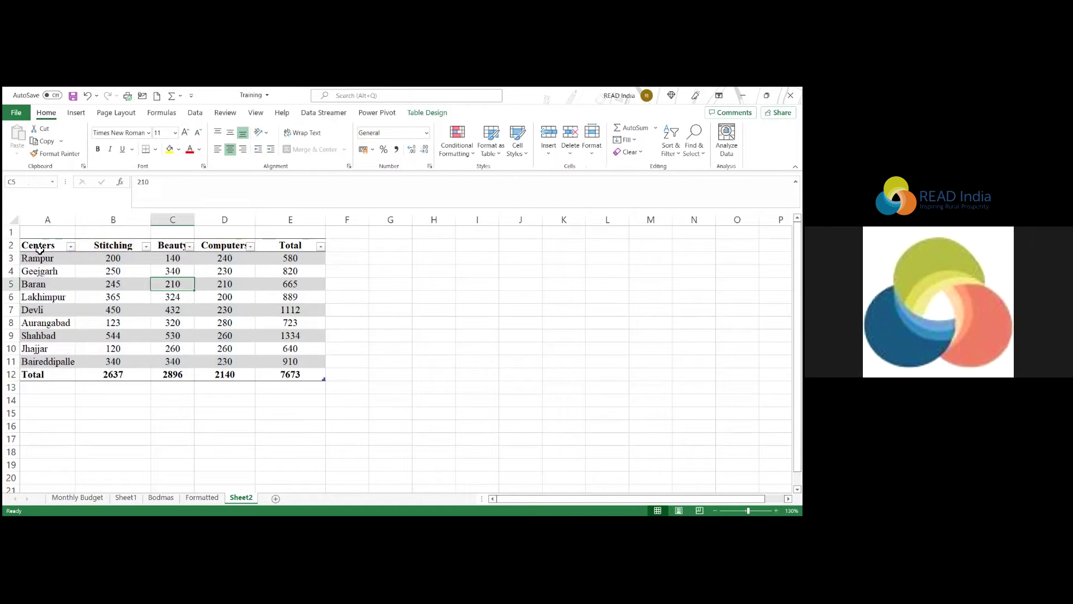
drag(38, 249, 47, 362)
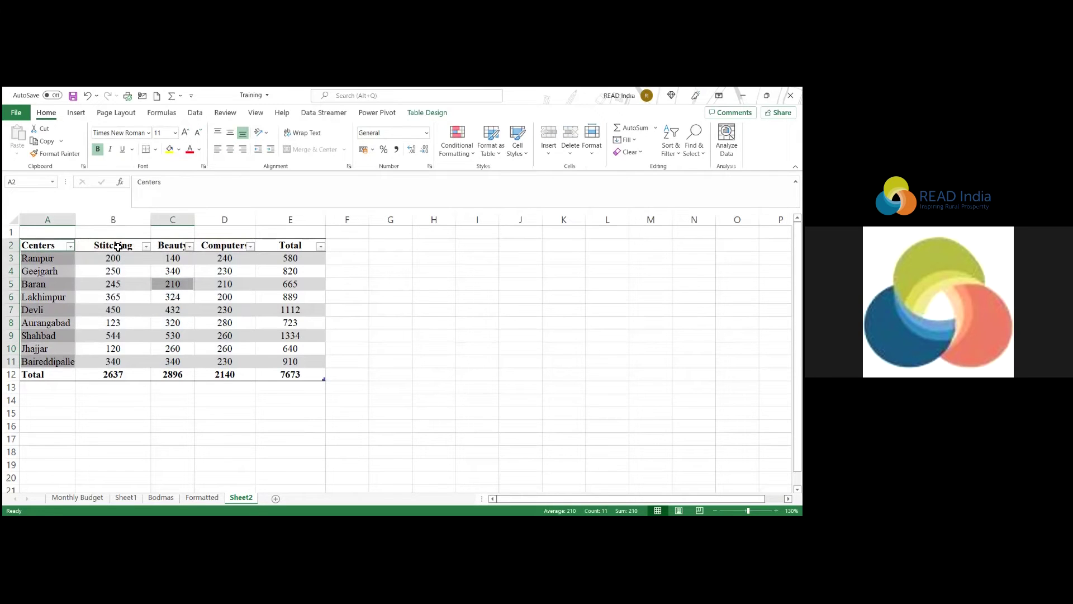
drag(117, 246, 114, 361)
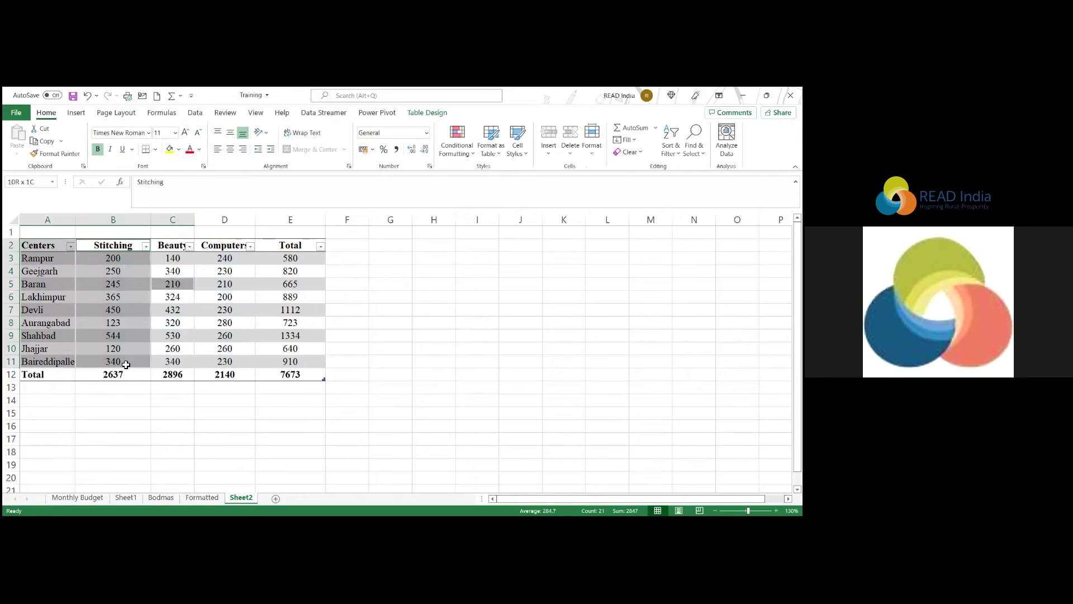
Insert a trial pie chart with Alt+F1, move it over columns G–L, then delete it.
click(77, 113)
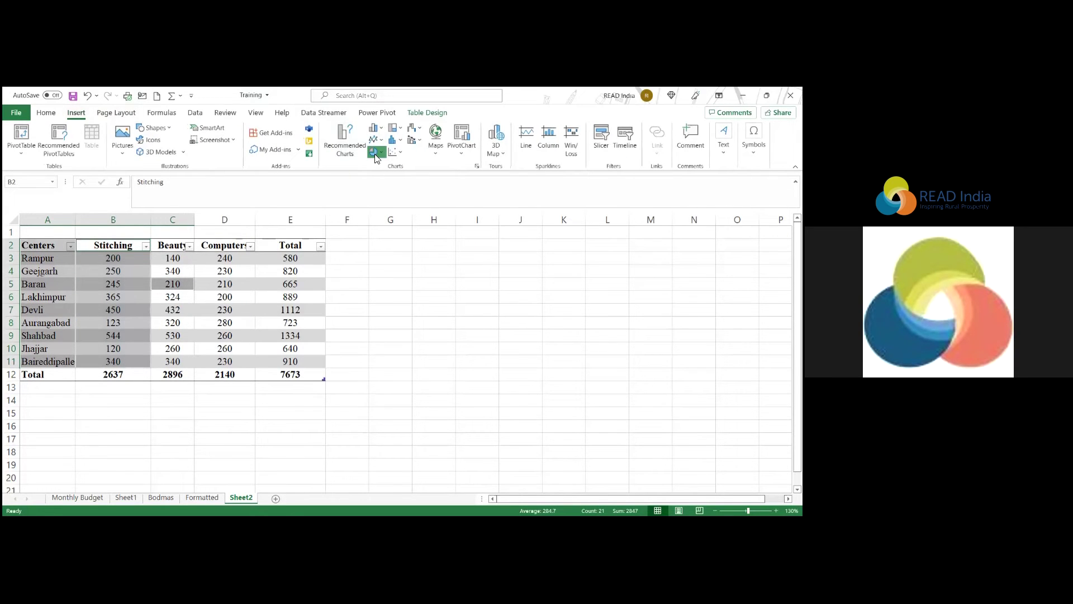
key(alt+F1)
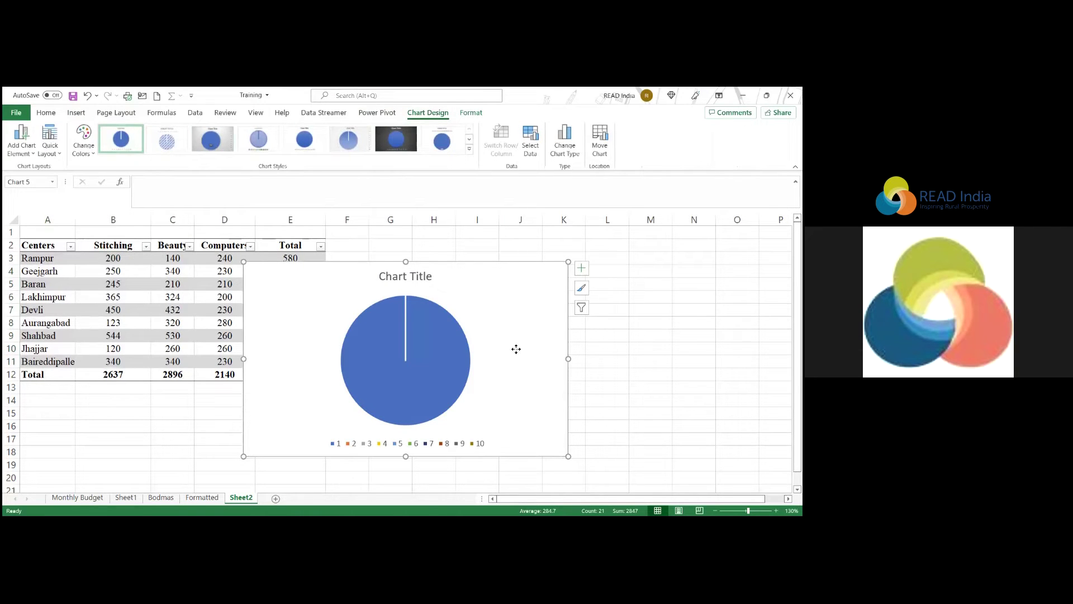
mouse_move(500, 270)
mouse_down()
mouse_move(603, 242)
mouse_move(648, 244)
mouse_move(581, 256)
mouse_up()
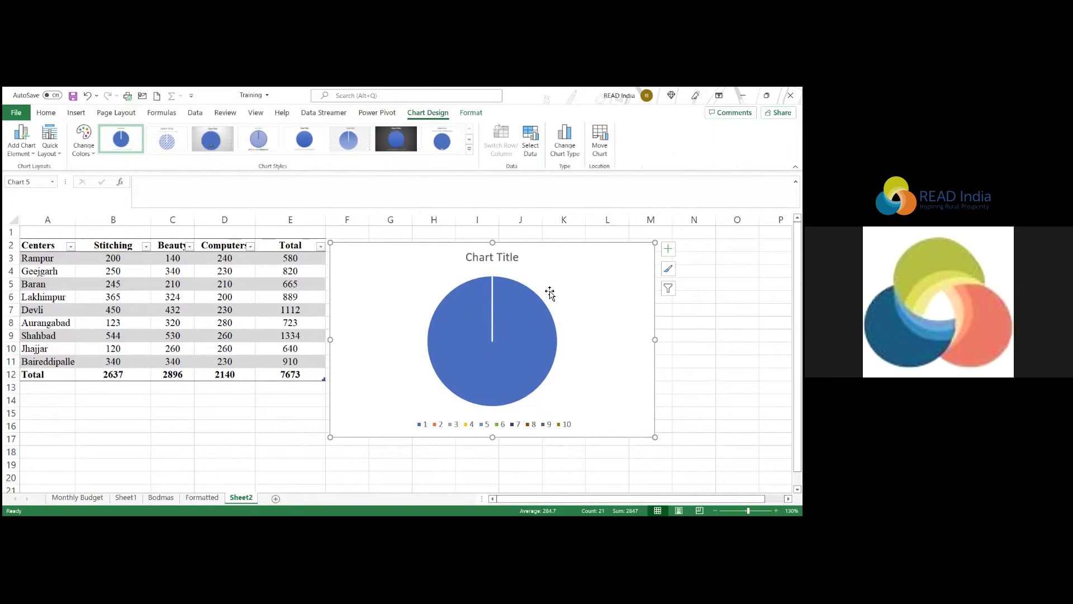
key(Delete)
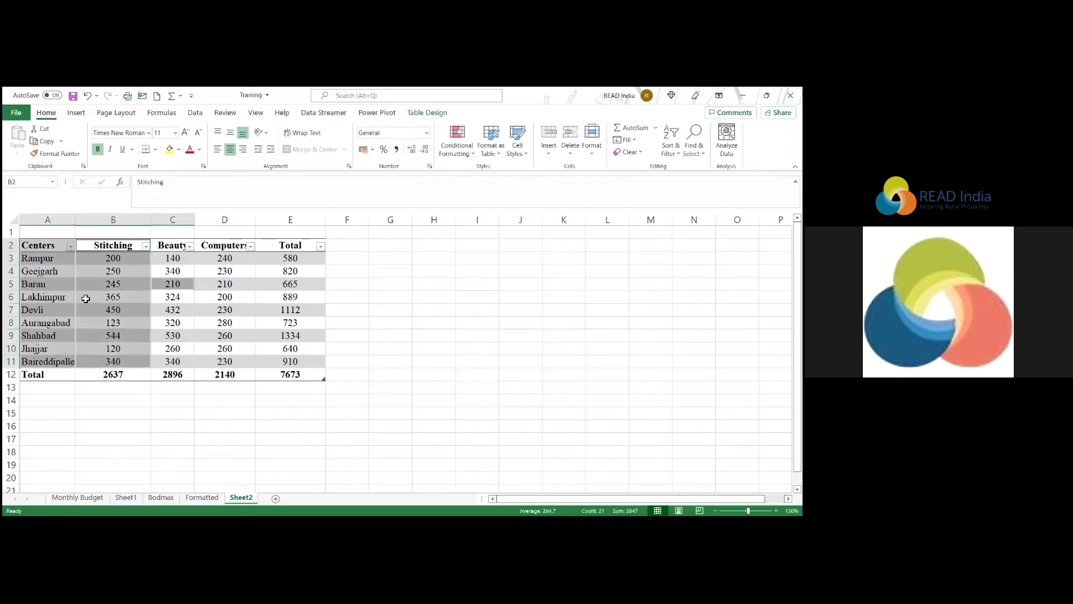
Insert a Stitching pie chart from A2:B11 beside the table, styled with percentages and side legend.
drag(49, 245, 100, 369)
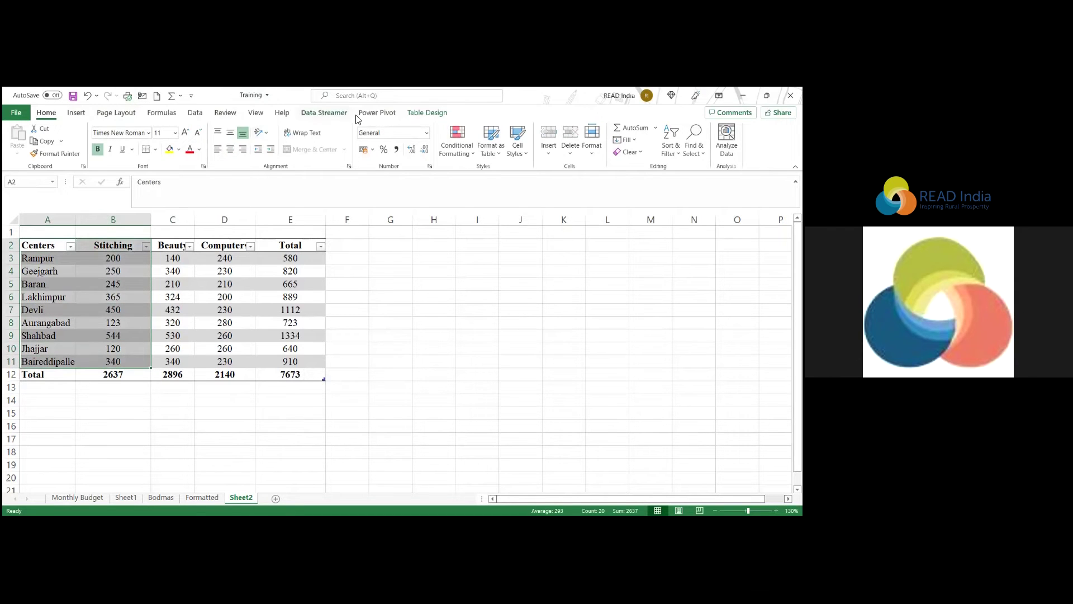
click(76, 112)
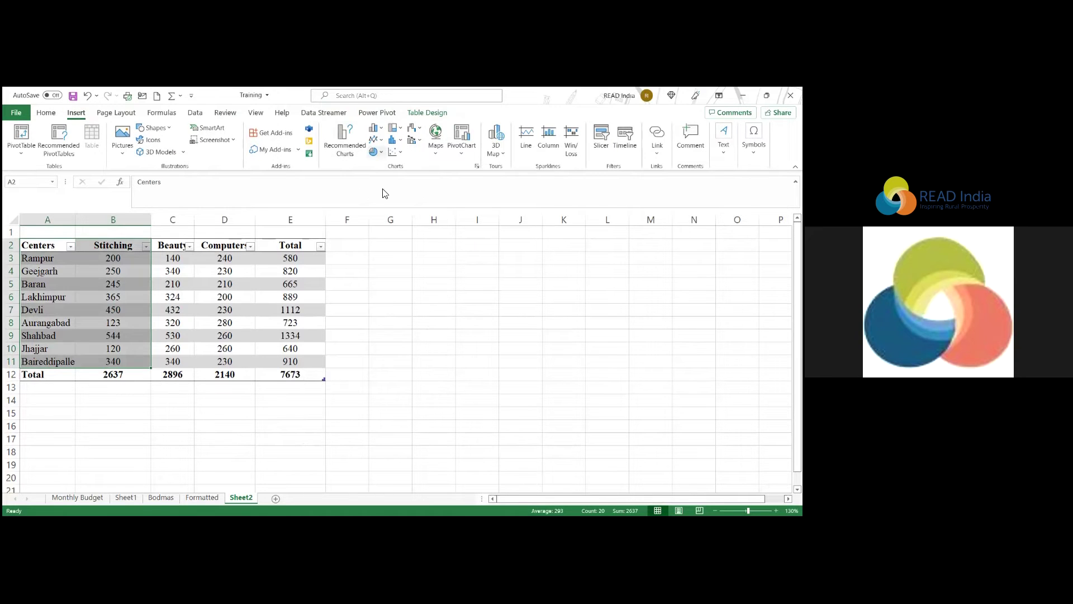
drag(460, 271, 553, 247)
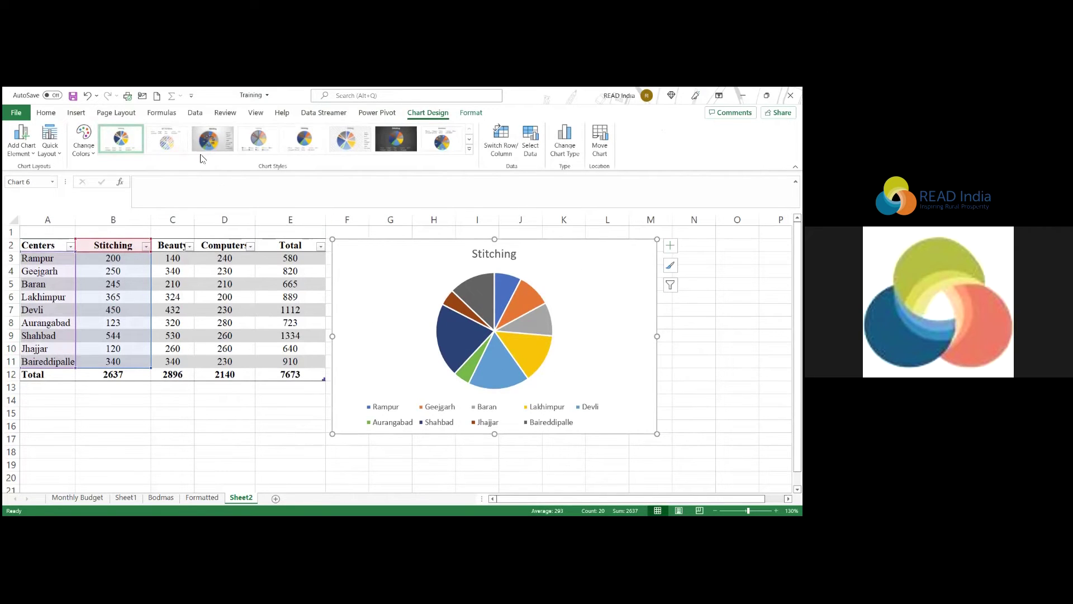
click(208, 140)
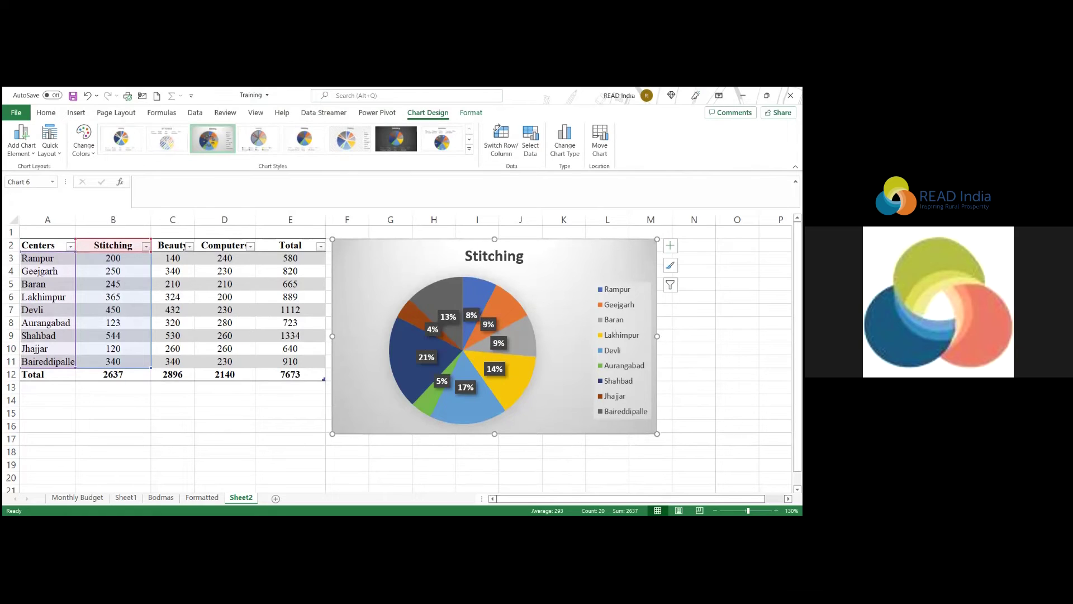
drag(657, 434, 645, 448)
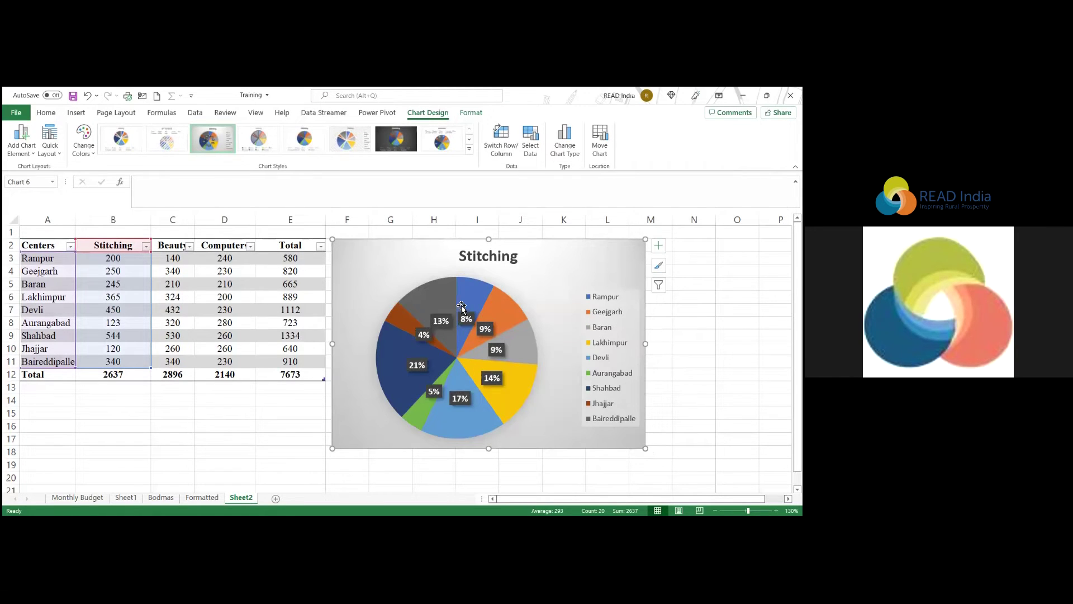
drag(527, 242, 523, 242)
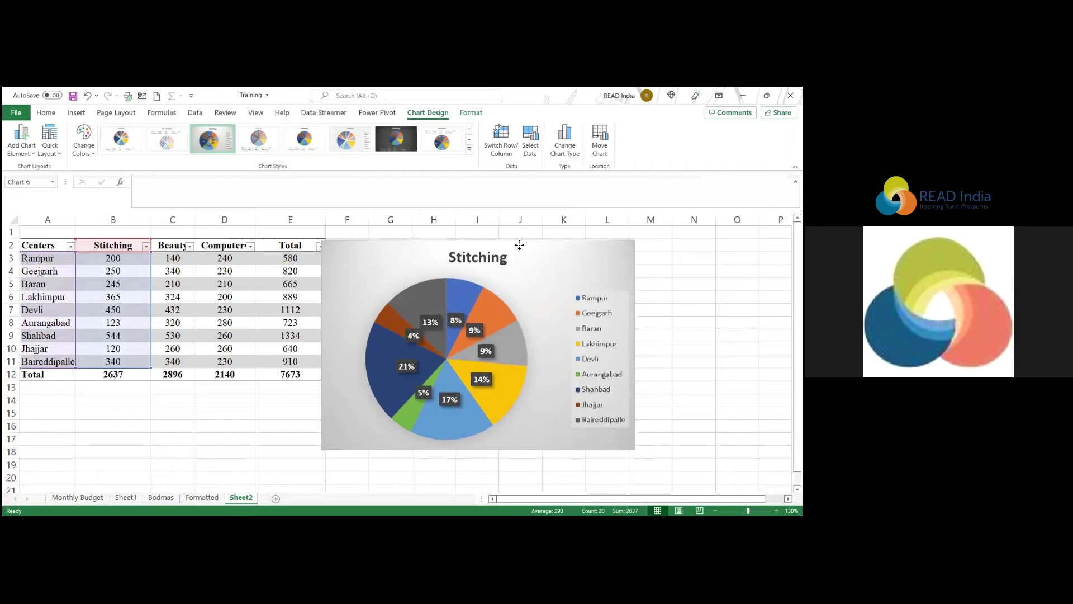
Bring up the Stitching chart's data source settings and move the dialog aside to see the centre list.
click(527, 137)
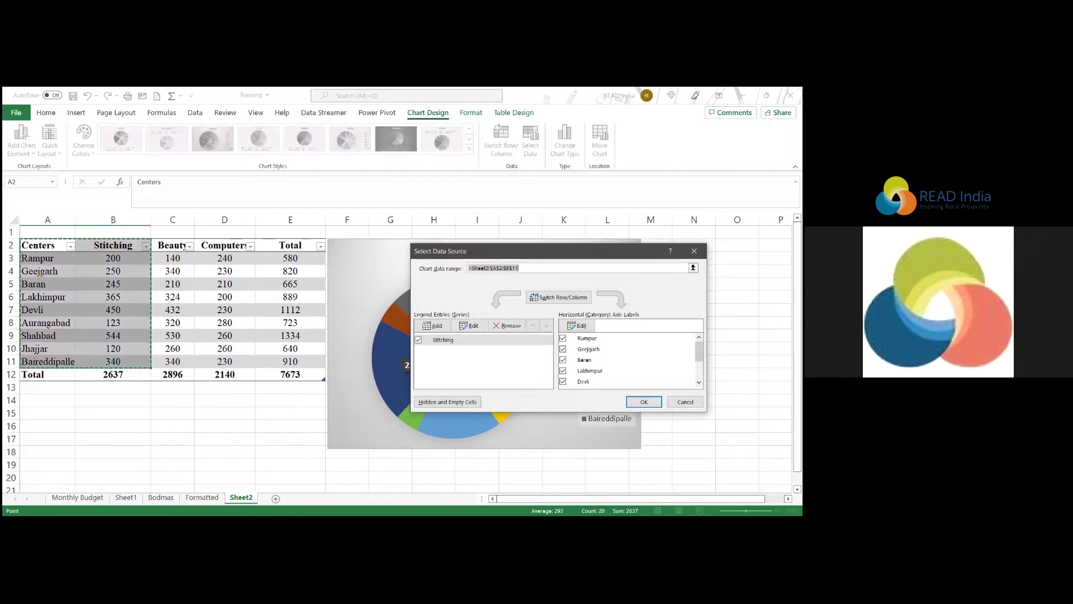
drag(498, 257, 549, 232)
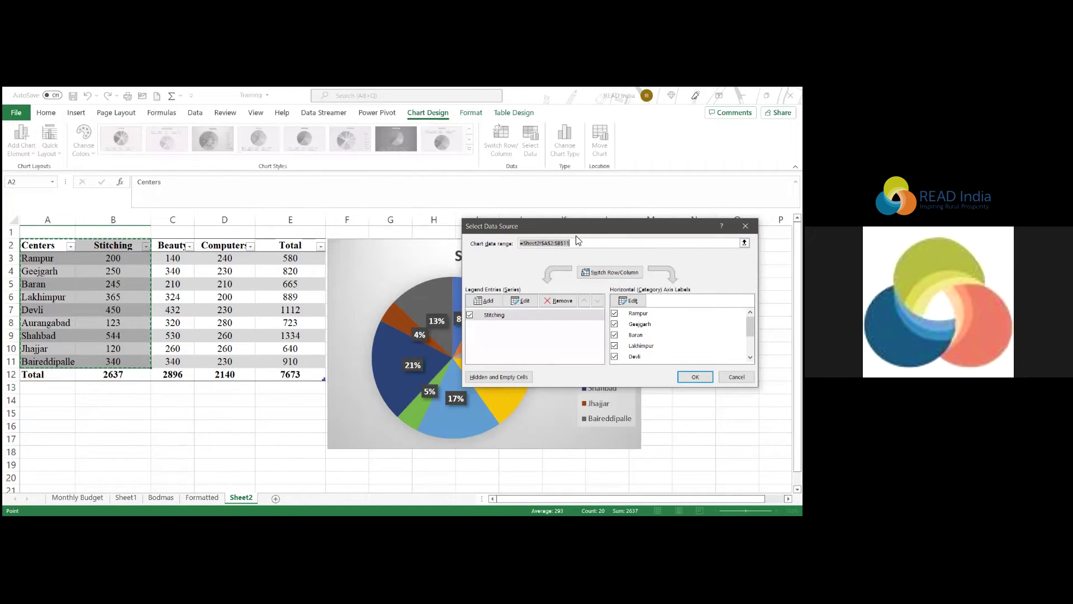
drag(750, 325, 750, 332)
scroll(682, 334, down, 1)
scroll(682, 334, down, 1)
scroll(682, 334, down, 1)
scroll(682, 334, up, 2)
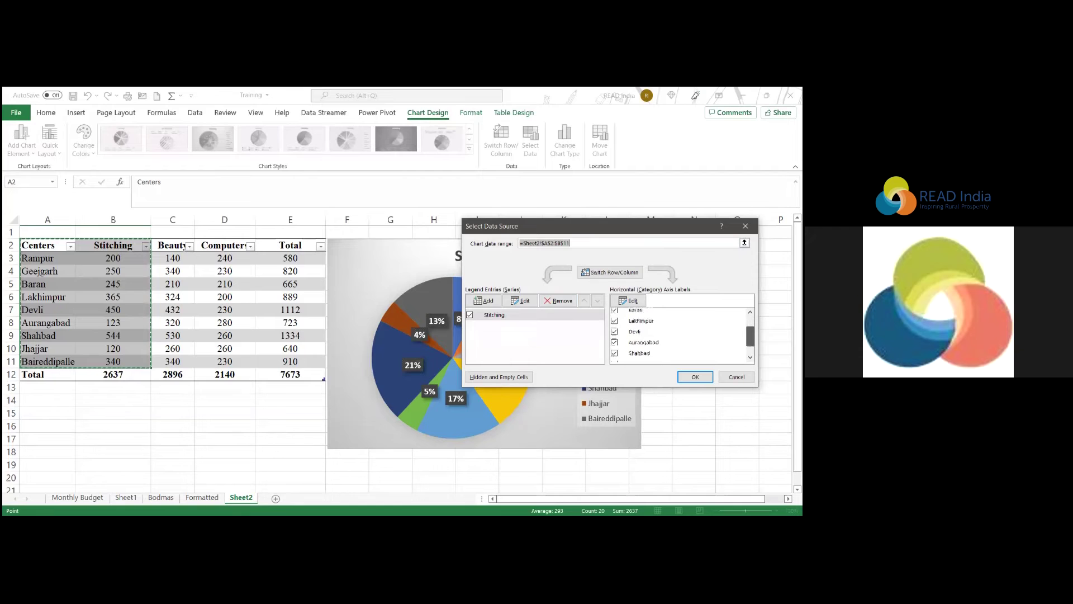
drag(750, 336, 750, 326)
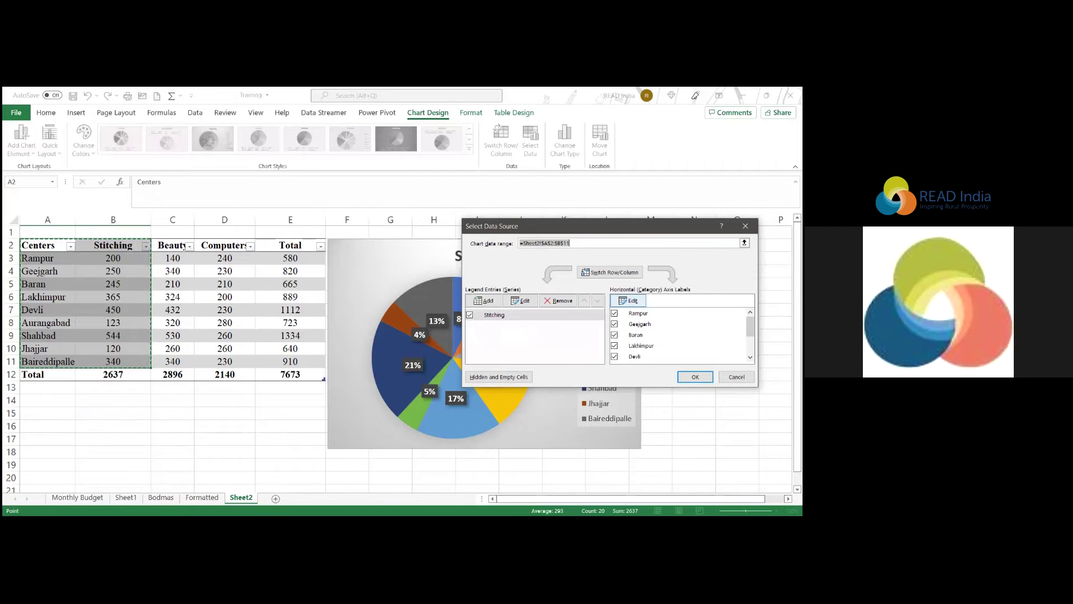
scroll(167, 336, down, 2)
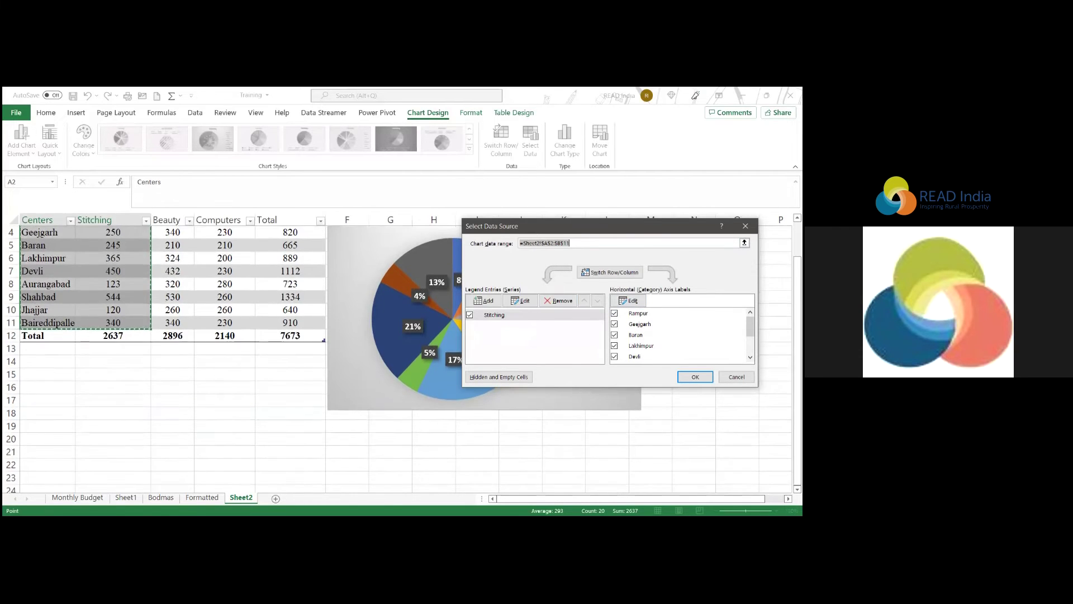
scroll(168, 335, up, 2)
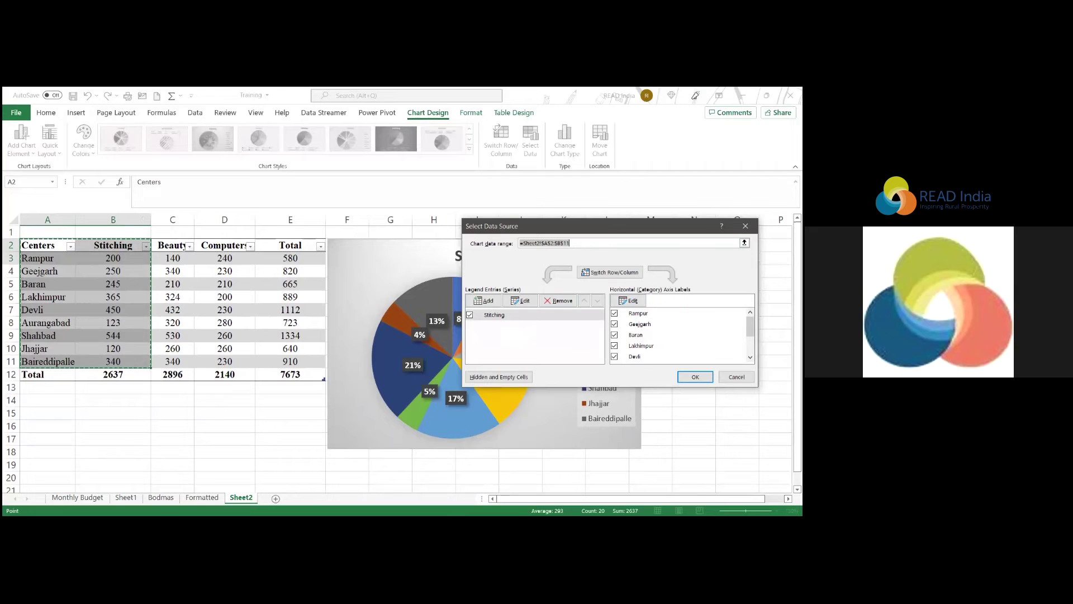
drag(750, 326, 750, 343)
Uncheck Baireddipalle, Devli and Shahbad so the pie covers only six centres.
click(644, 356)
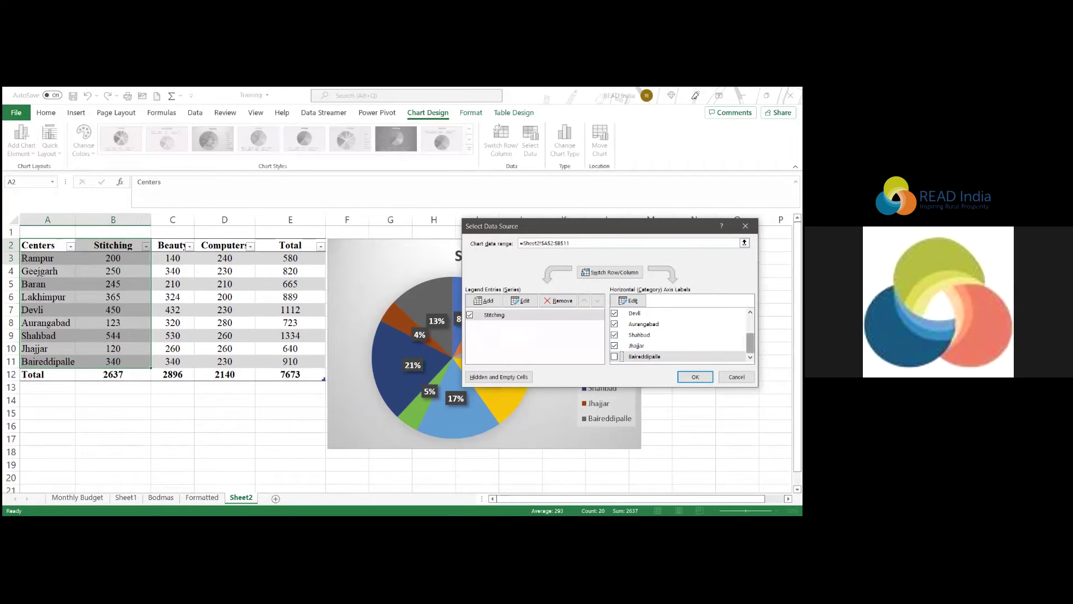
scroll(682, 335, up, 2)
click(614, 336)
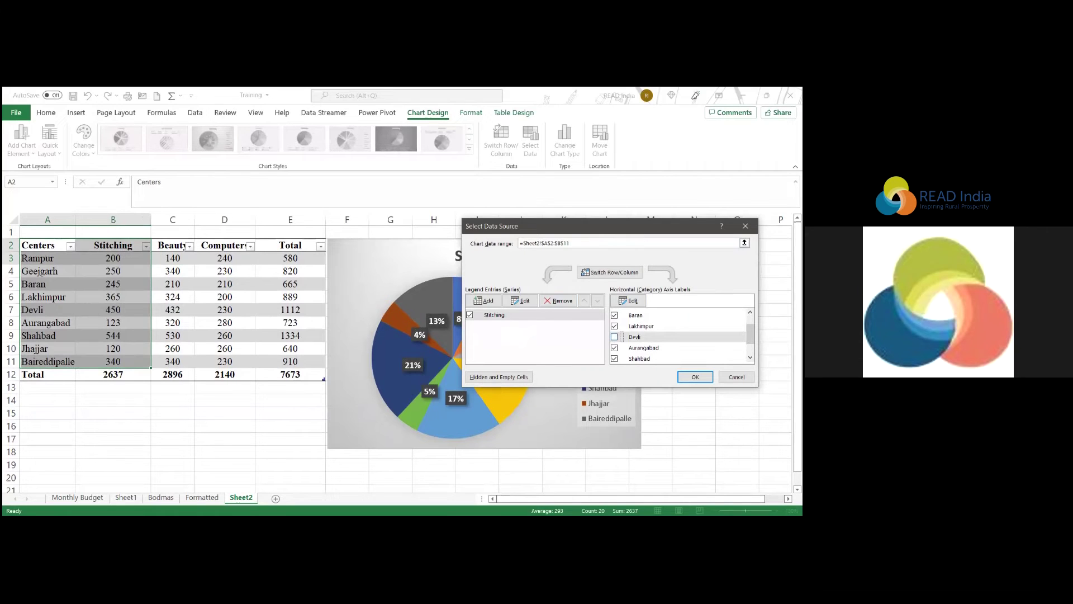
scroll(679, 335, down, 2)
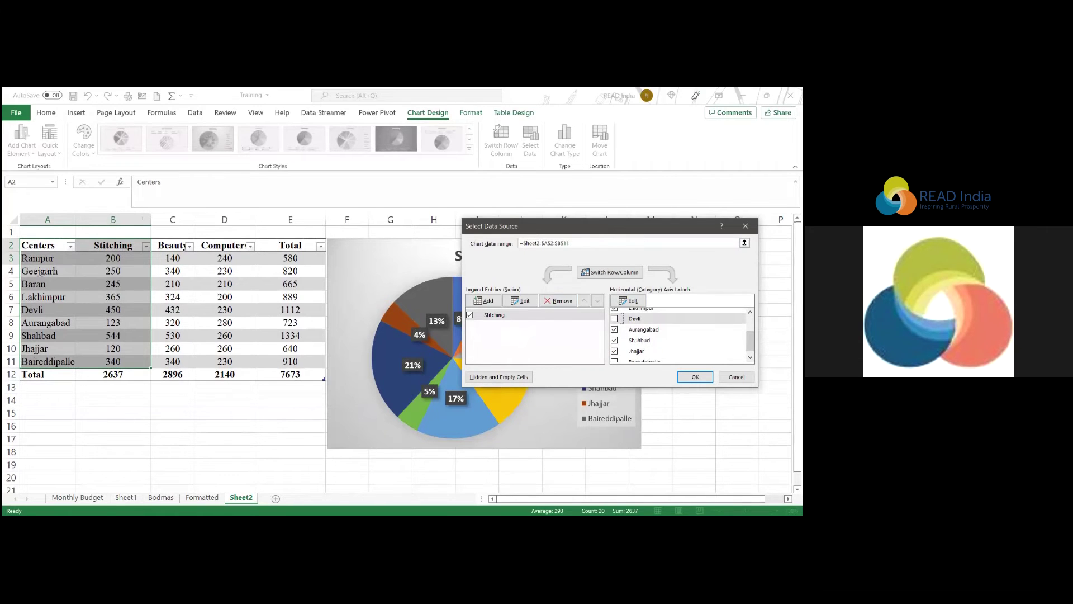
click(615, 340)
click(695, 377)
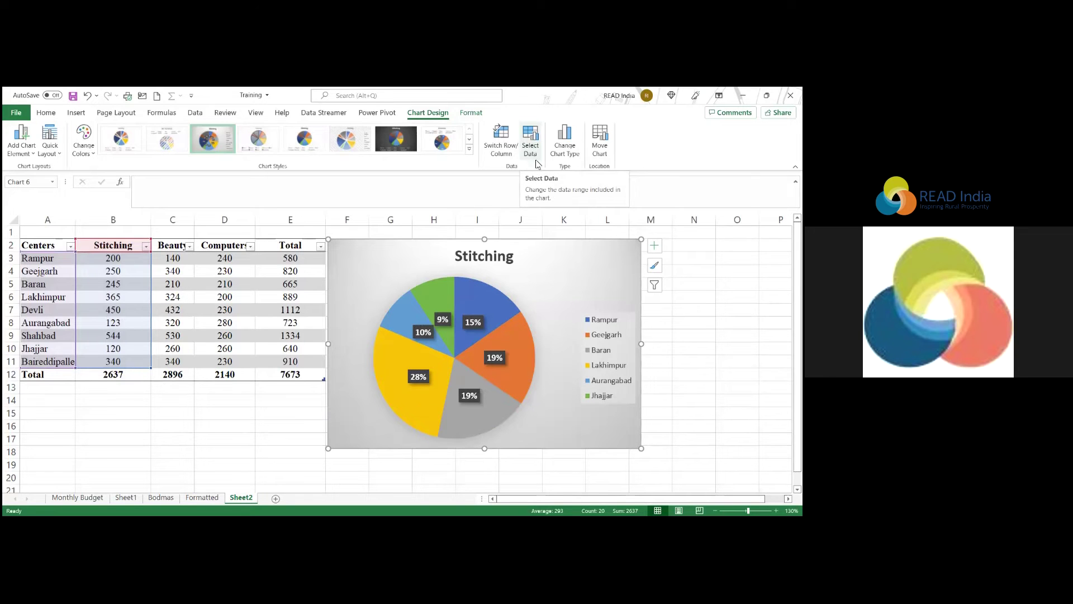
Recheck Devli, Shahbad and Baireddipalle in the chart's axis labels so all nine centres return.
click(532, 154)
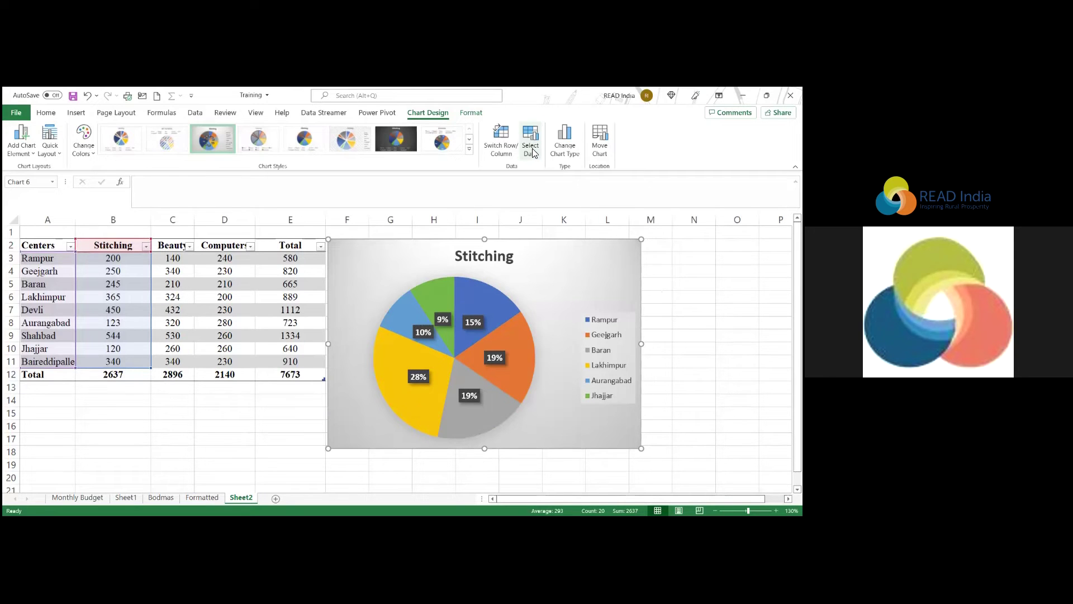
scroll(168, 357, down, 2)
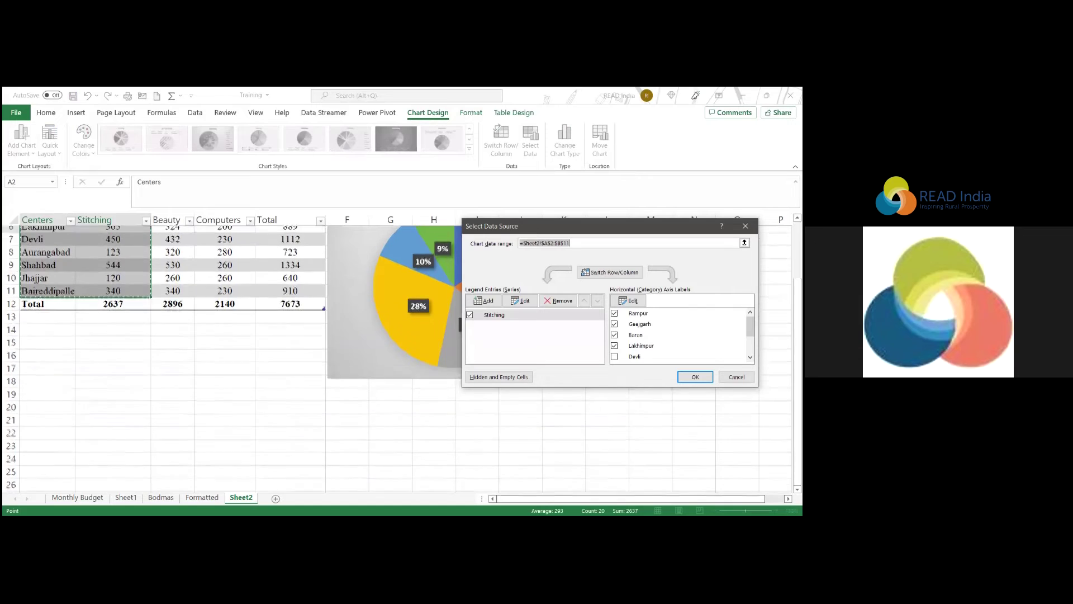
scroll(168, 336, up, 2)
scroll(681, 333, down, 1)
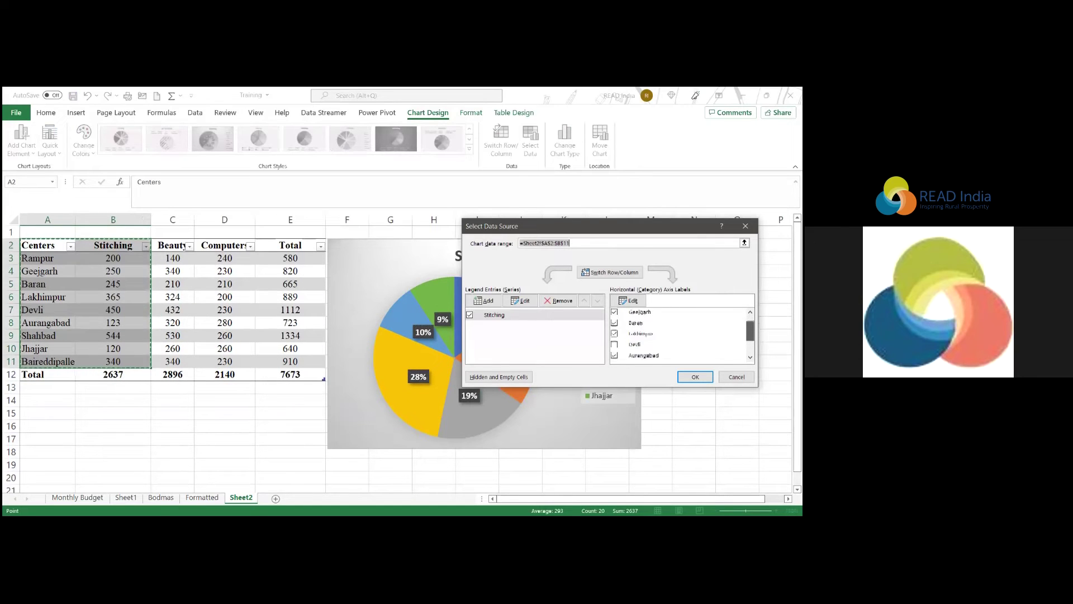
click(615, 340)
scroll(682, 334, down, 1)
click(615, 338)
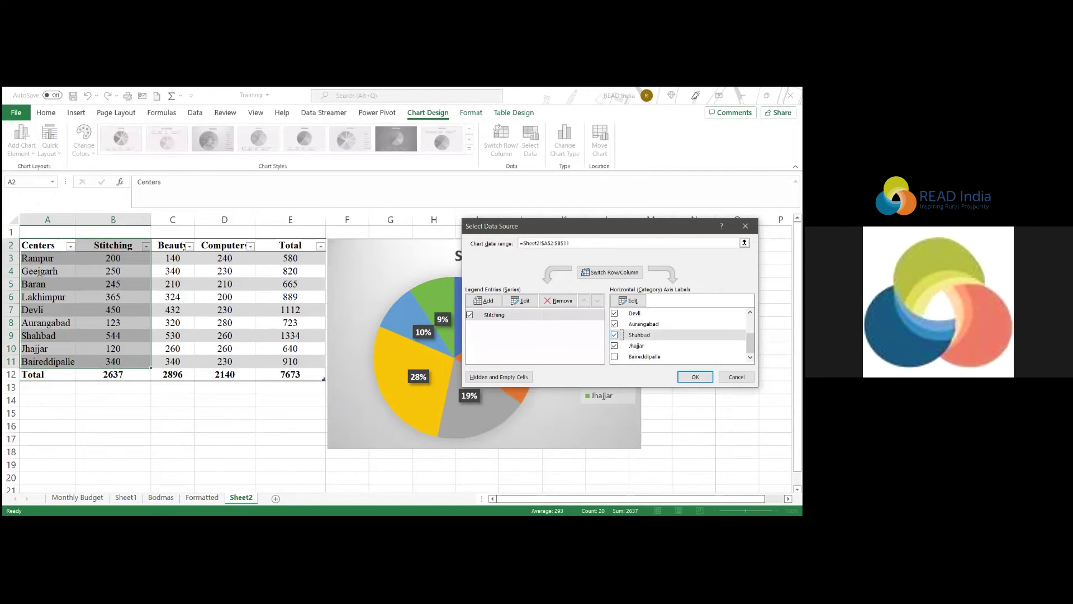
click(643, 356)
scroll(682, 334, up, 1)
scroll(682, 334, down, 1)
key(Tab)
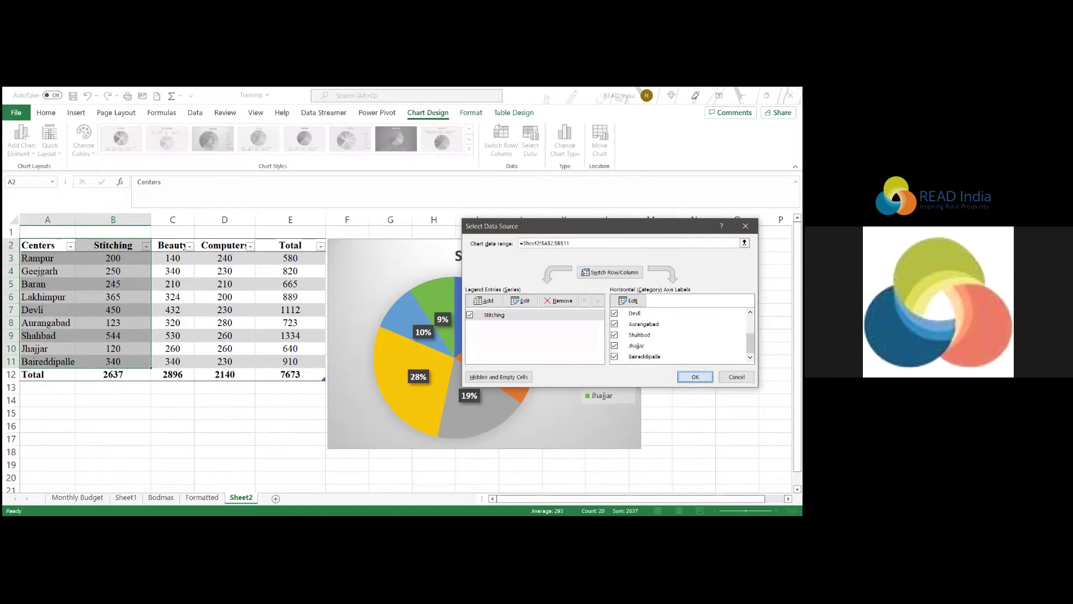
key(Return)
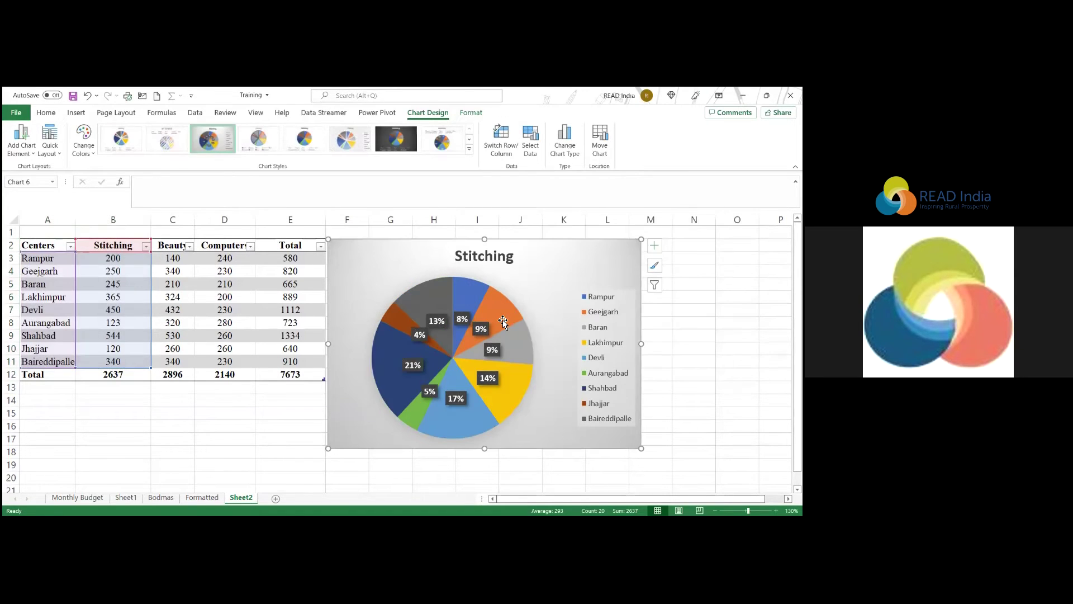
Clear the chart data range, then cancel the dialog, keeping the Stitching chart.
click(529, 146)
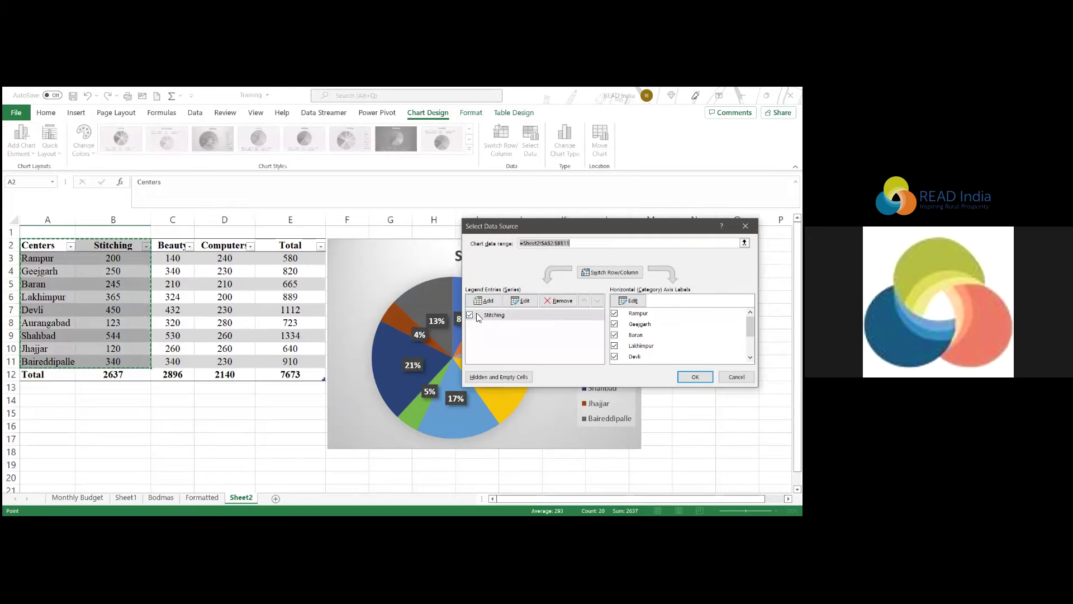
click(527, 246)
drag(526, 246, 510, 246)
key(BackSpace)
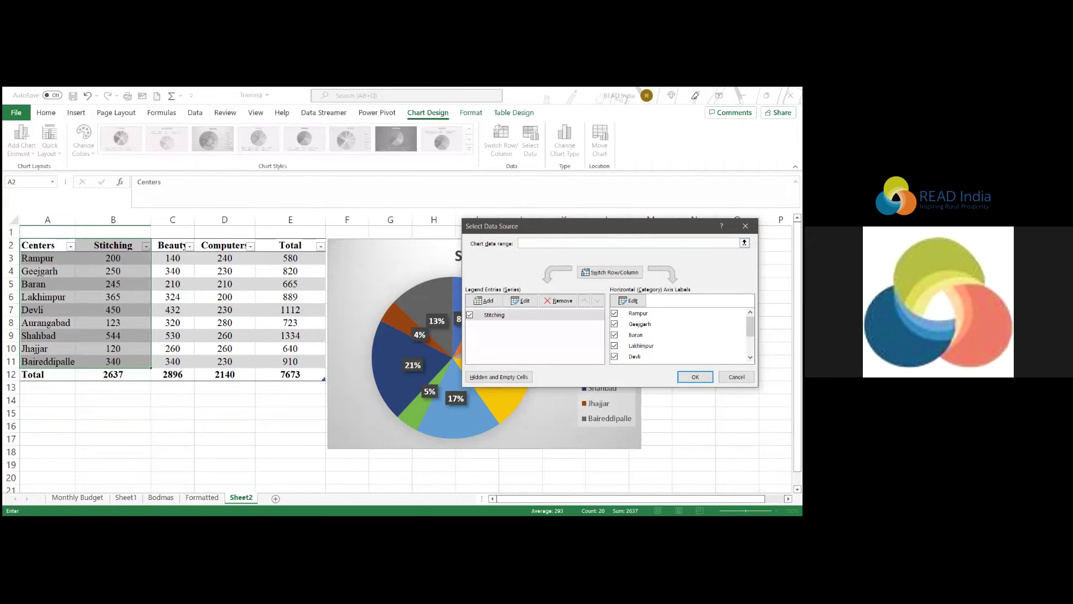
click(744, 242)
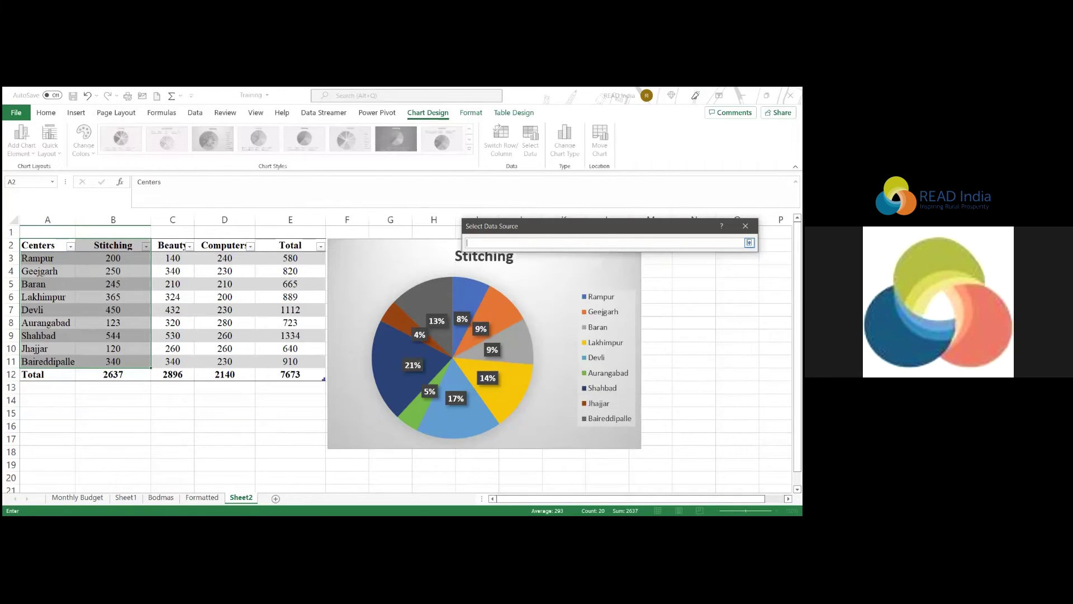
key(Return)
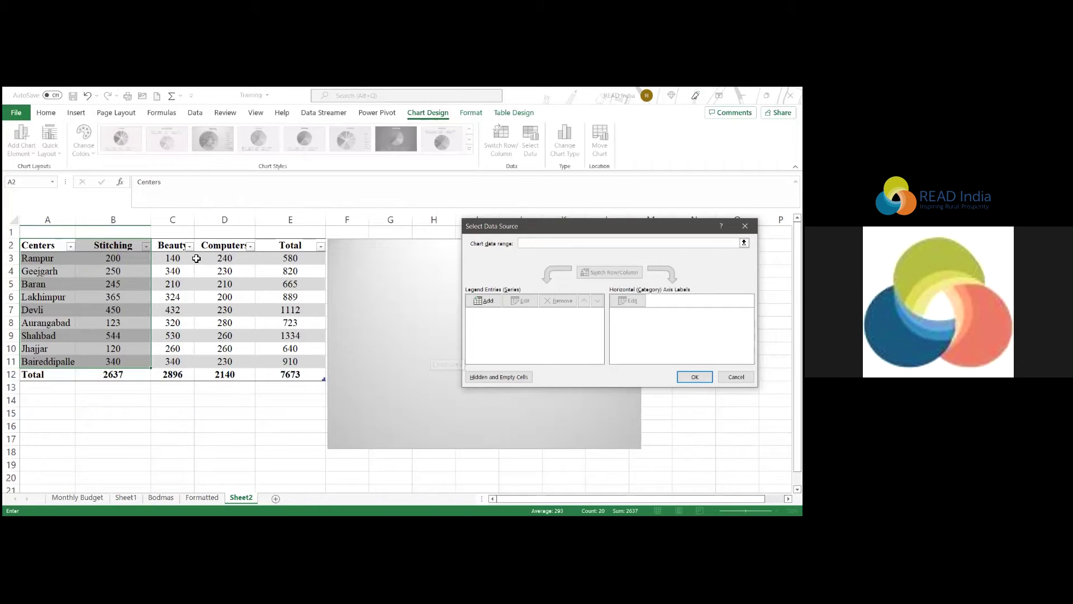
key(Escape)
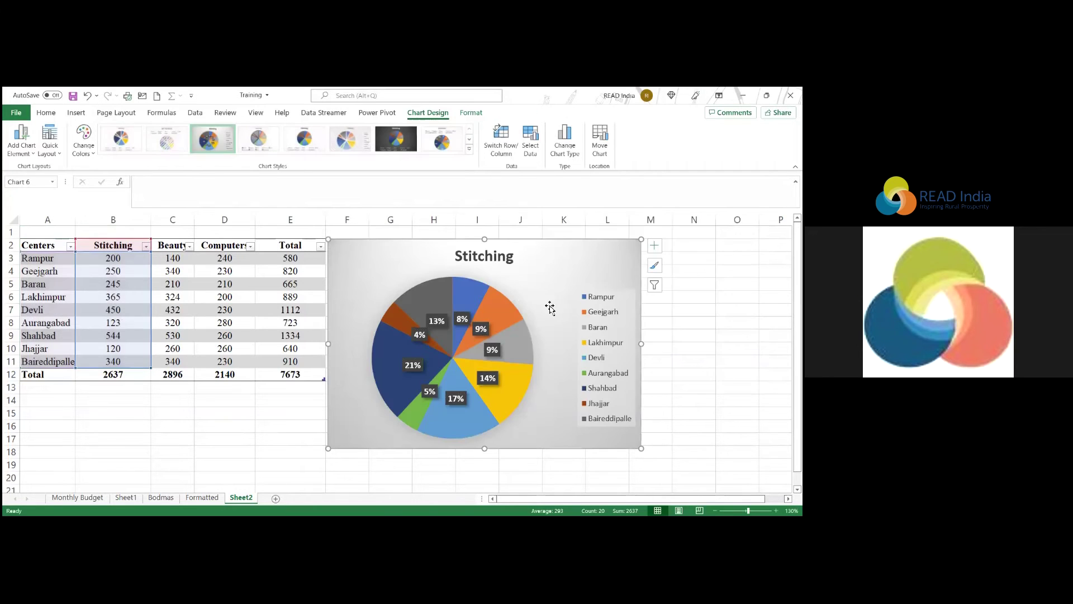
Set the chart data to Beauty values C2:C11 with centre names A2:A11 as labels.
click(530, 139)
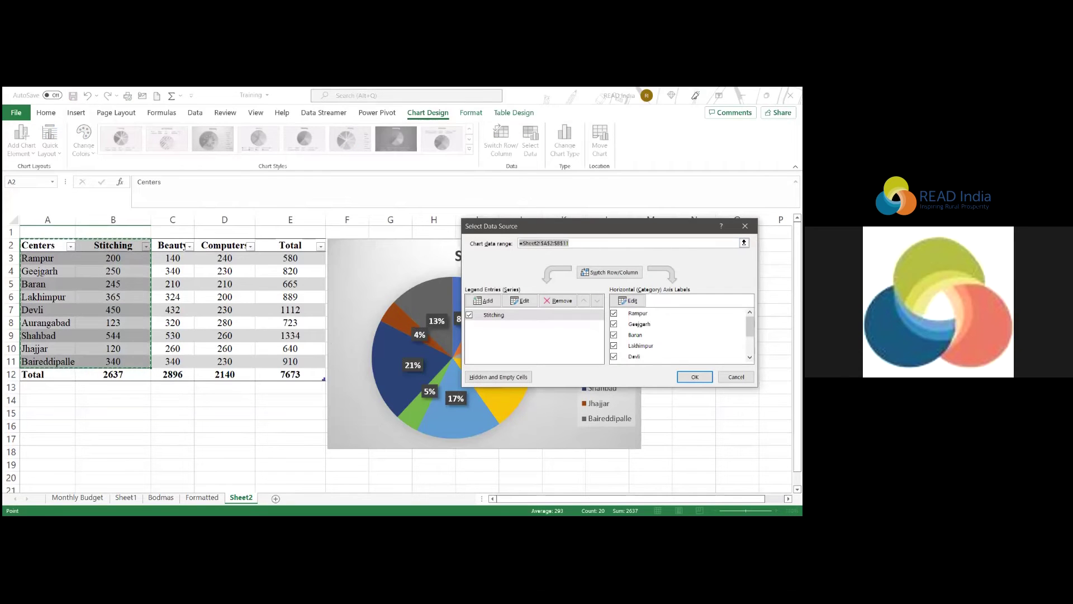
click(162, 249)
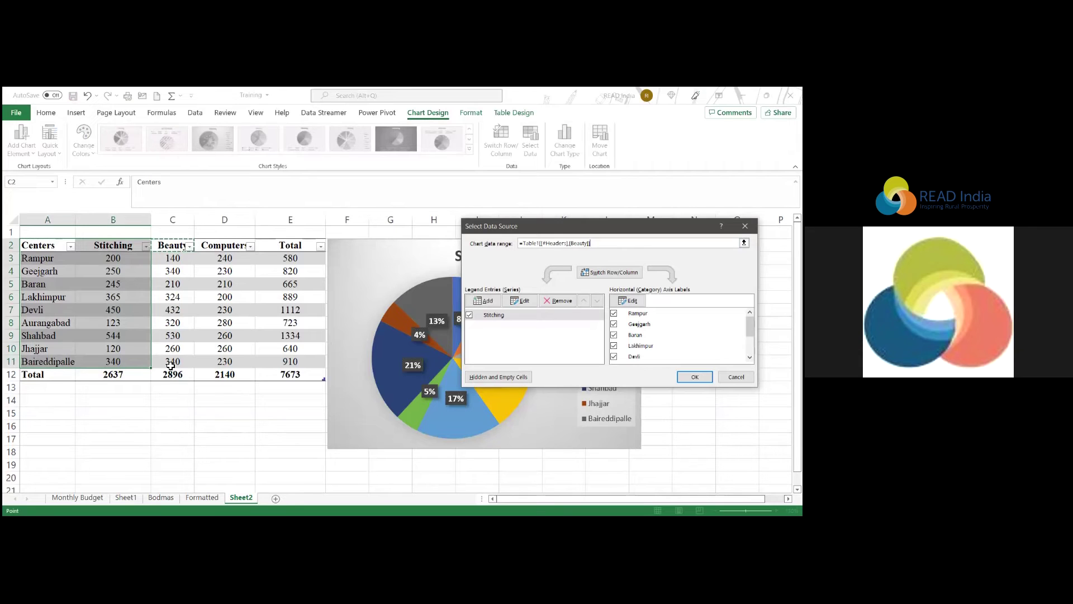
drag(162, 249, 172, 369)
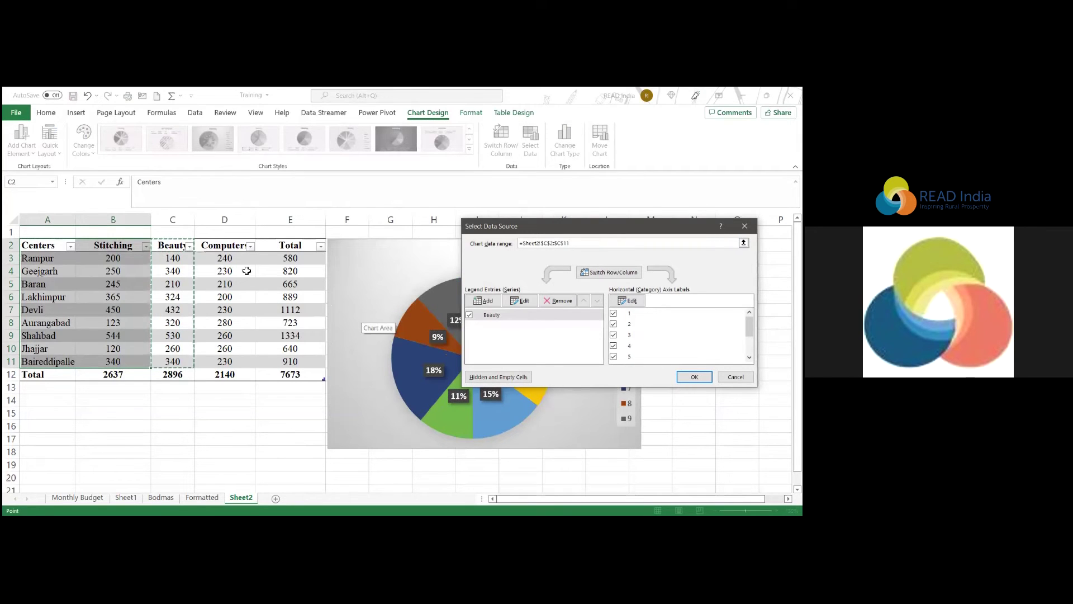
ctrl+click(53, 244)
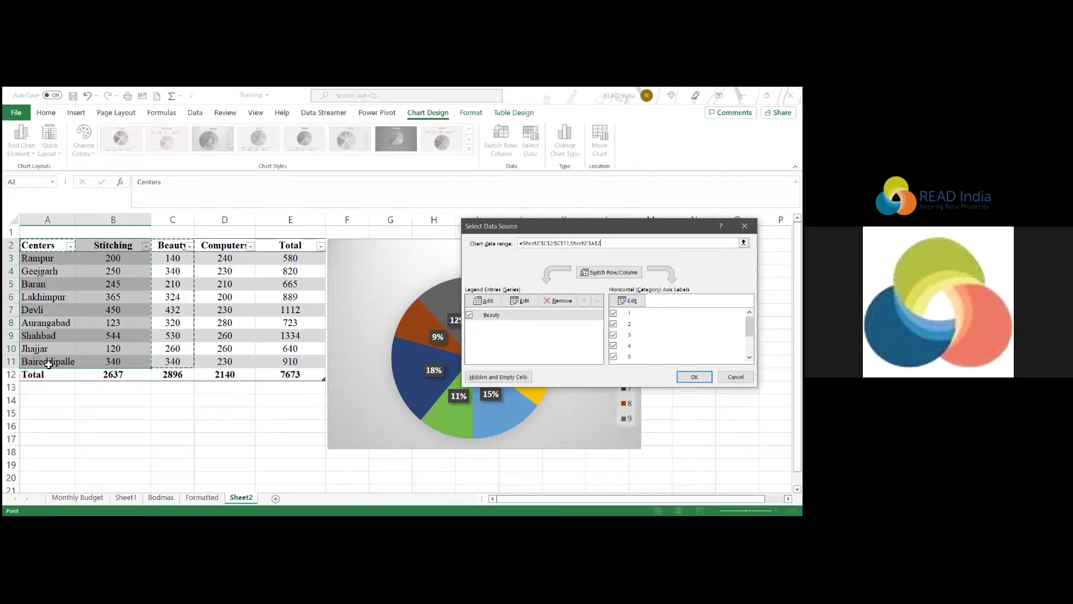
drag(49, 364, 49, 364)
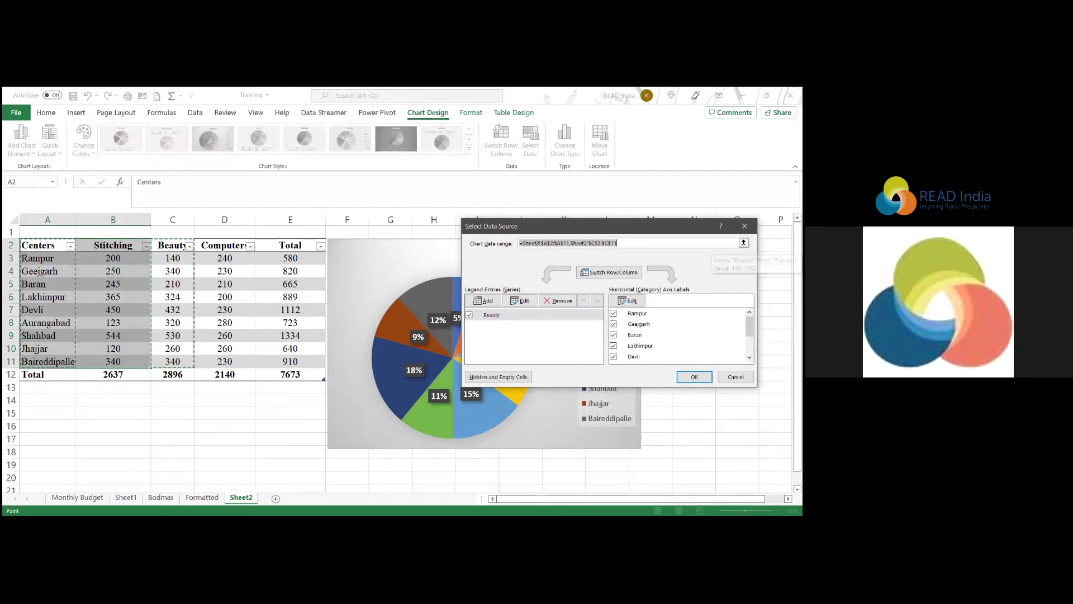
click(694, 376)
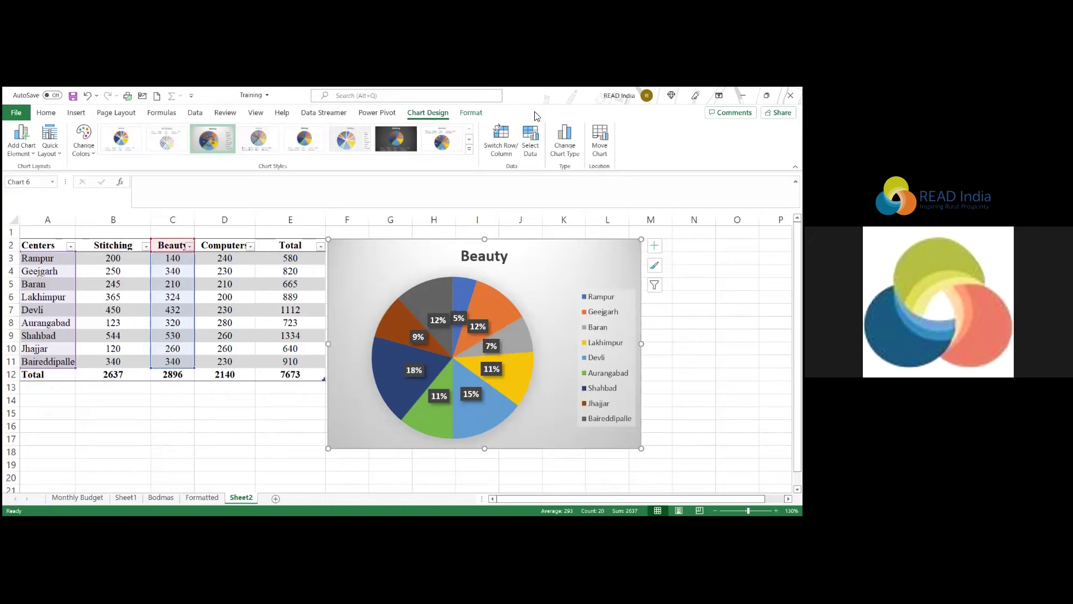
Clear and re-enter the chart range from the Centers column A2:A11 and Total column E2:E11.
click(530, 151)
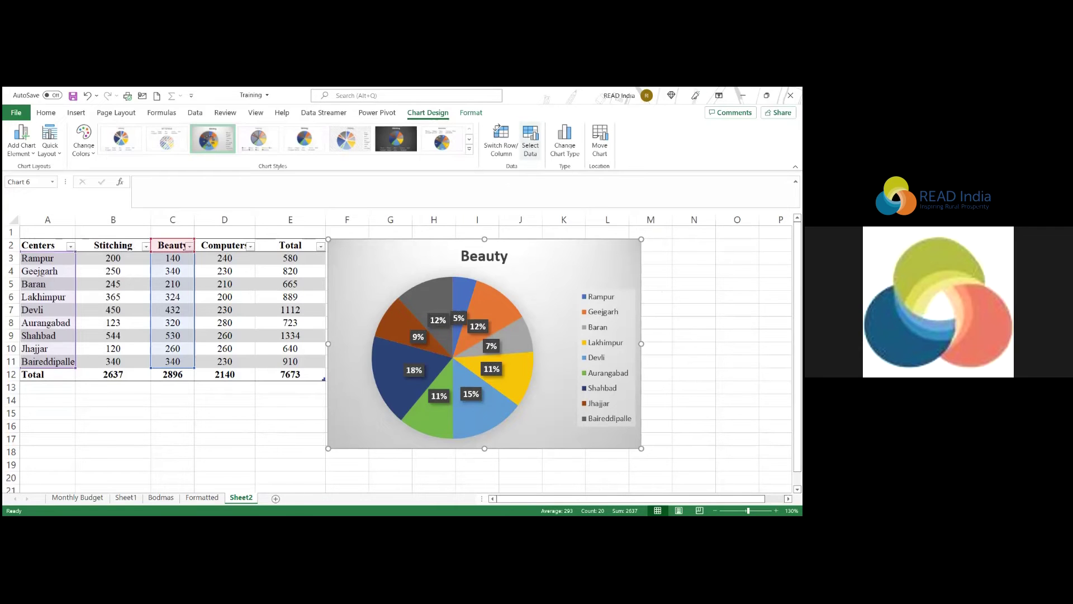
scroll(679, 334, down, 2)
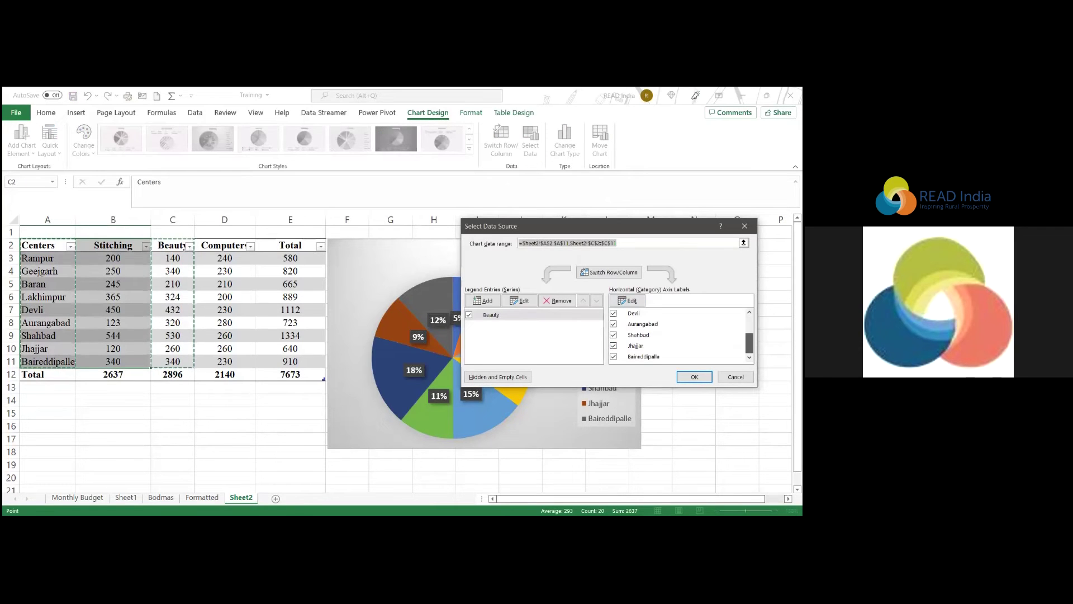
scroll(679, 334, up, 2)
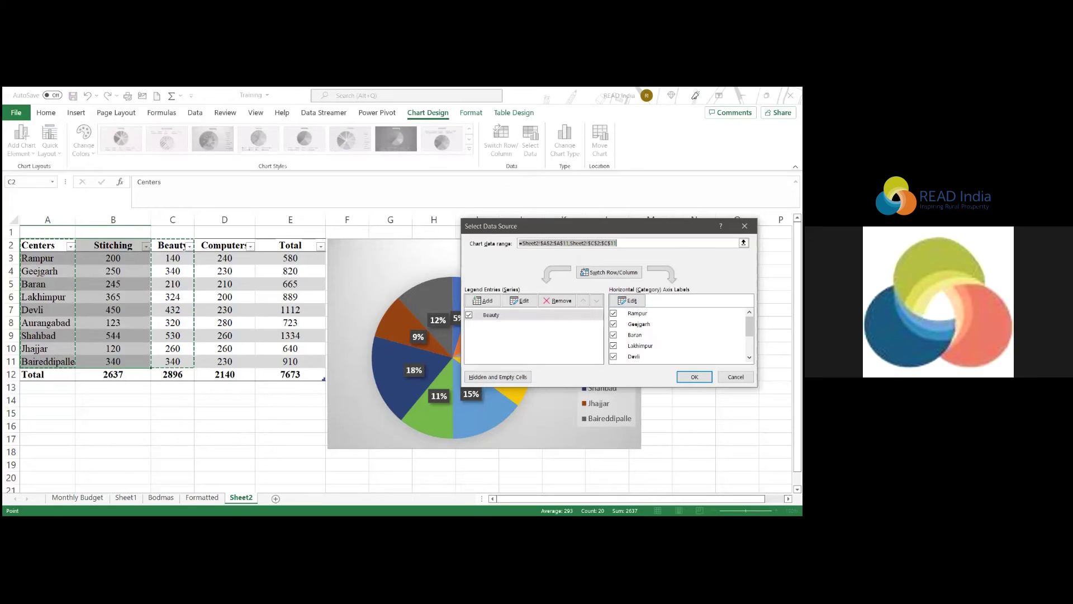
click(391, 358)
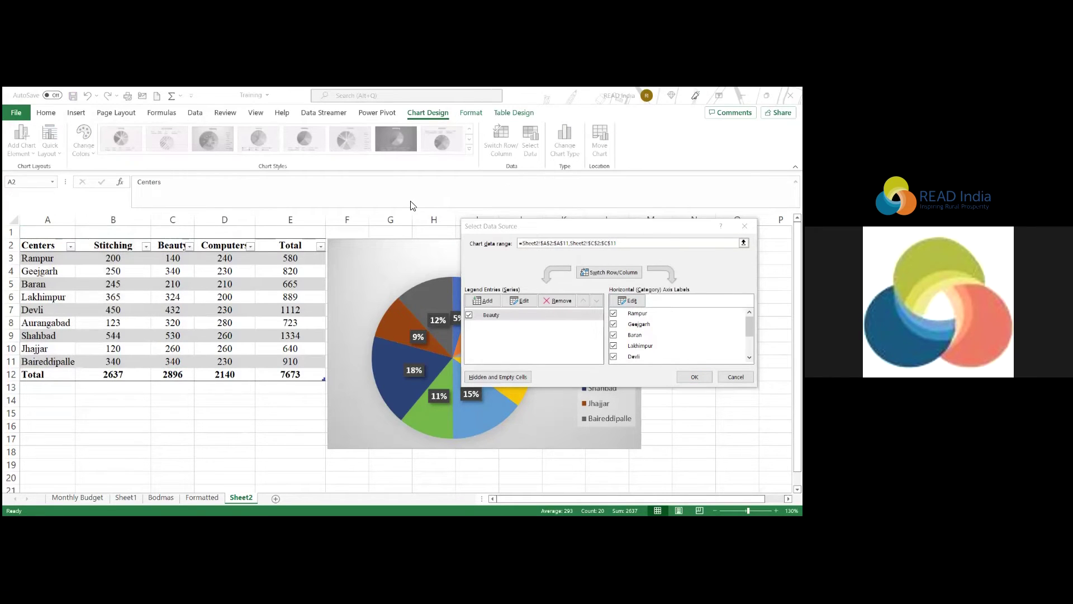
click(492, 226)
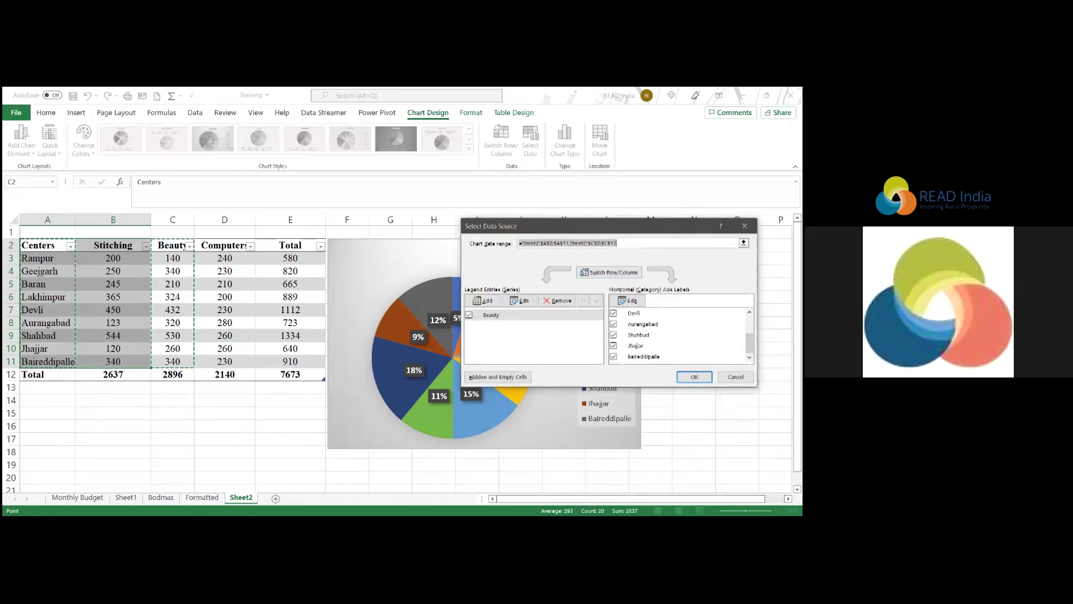
drag(492, 226, 484, 258)
key(Delete)
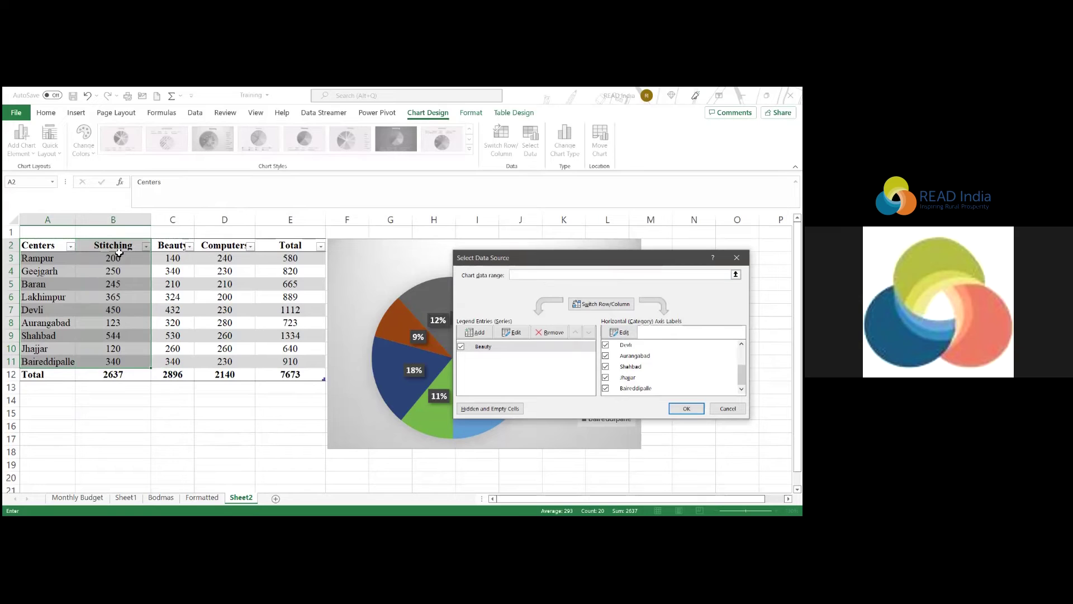
click(39, 246)
click(286, 249)
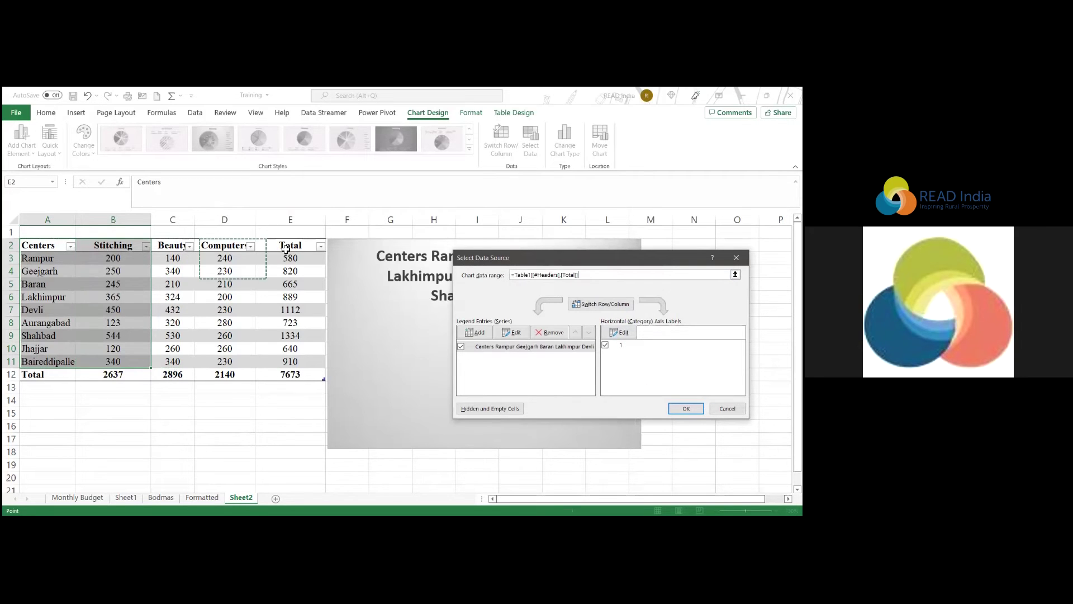
drag(290, 361, 288, 246)
click(47, 244)
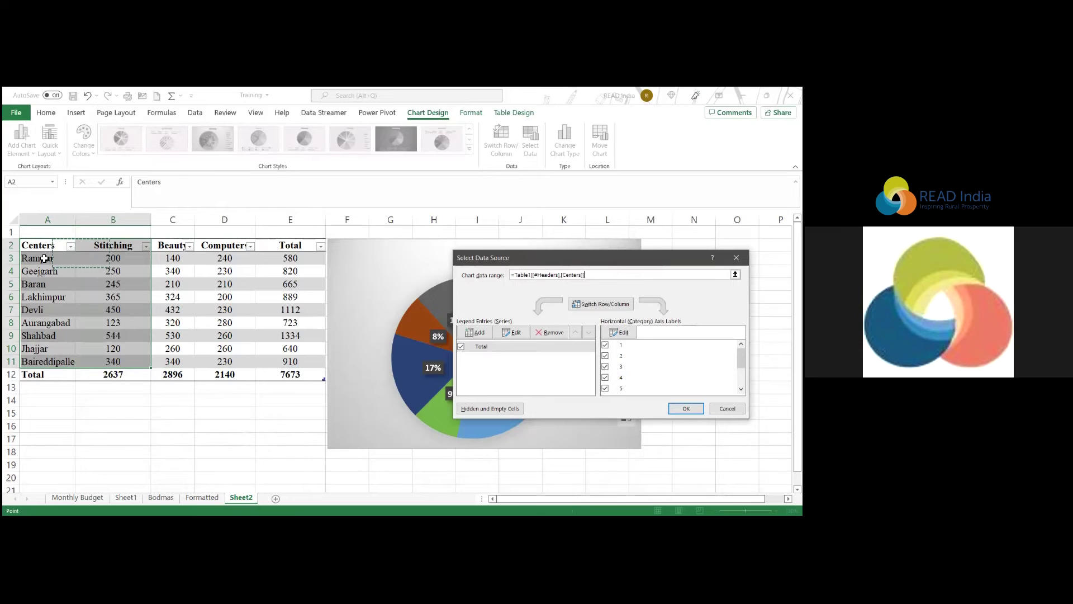
drag(47, 361, 47, 362)
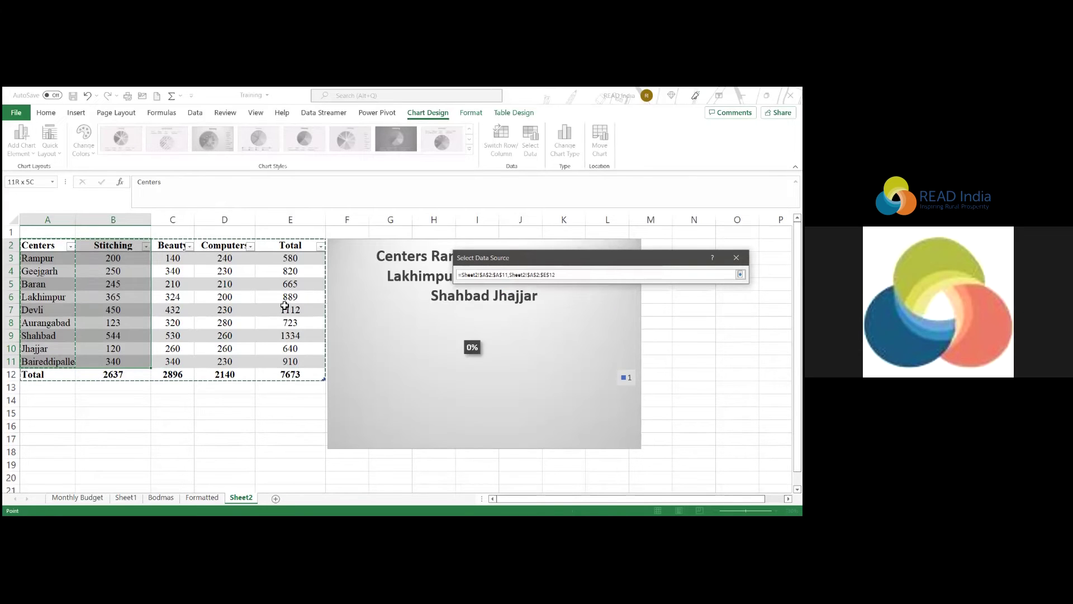
key(Return)
key(Return)
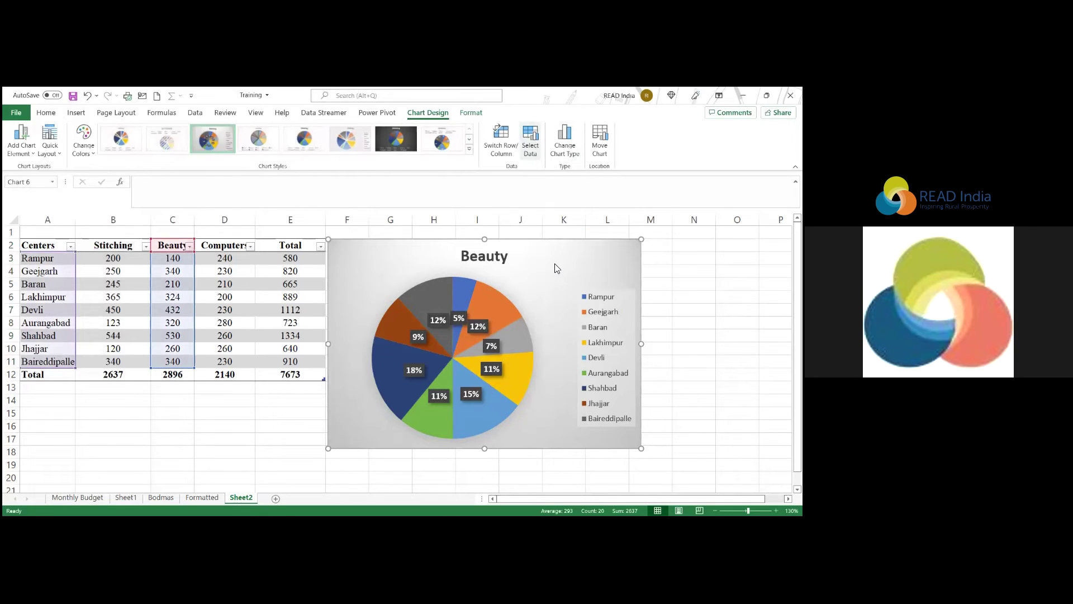
click(529, 146)
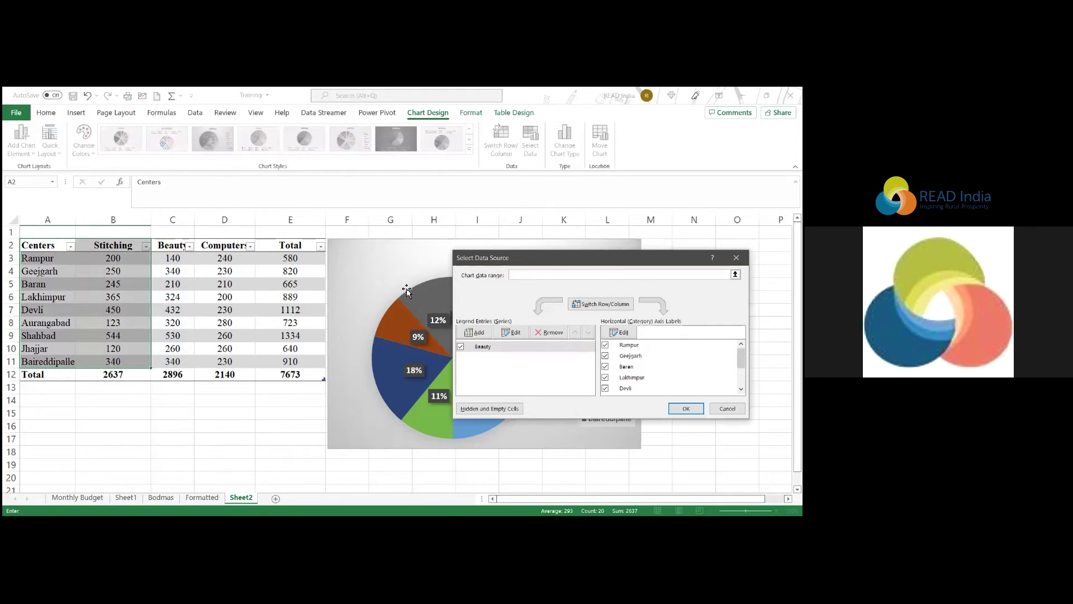
Set the chart data range to centre names A2:A11 and Total values E2:E11.
click(39, 246)
drag(38, 257, 38, 358)
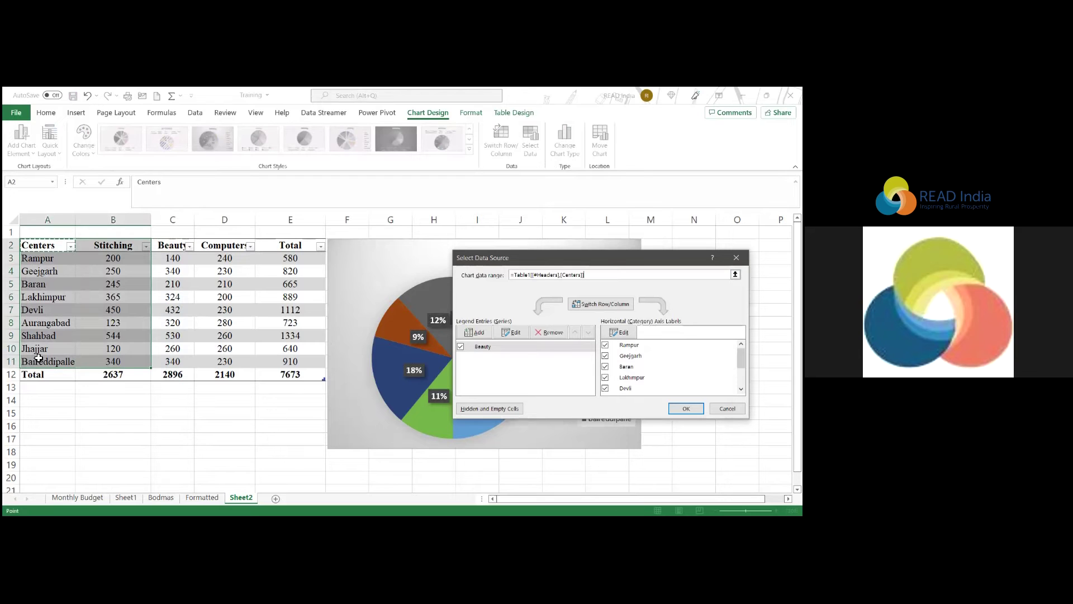
ctrl+click(290, 246)
drag(290, 251, 288, 360)
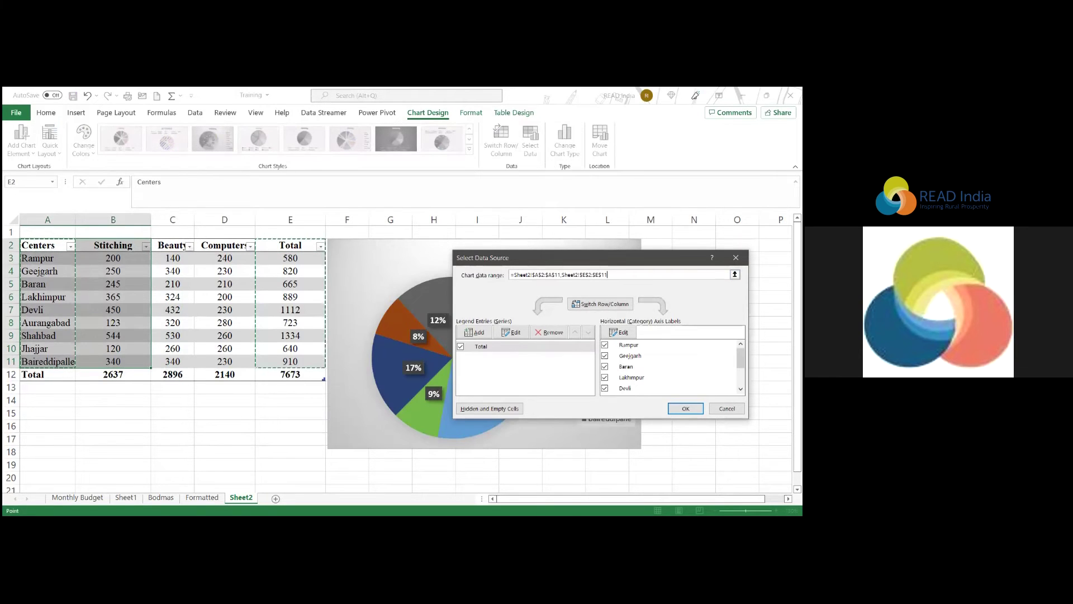
key(Return)
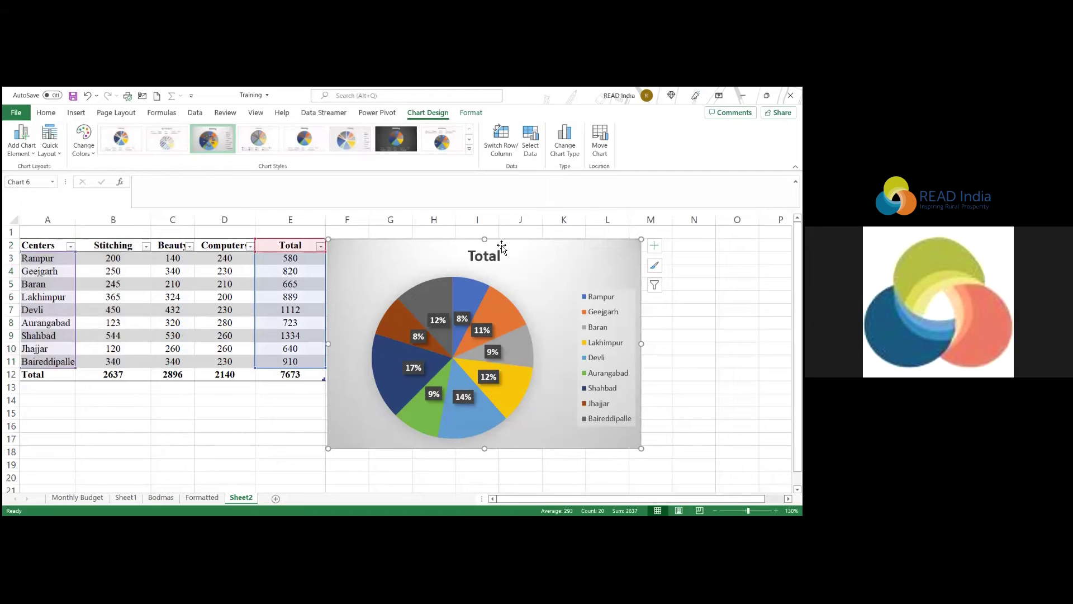
Uncheck Rampur in the category labels and confirm the Total pie without it.
click(530, 140)
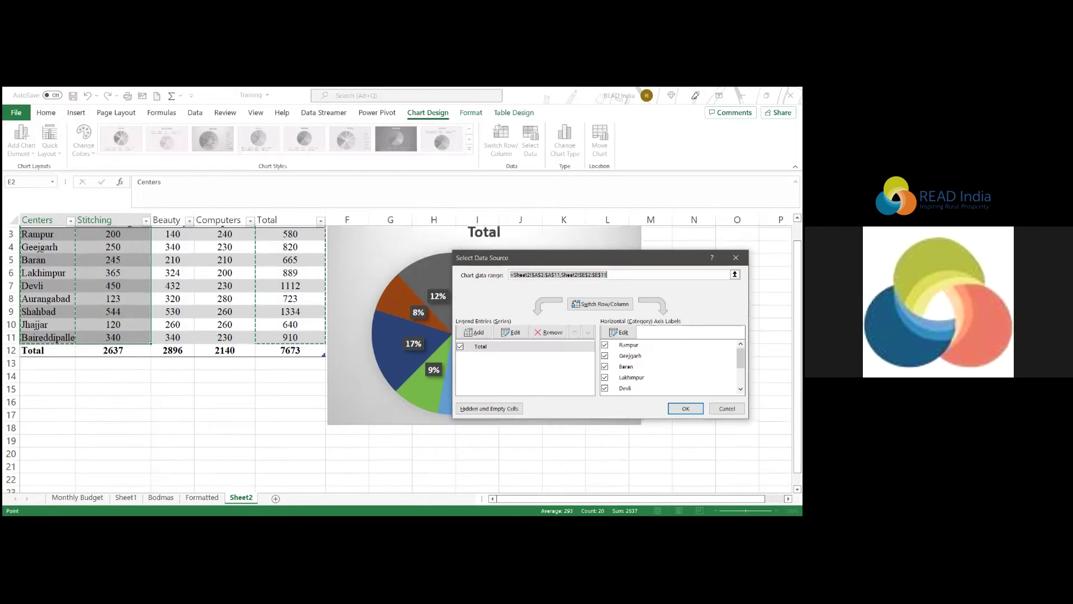
scroll(168, 335, down, 3)
scroll(168, 335, up, 3)
scroll(670, 366, down, 2)
scroll(671, 367, up, 2)
click(628, 345)
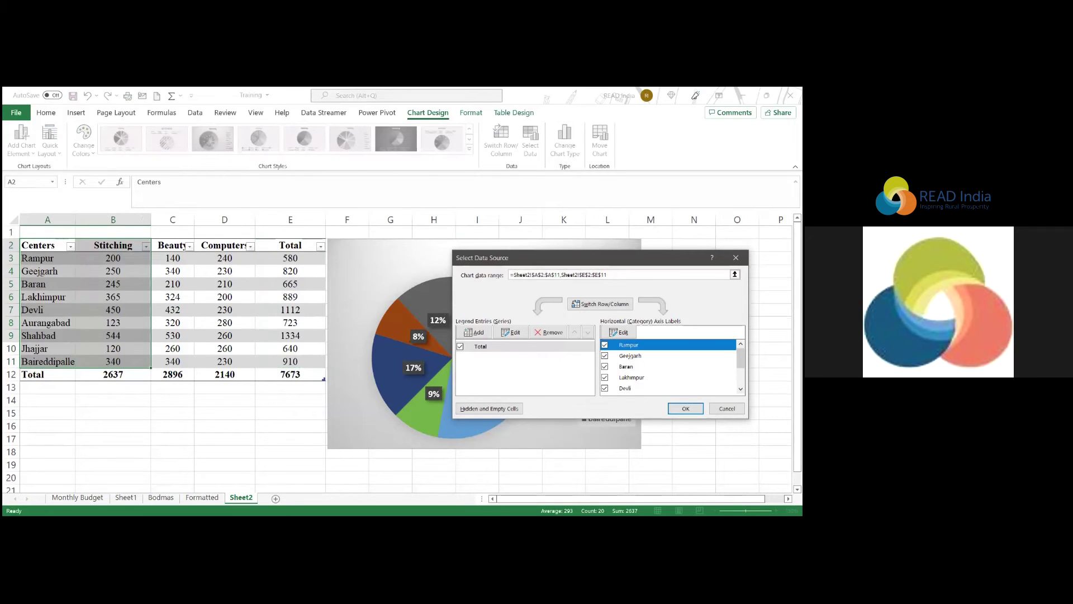
click(605, 344)
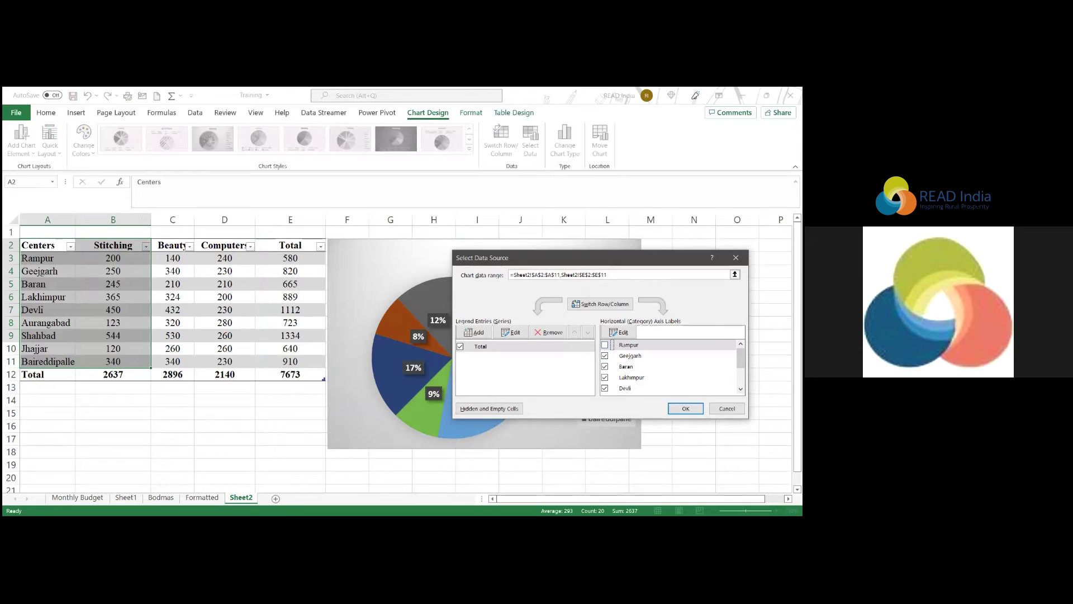
click(685, 409)
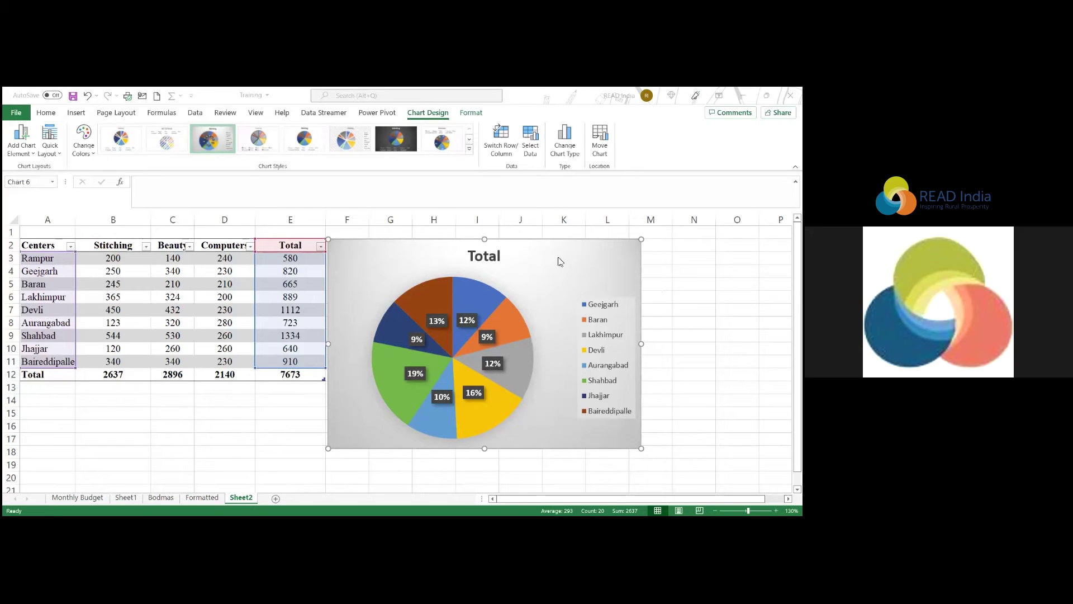
click(530, 255)
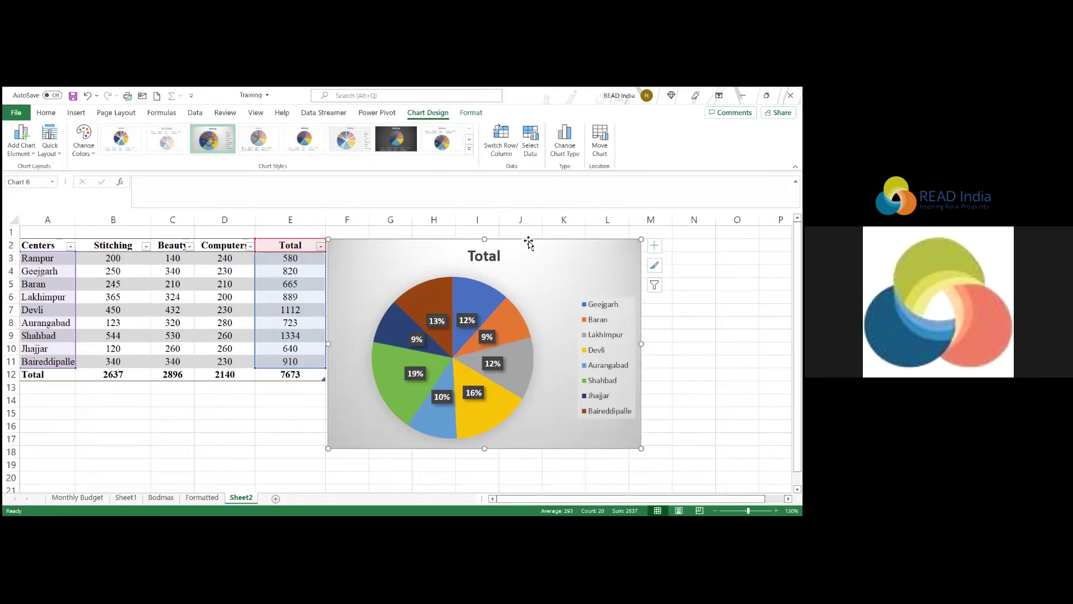
Chart header row A2:D2 with Rampur's row A3:D3, switching rows and columns.
click(529, 144)
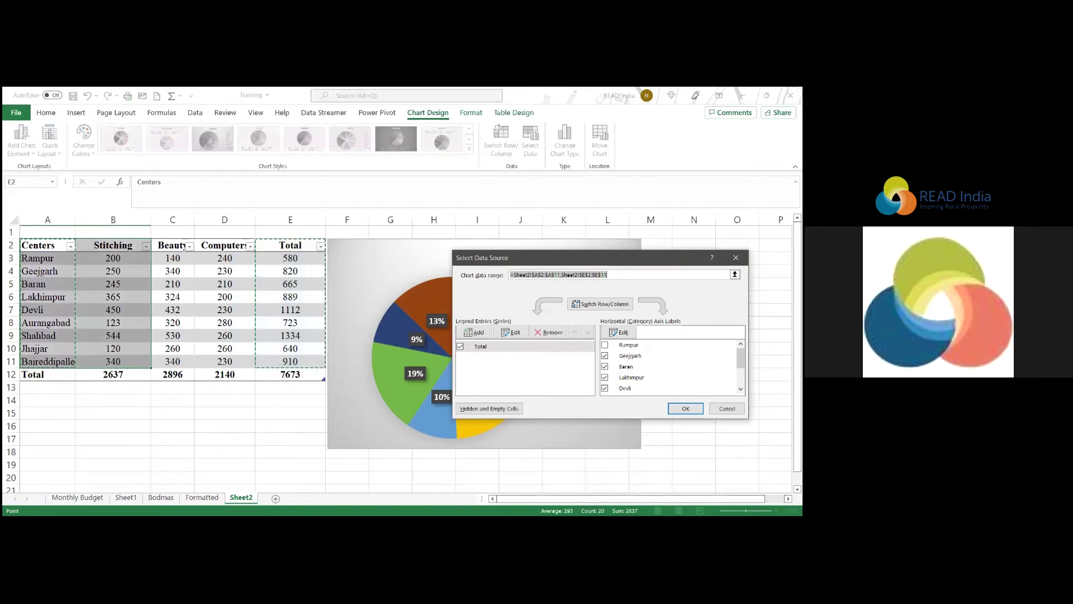
key(Delete)
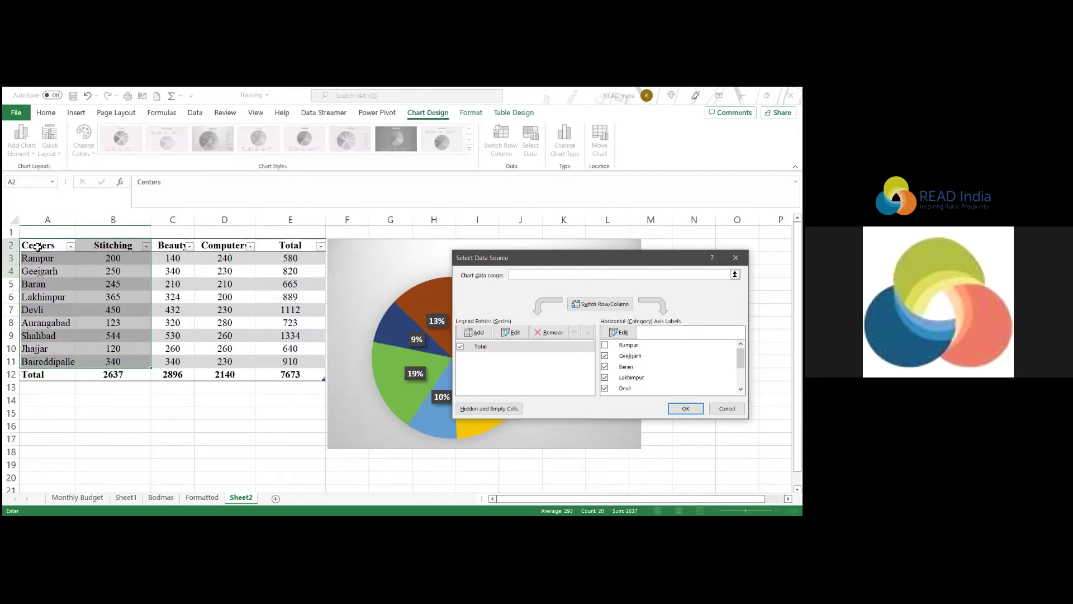
drag(37, 246, 228, 245)
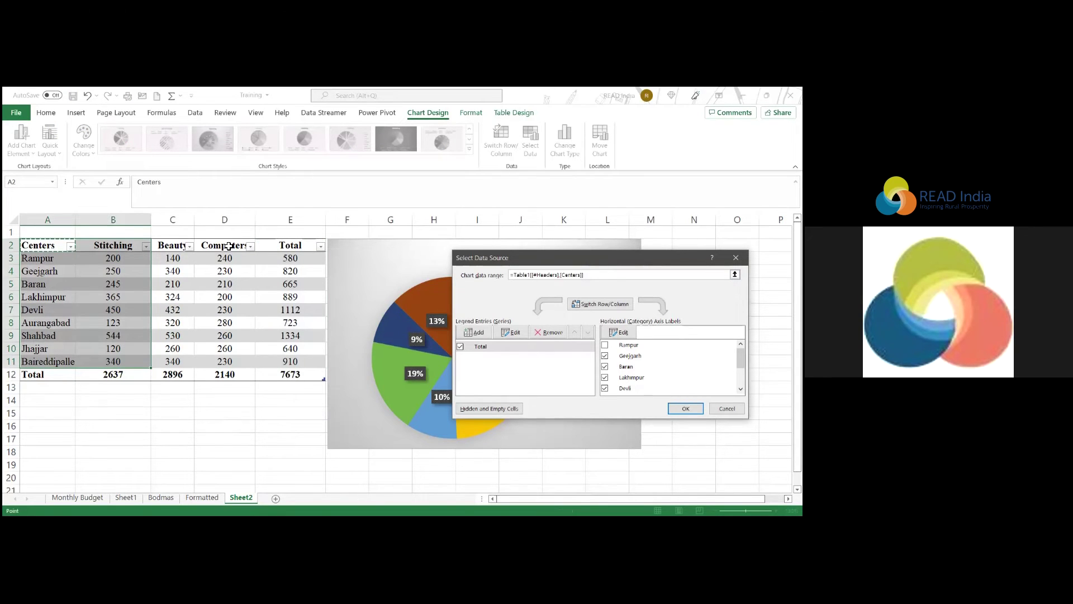
ctrl+click(72, 262)
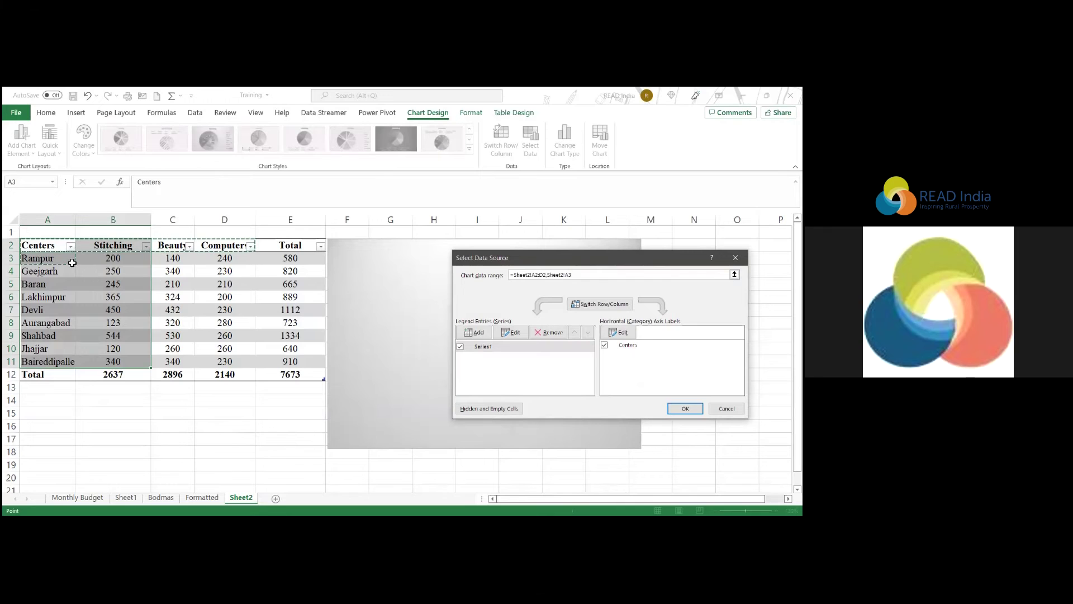
drag(72, 263, 234, 264)
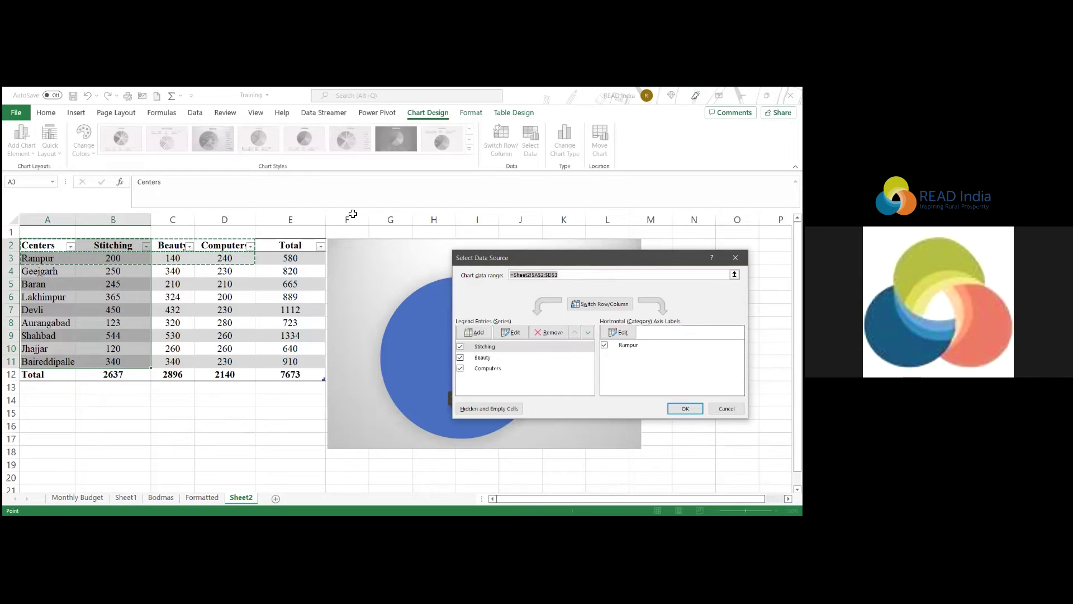
key(Return)
click(490, 144)
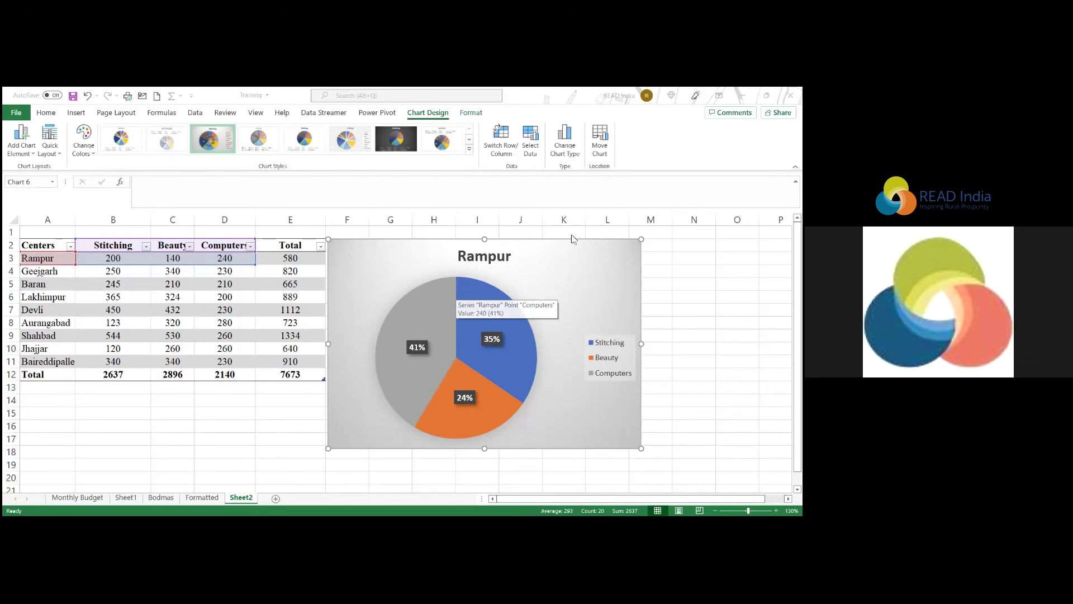
Reopen the Rampur chart's data source, then cancel without changes and return to the table.
click(548, 270)
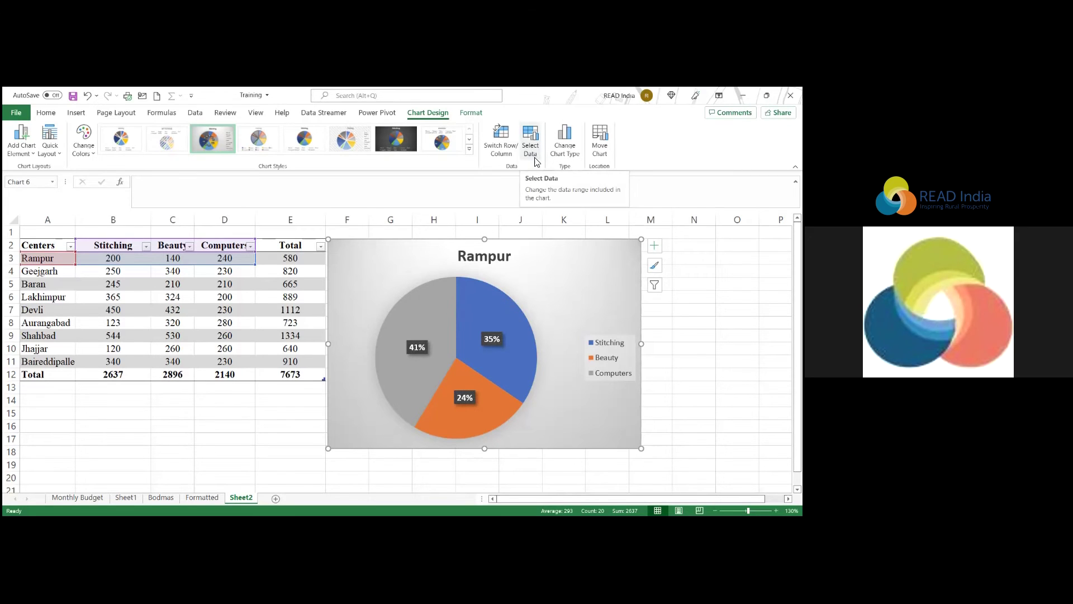
click(534, 162)
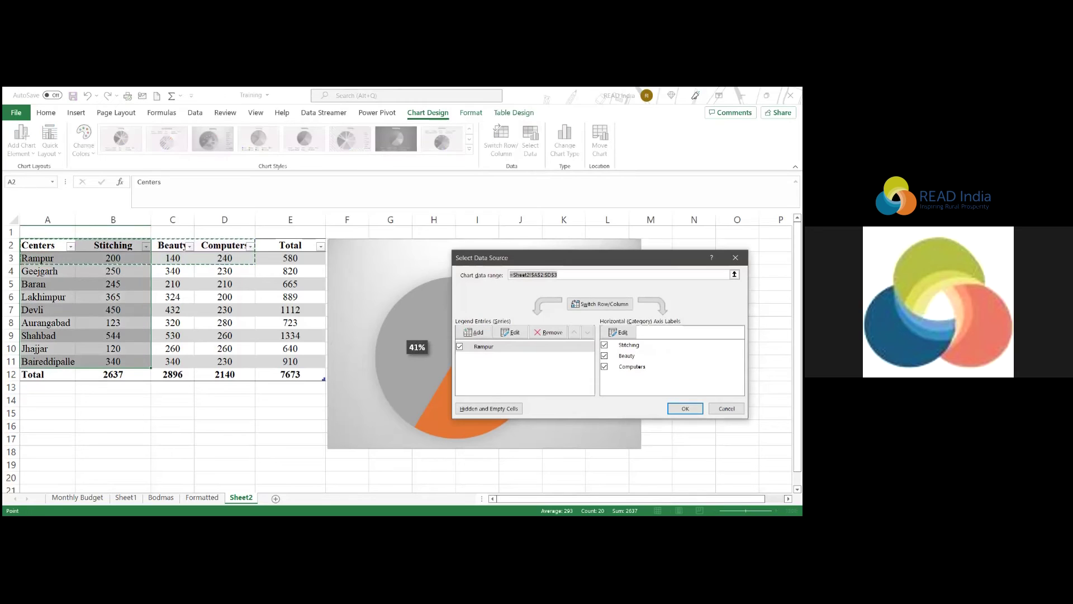
click(631, 366)
click(726, 409)
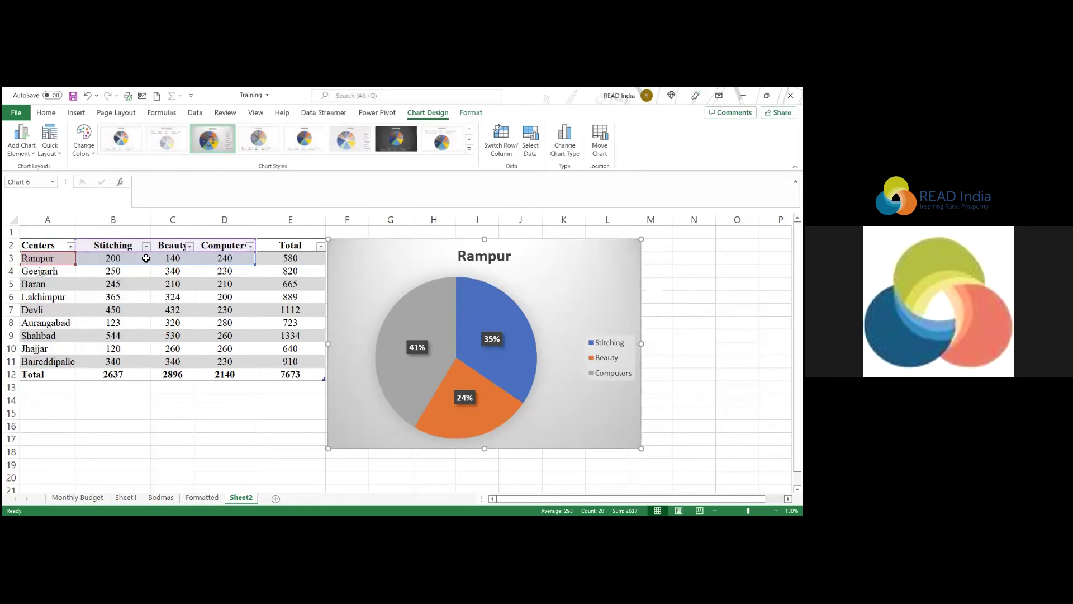
click(136, 258)
click(131, 292)
click(114, 344)
click(115, 323)
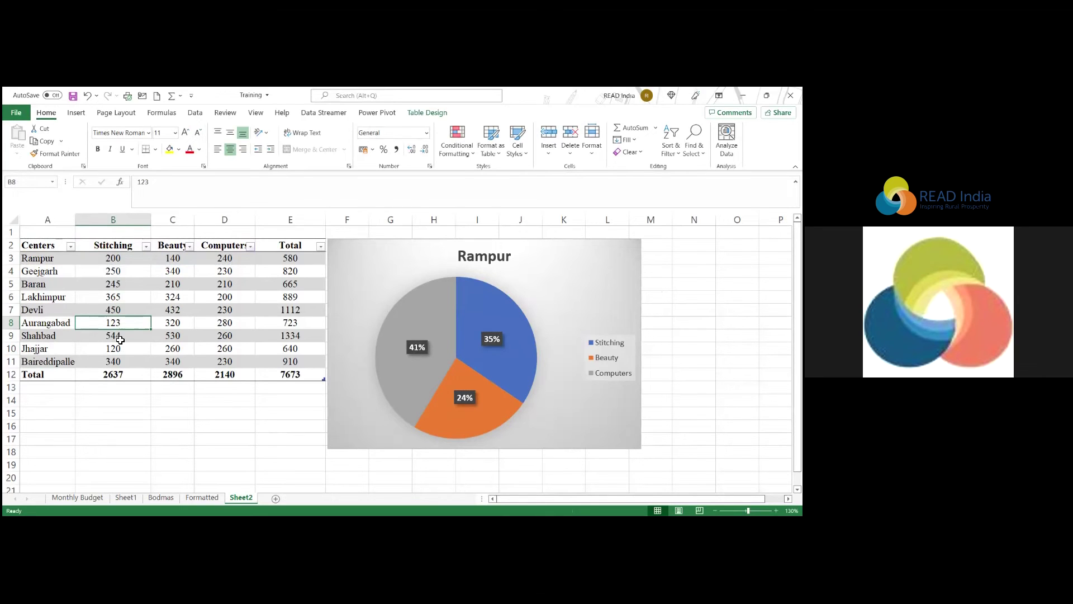
text(350)
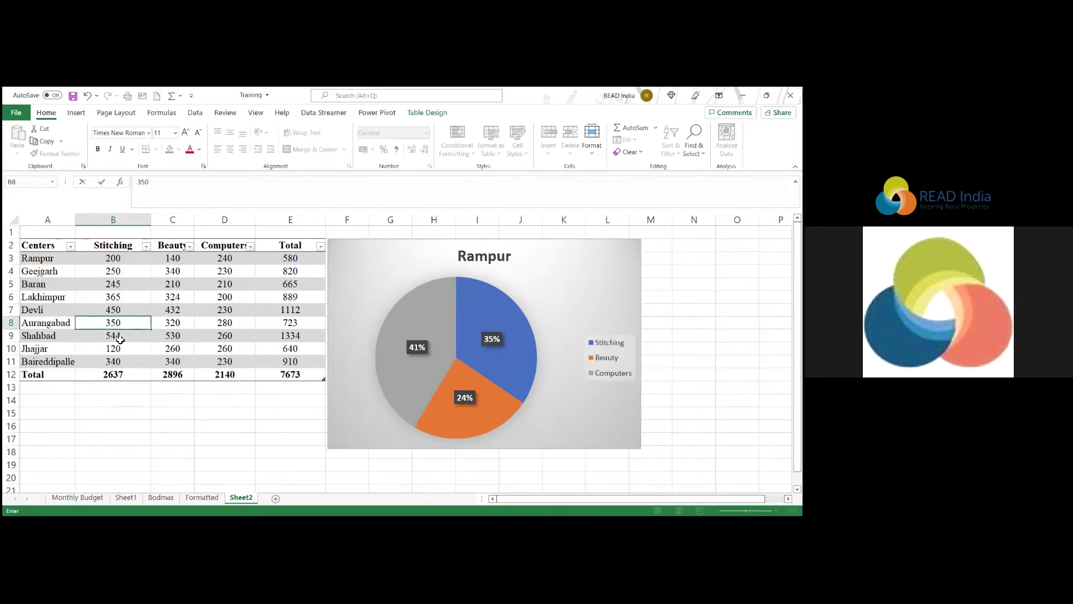
key(Tab)
text(150)
key(Tab)
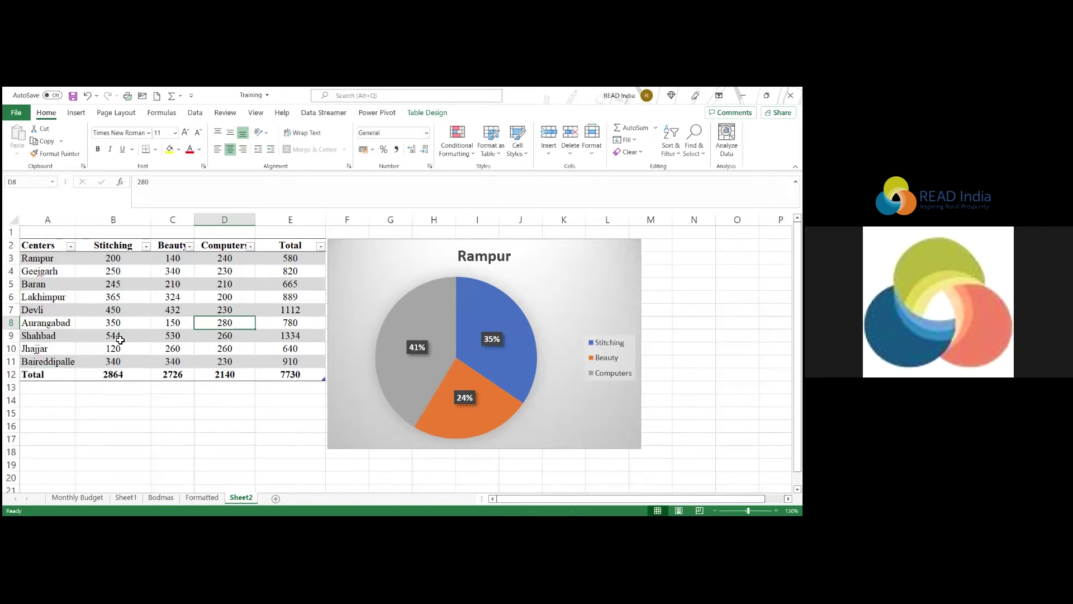
text(450)
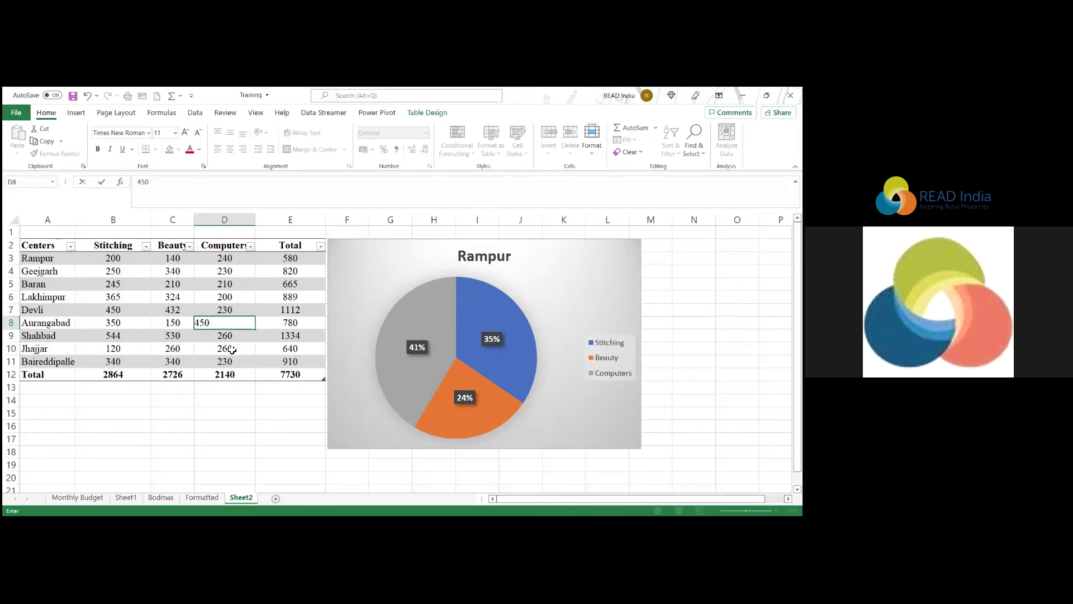
click(232, 349)
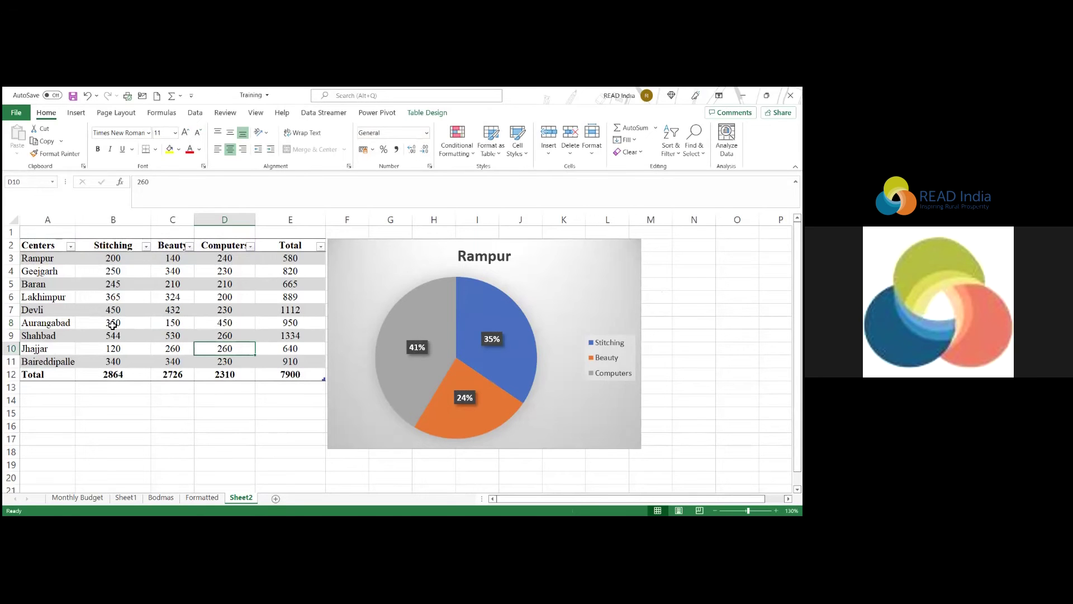
drag(112, 325, 225, 323)
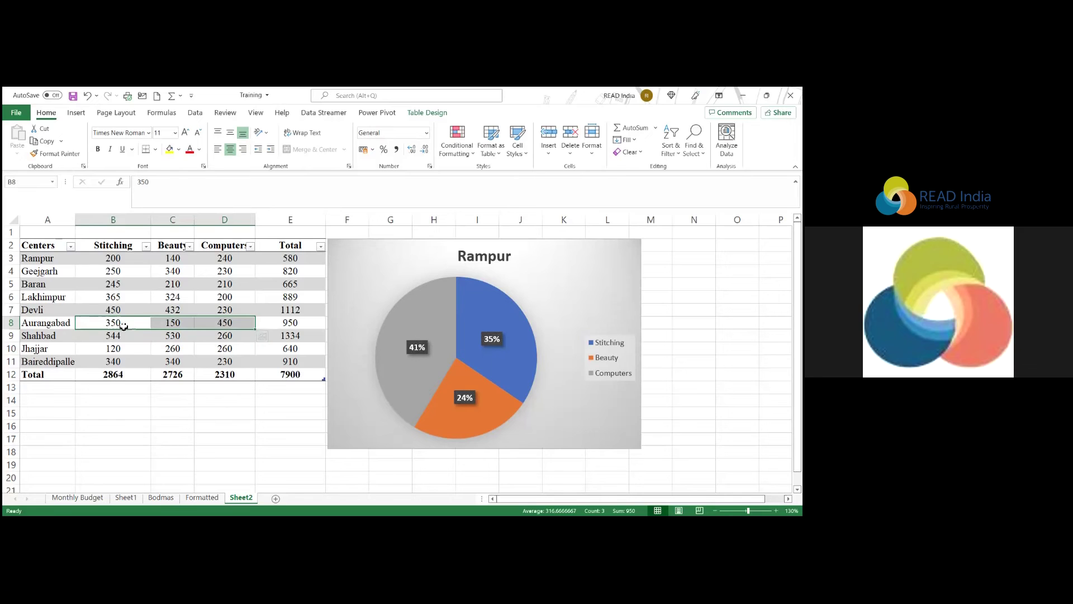
Point the pie chart's data range at Aurangabad's row A8:D8.
click(569, 286)
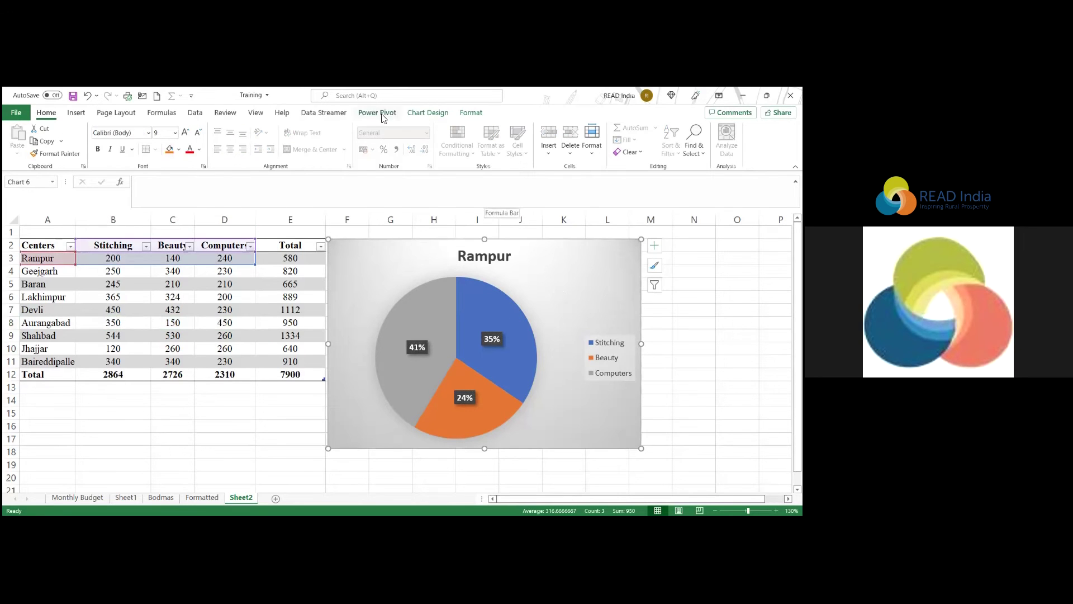
click(428, 113)
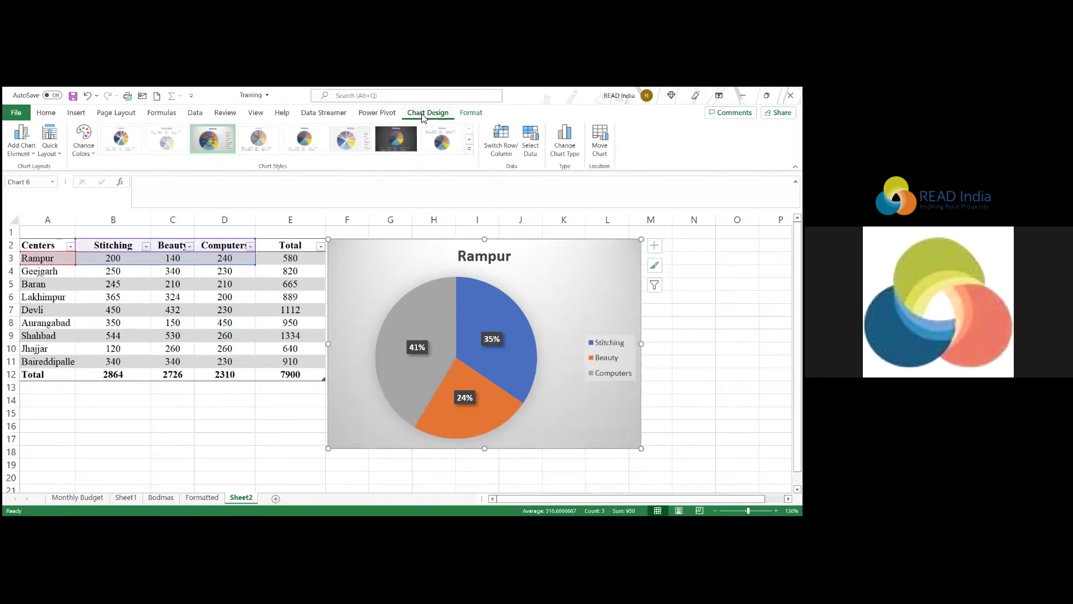
click(532, 151)
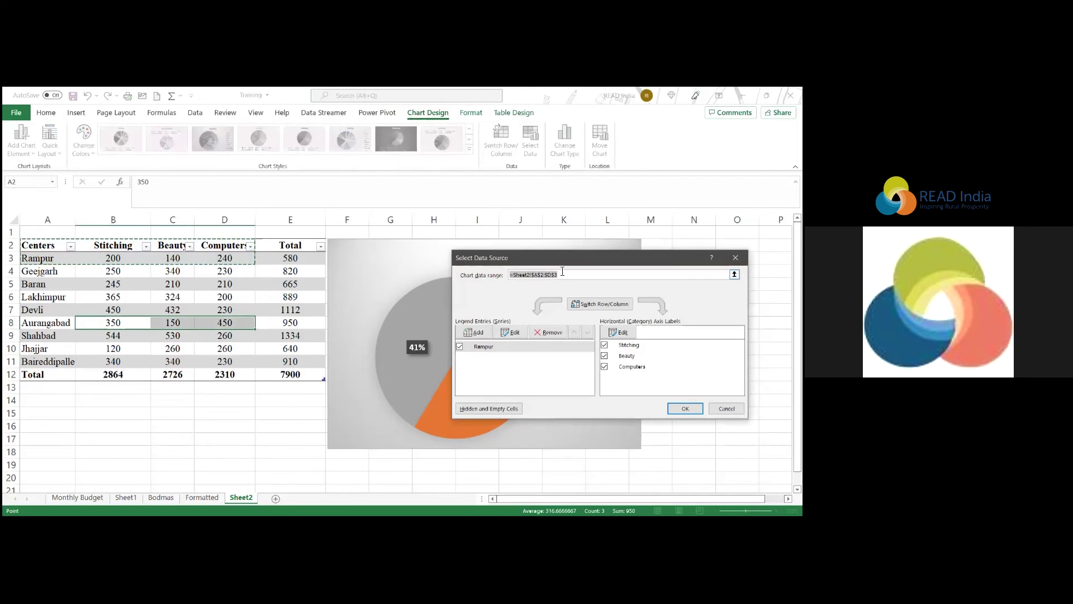
key(BackSpace)
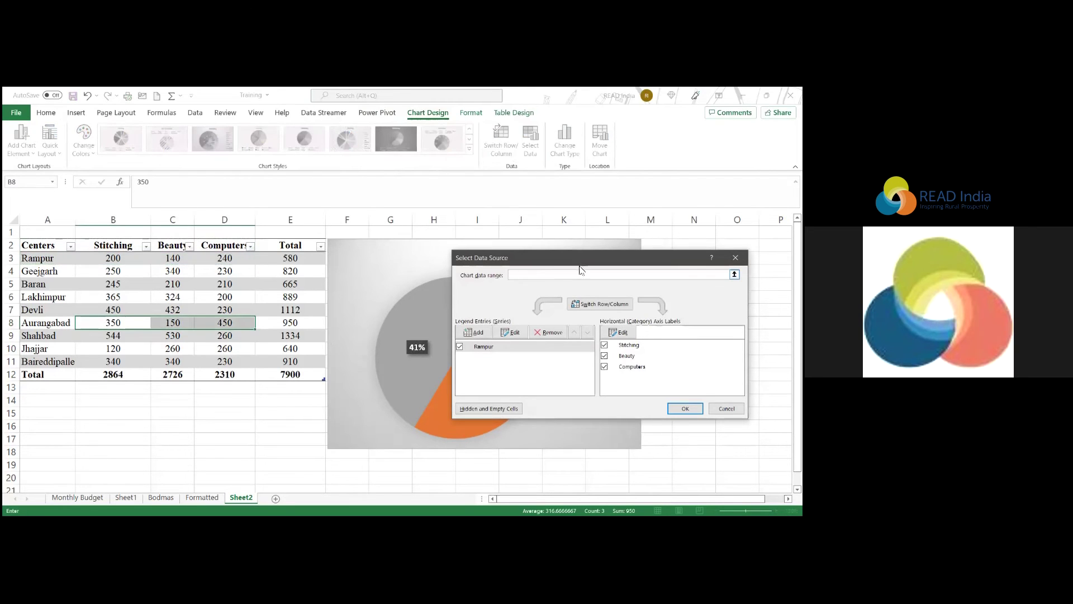
click(45, 245)
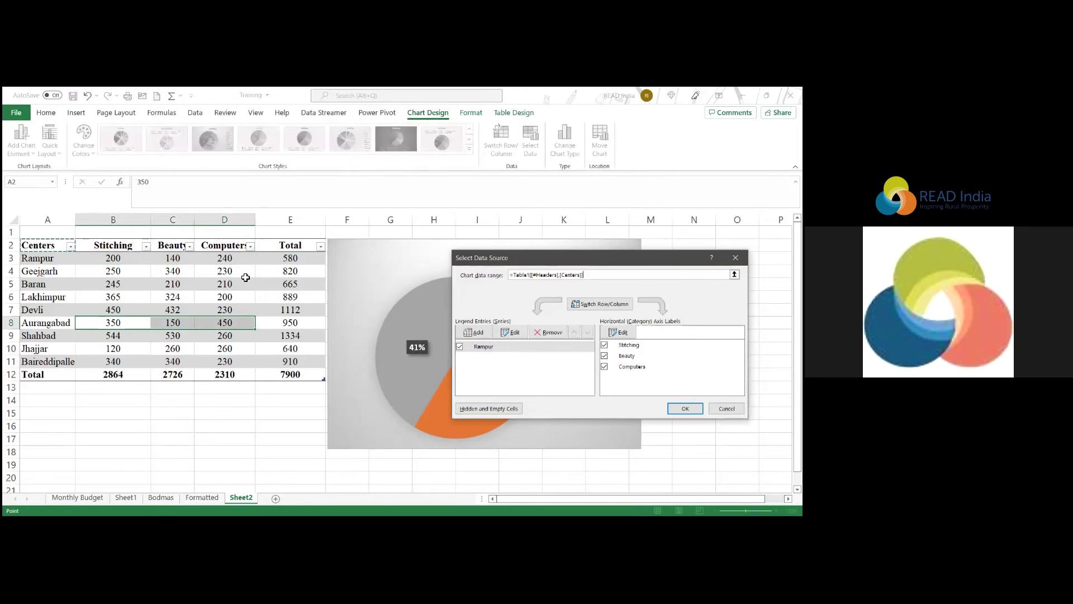
shift+click(229, 251)
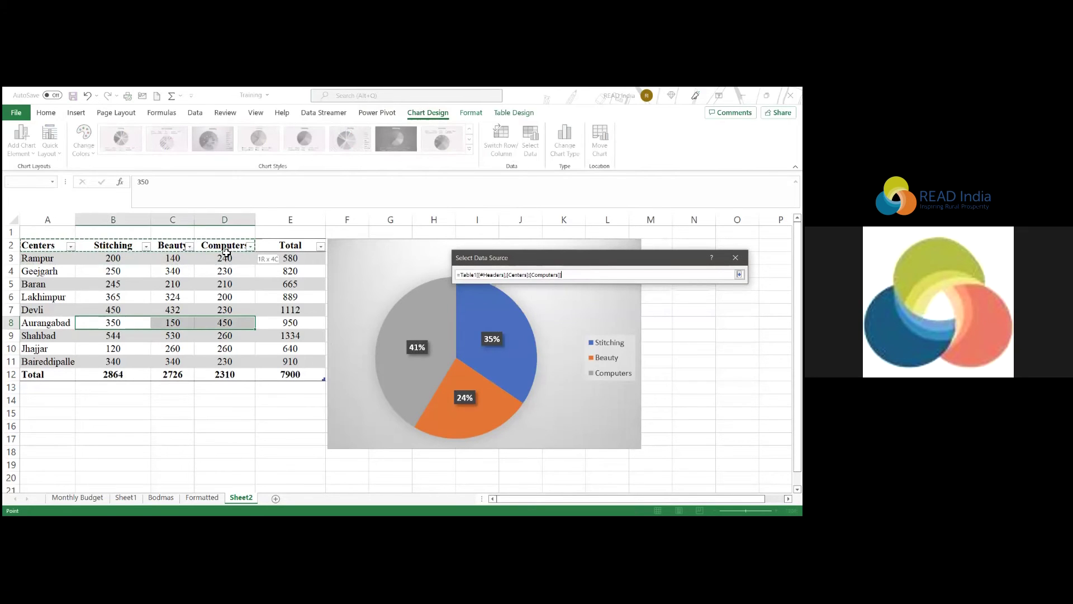
click(34, 327)
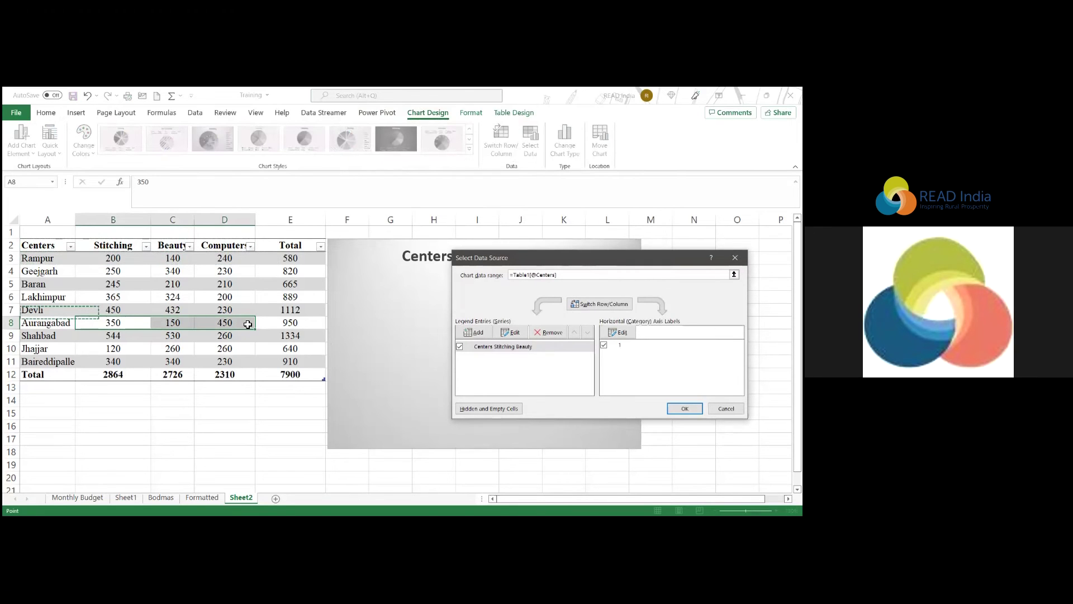
shift+click(248, 324)
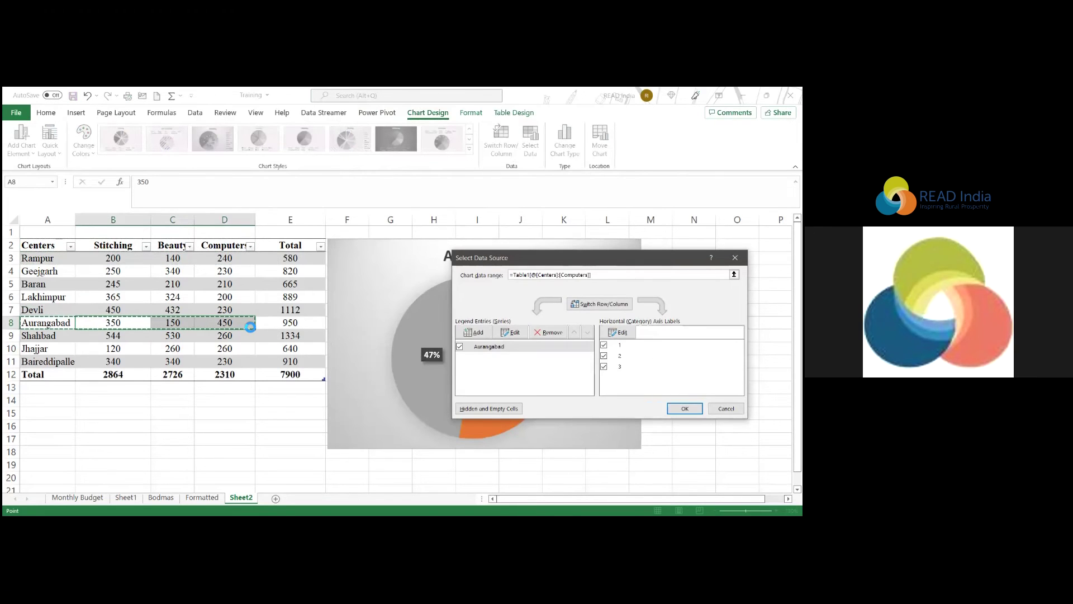
key(Return)
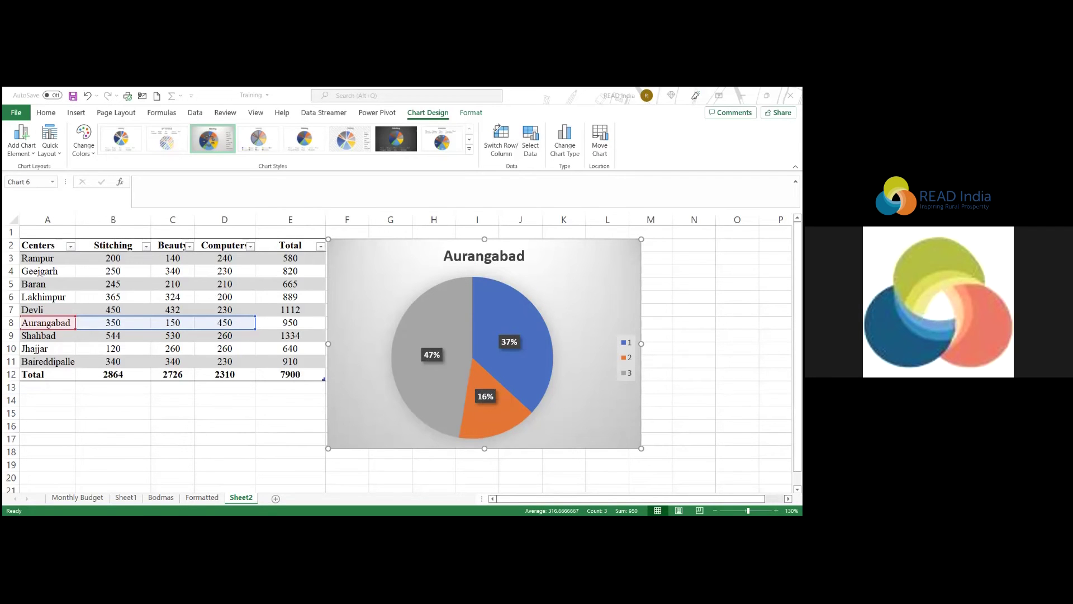
click(210, 500)
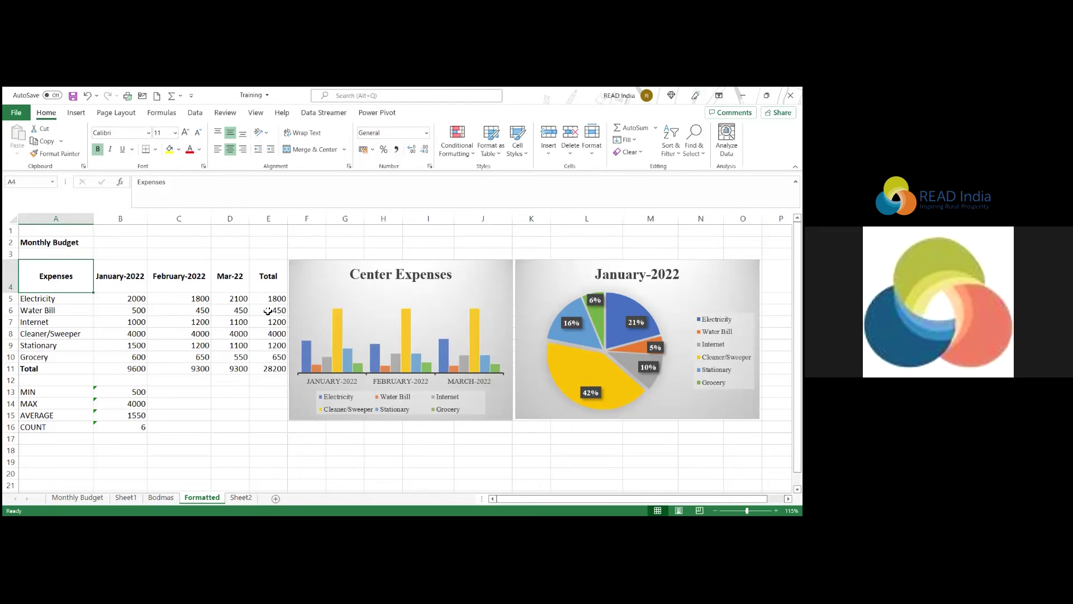
click(241, 497)
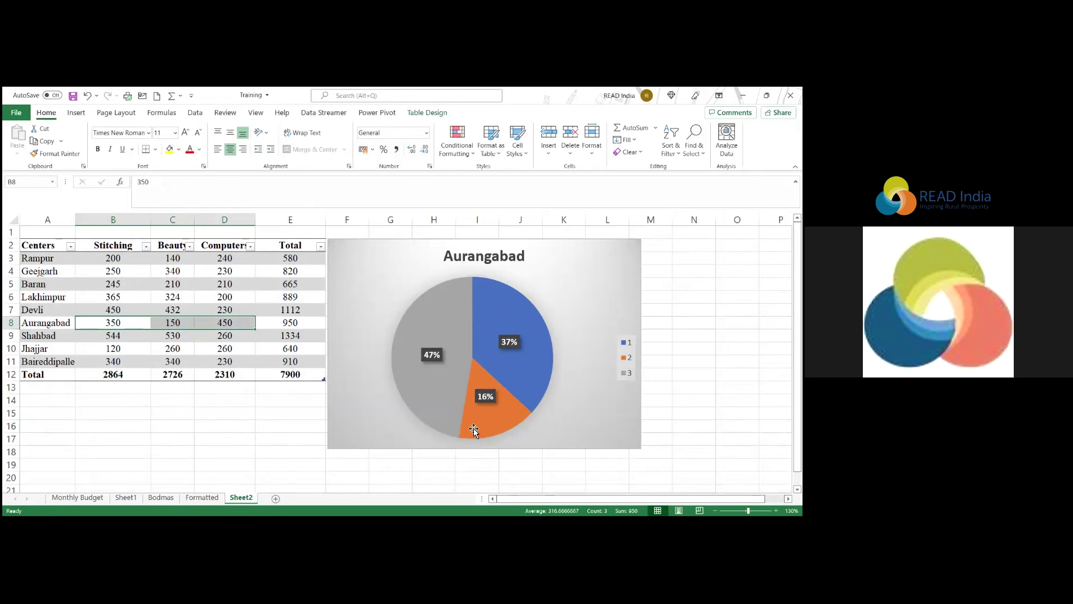
Move the Aurangabad pie chart over columns L–P, shrink it, and open Select Data.
click(580, 298)
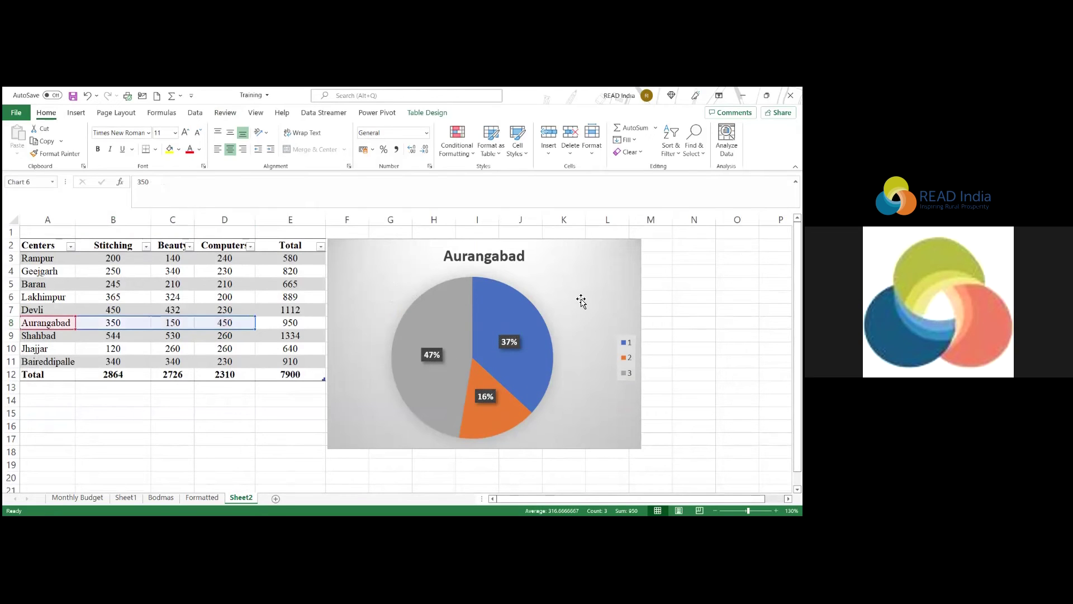
click(45, 260)
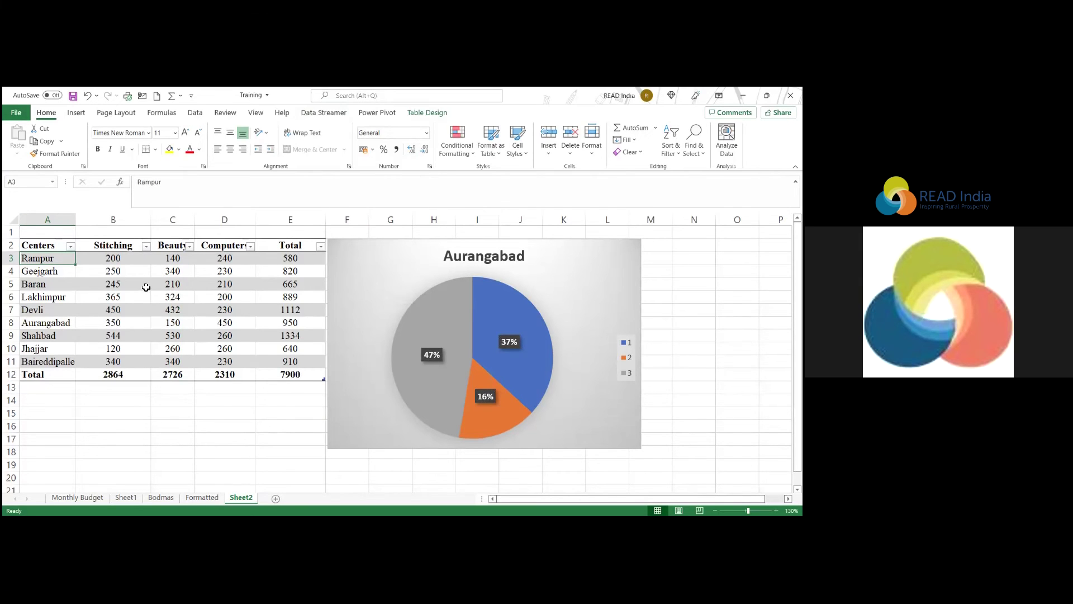
click(139, 322)
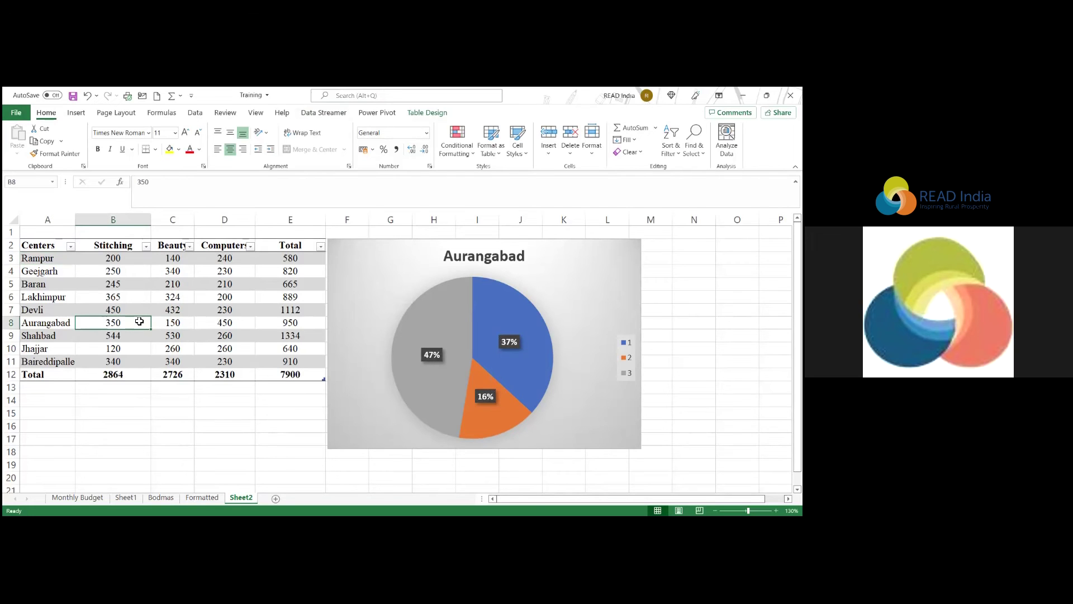
click(371, 266)
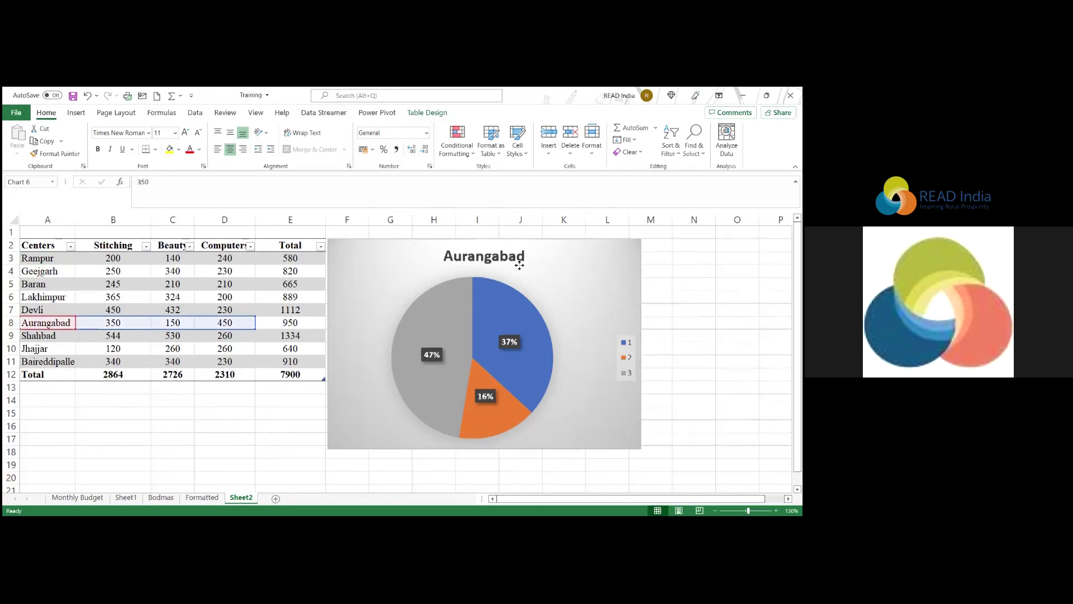
drag(520, 265, 668, 253)
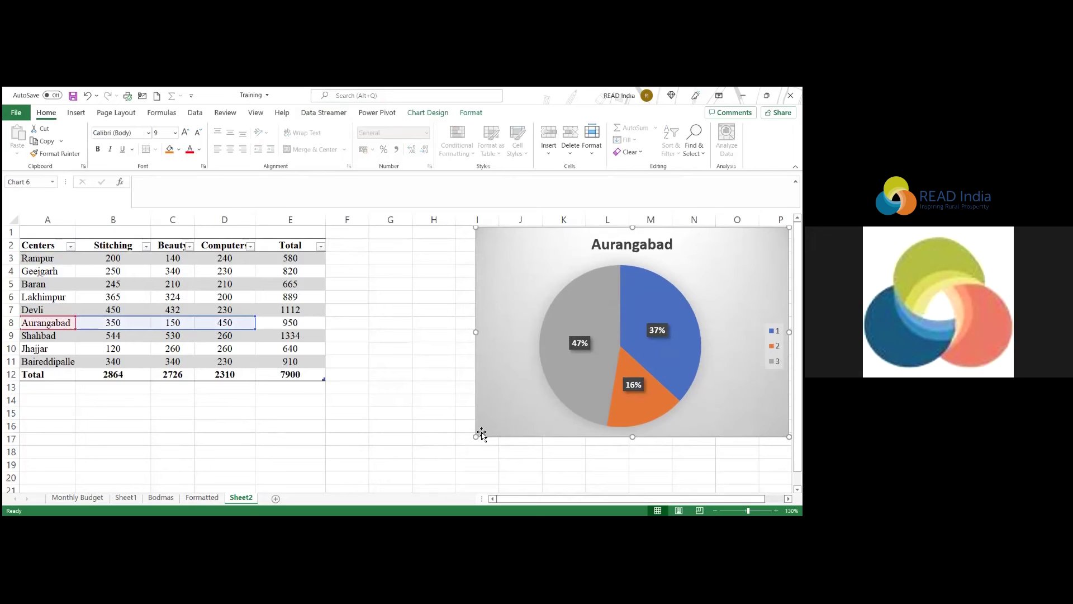
drag(476, 437, 584, 399)
drag(686, 313, 692, 314)
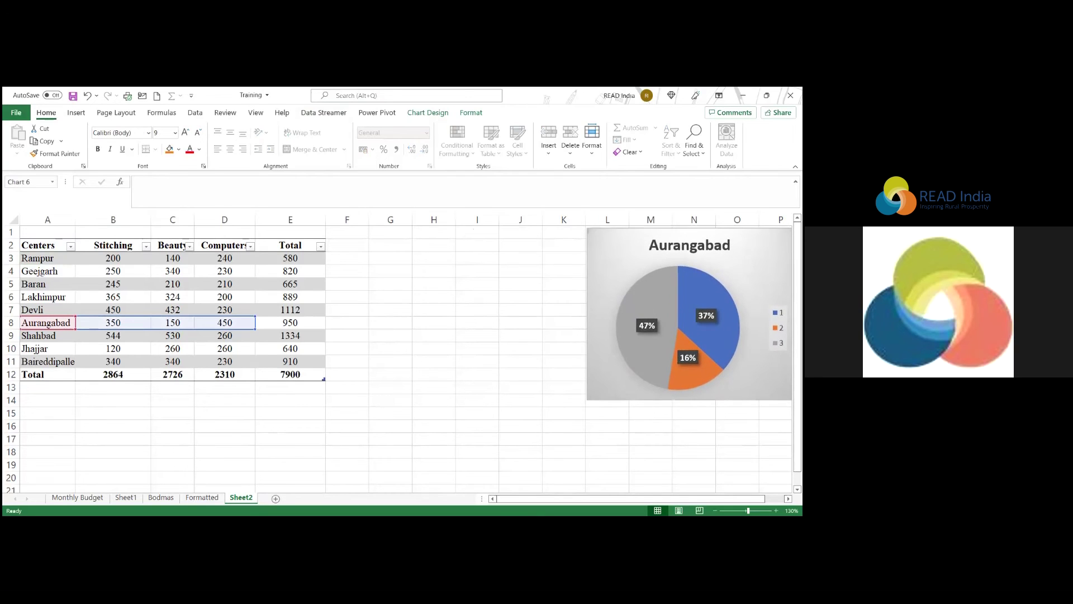
drag(691, 314, 689, 312)
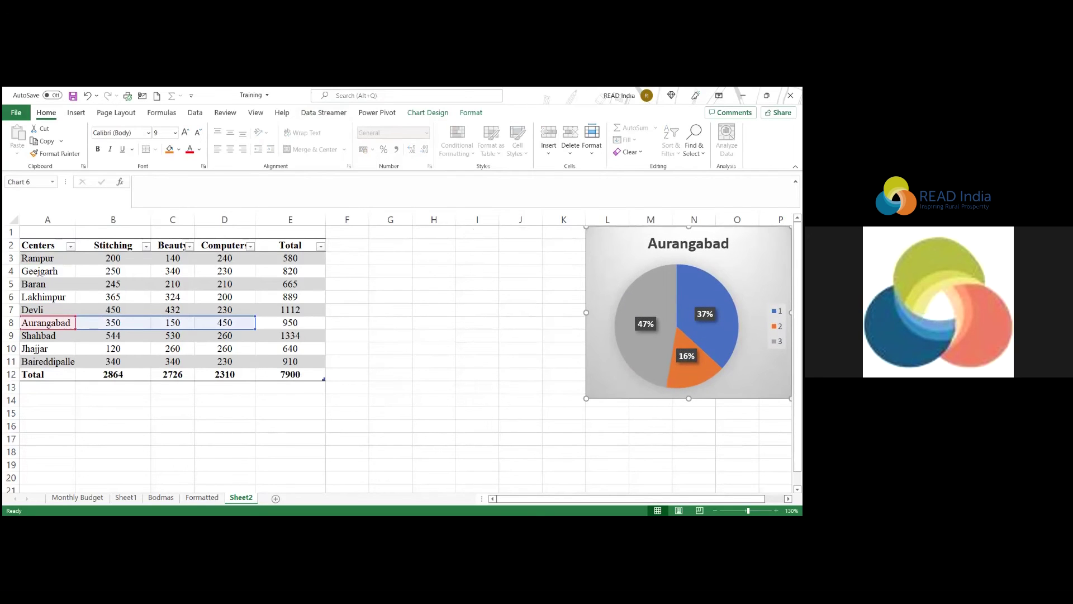
click(431, 113)
click(530, 156)
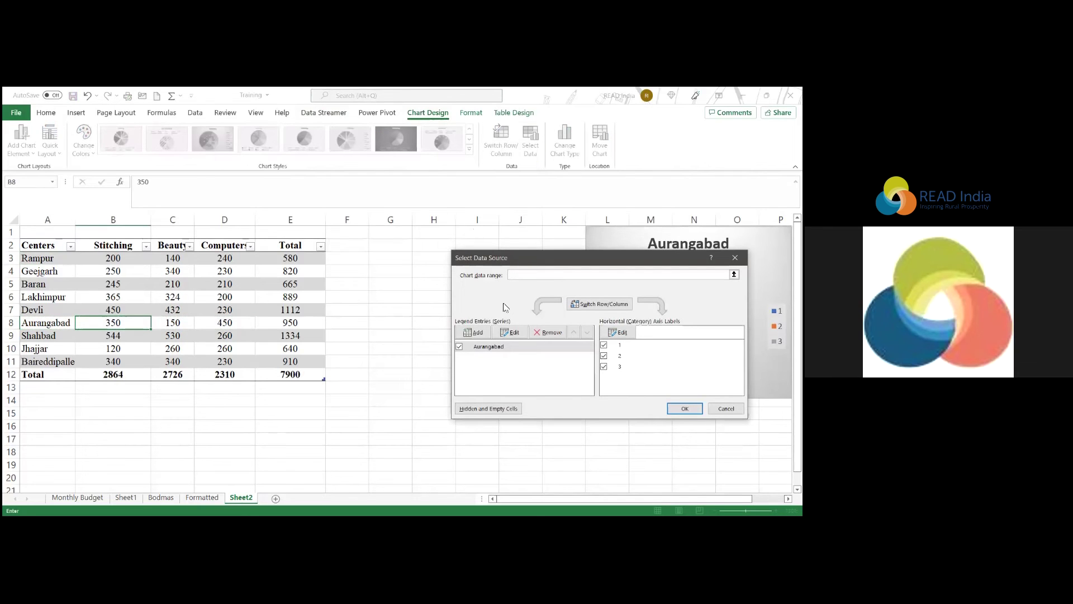
Remove the Aurangabad series and try rebuilding the chart range from the header row.
click(549, 332)
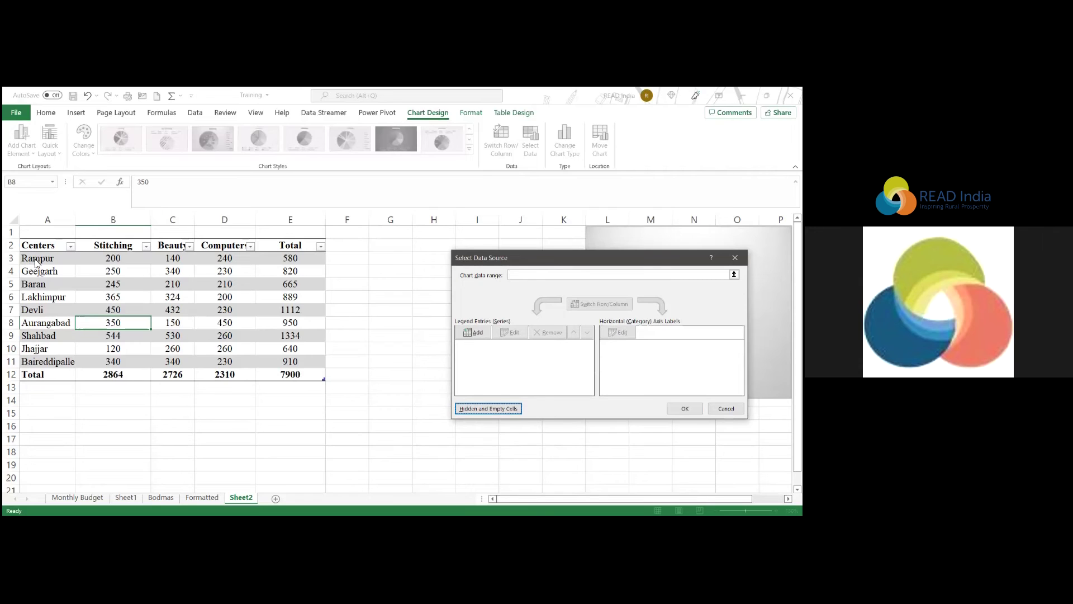
click(535, 276)
click(47, 246)
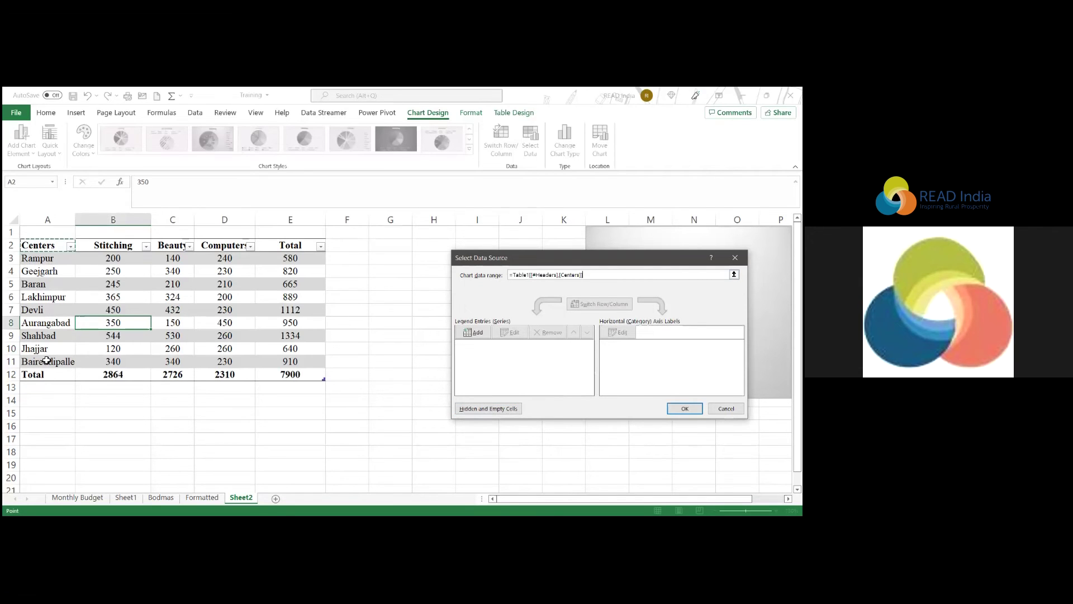
click(299, 247)
shift+click(314, 348)
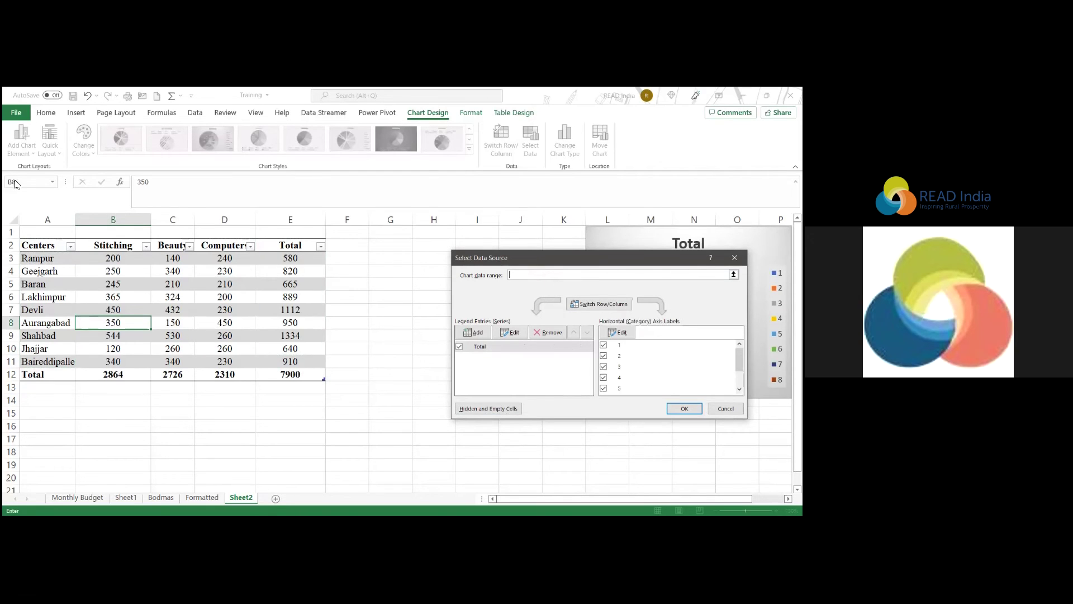
click(546, 333)
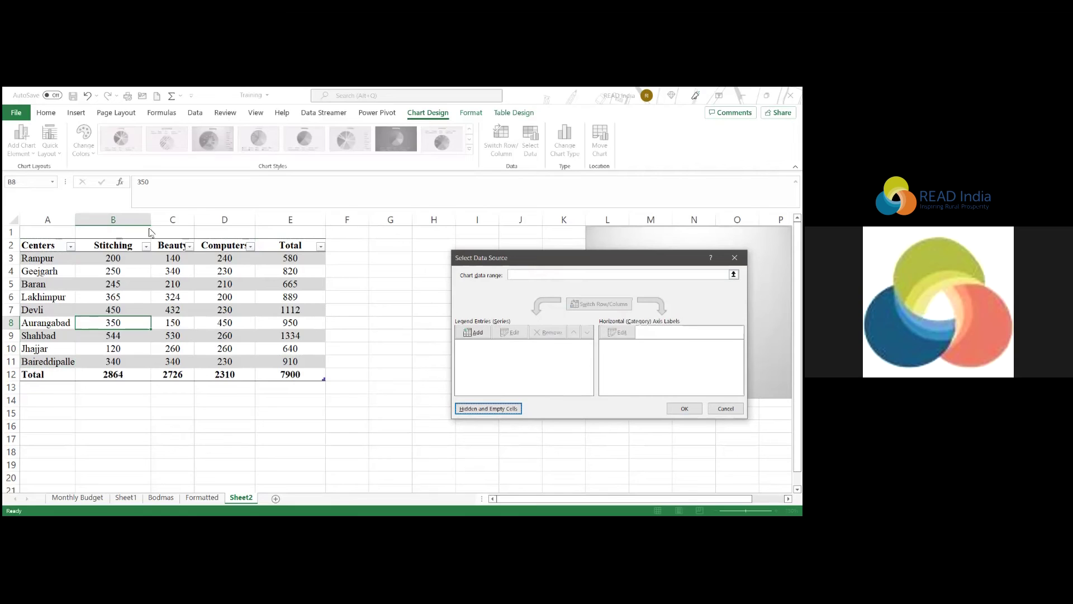
click(527, 275)
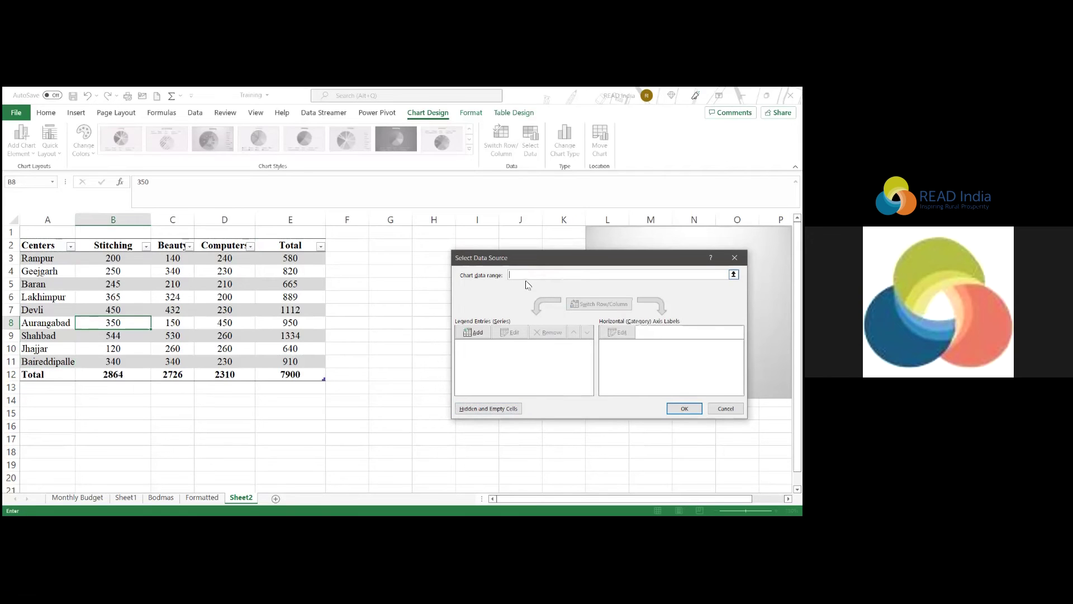
click(37, 247)
drag(38, 247, 248, 245)
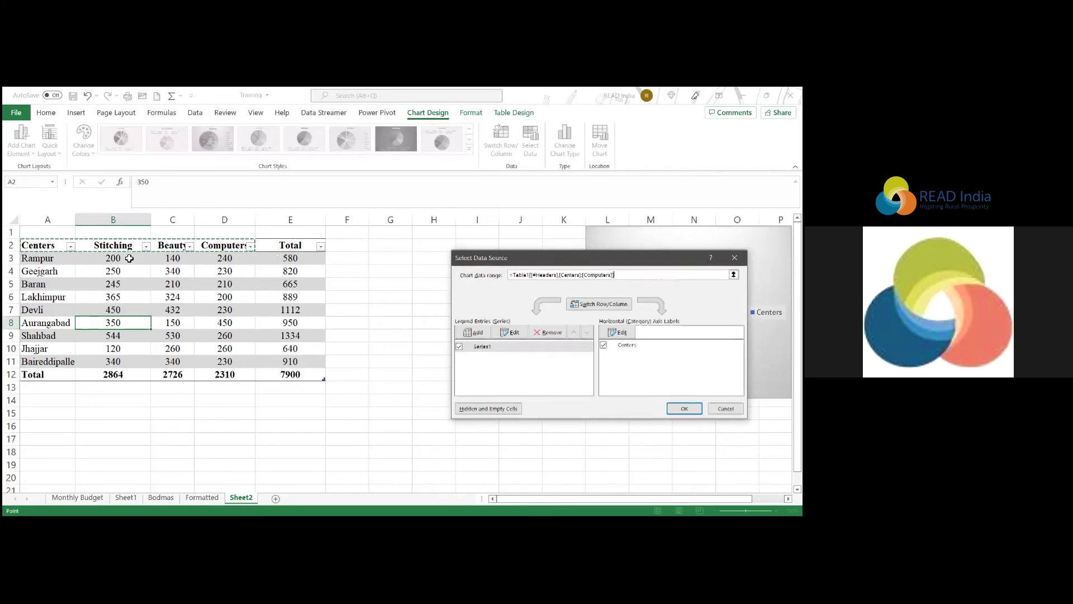
key(Return)
Clear all old series and set the chart data to centre names A2:A11 and Total E2:E11.
click(527, 148)
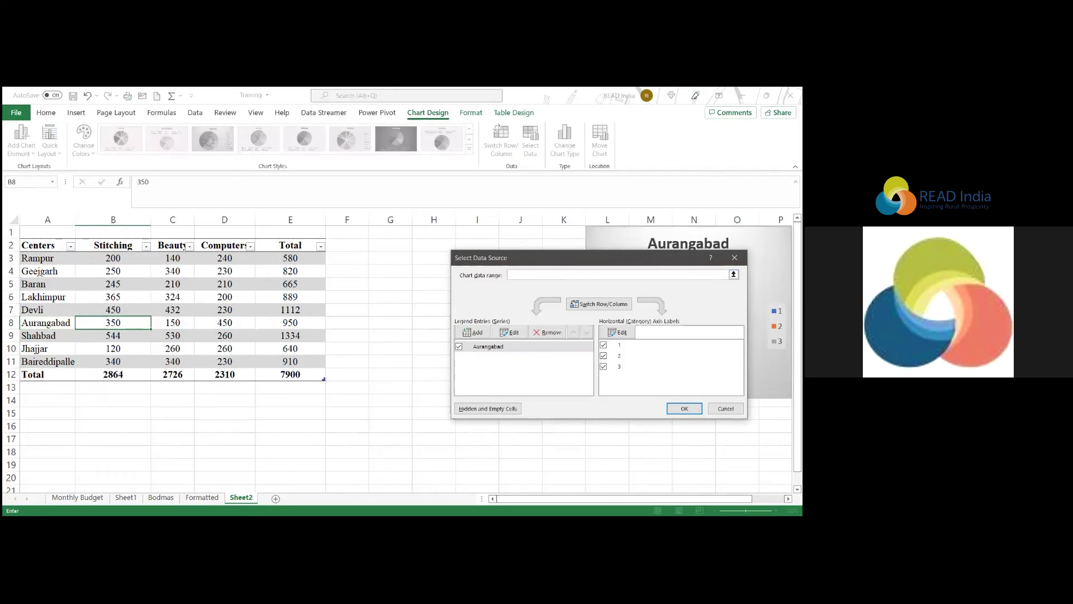
click(547, 332)
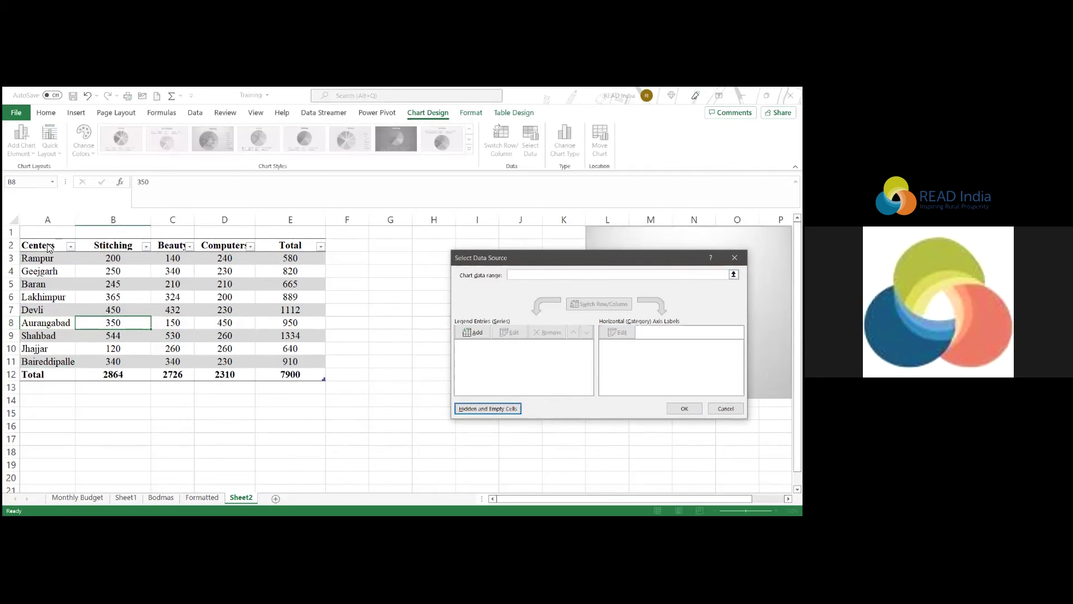
click(520, 274)
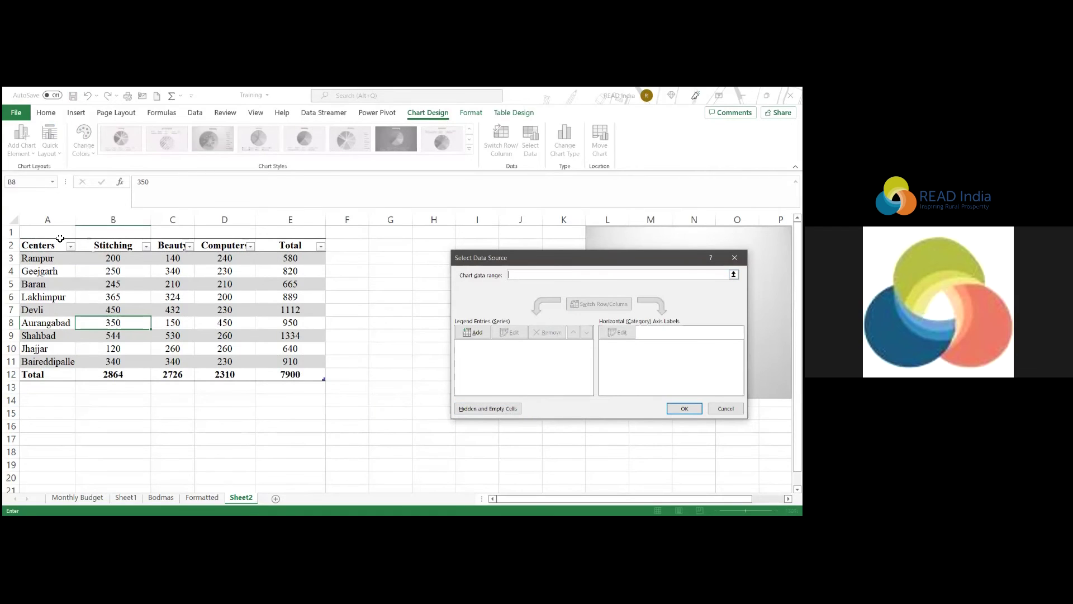
click(43, 244)
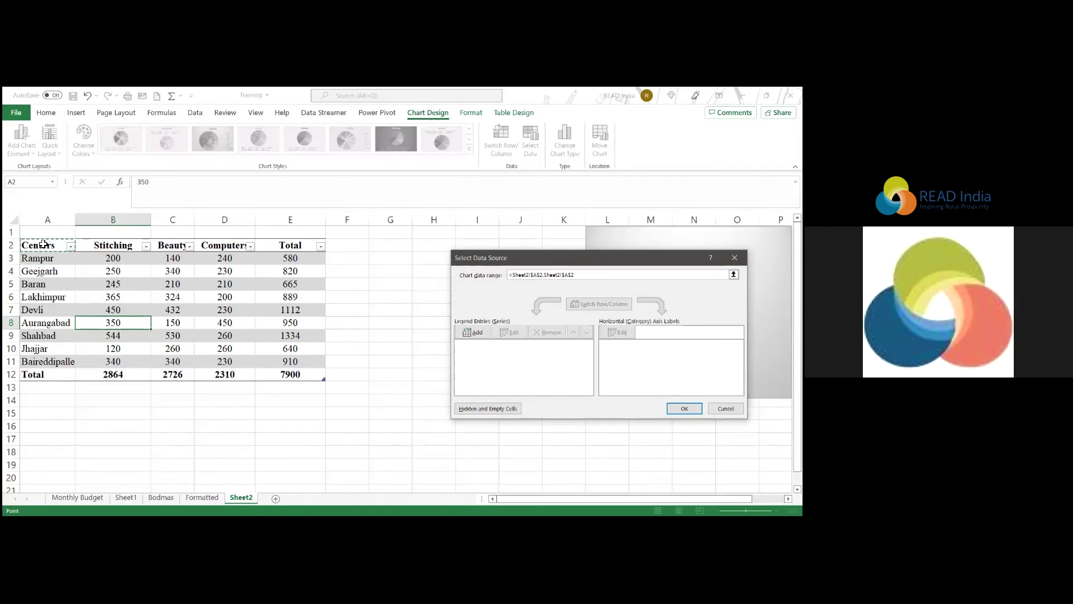
ctrl+click(42, 245)
text(:$A)
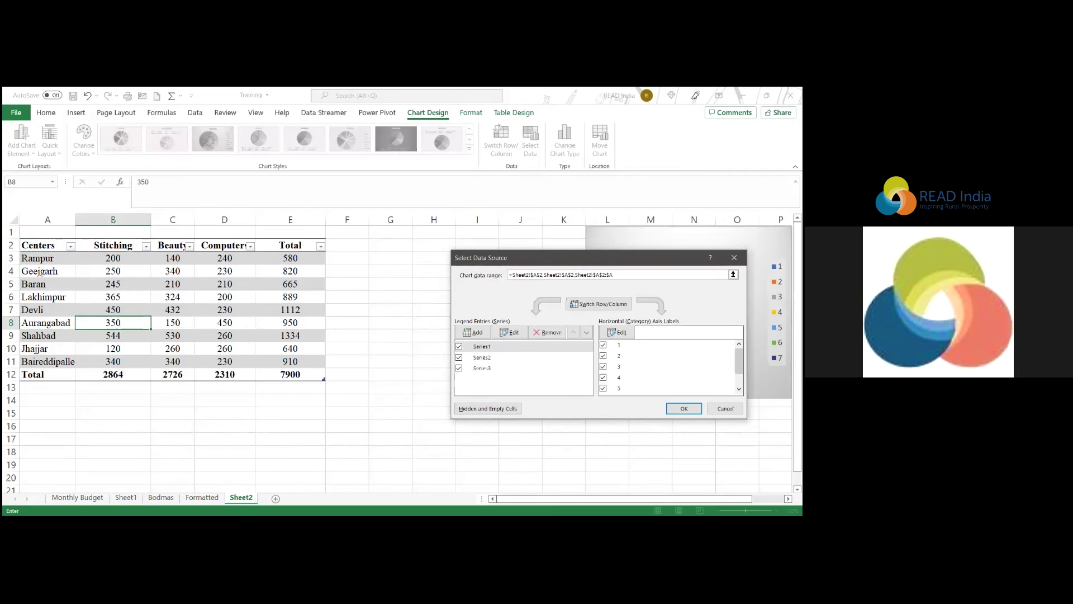
click(556, 332)
click(555, 332)
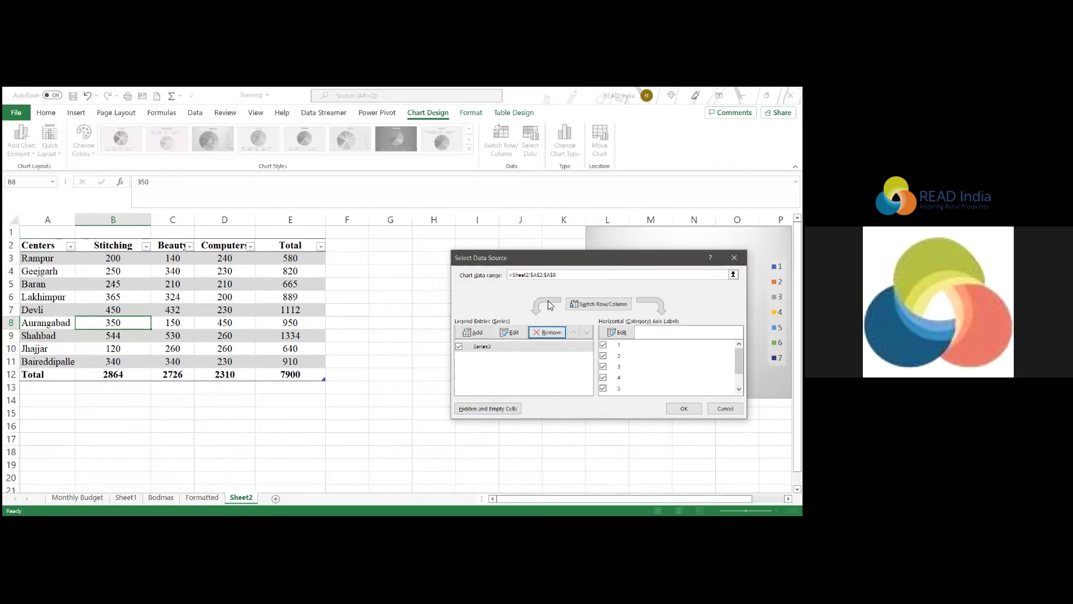
click(542, 333)
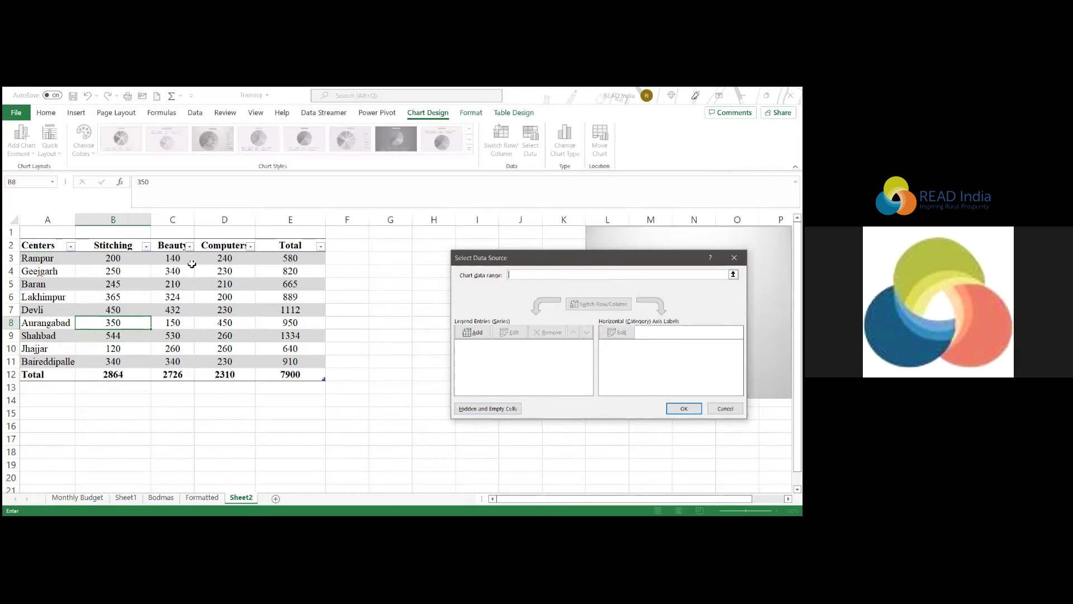
drag(52, 244, 45, 363)
ctrl+click(300, 246)
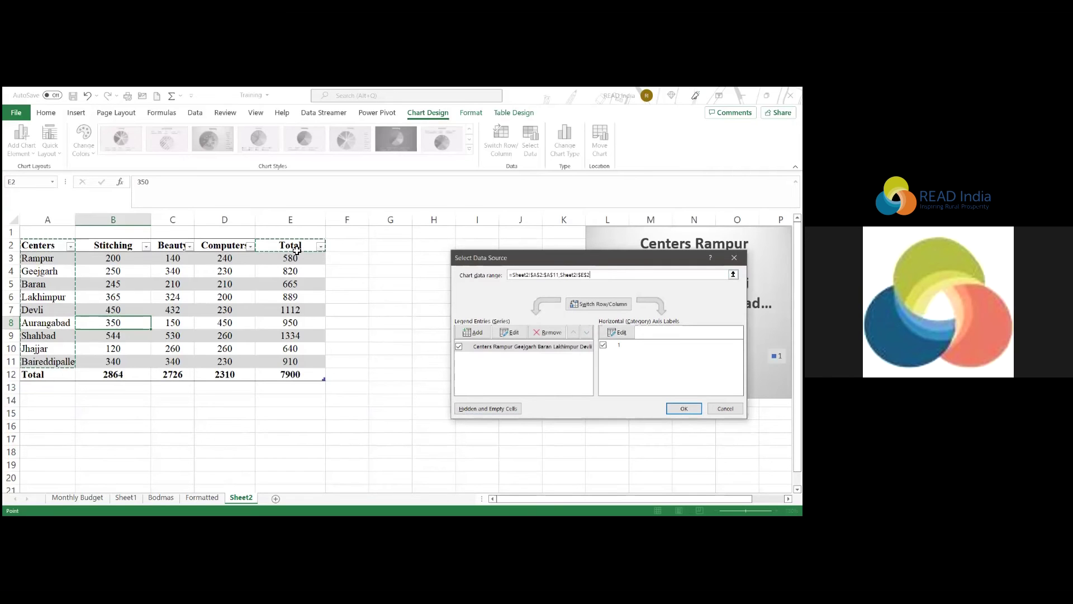
drag(300, 246, 291, 361)
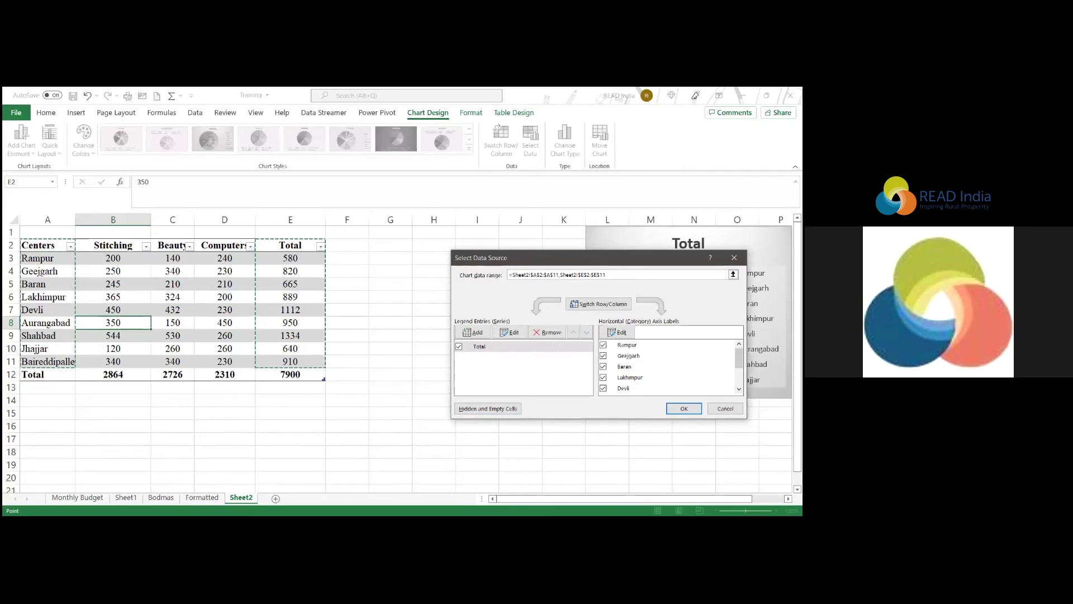
click(684, 408)
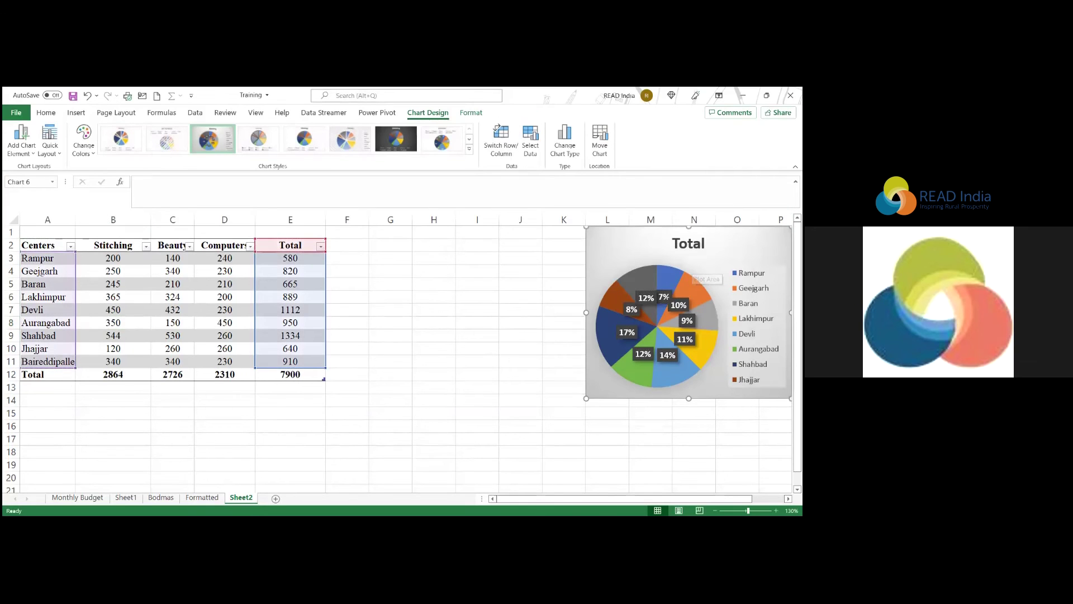
Delete the Total title and enlarge the pie chart beside the table so all nine centres show.
drag(586, 398, 566, 413)
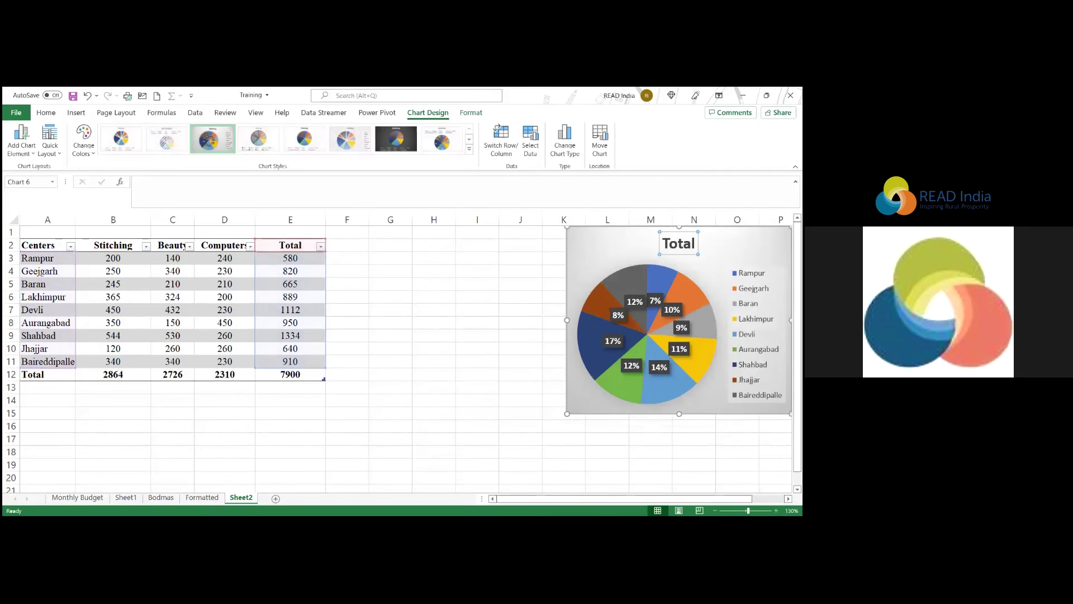
key(Delete)
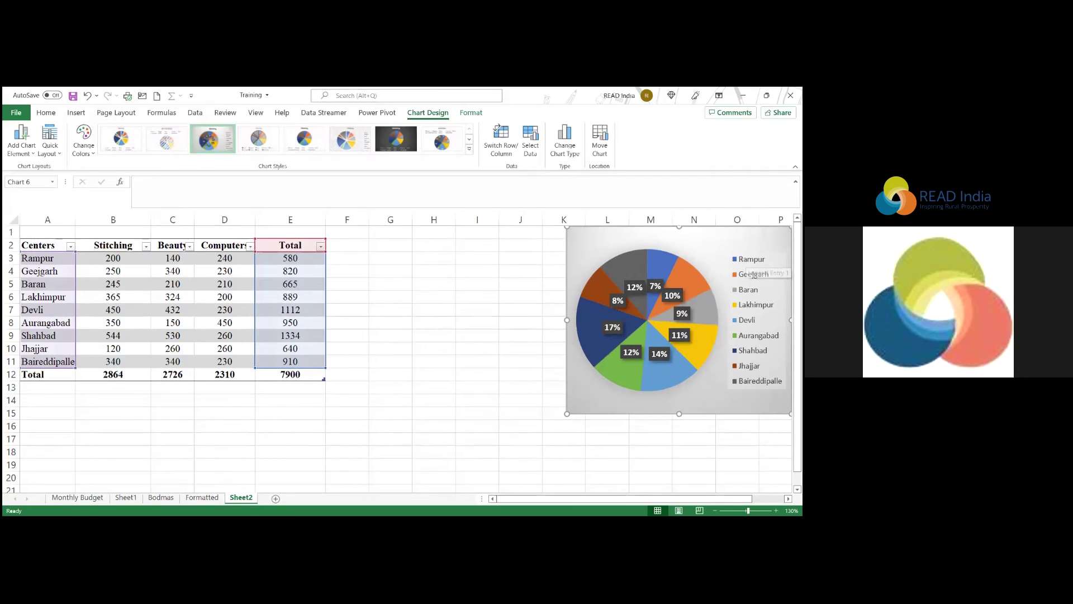
drag(647, 335, 644, 335)
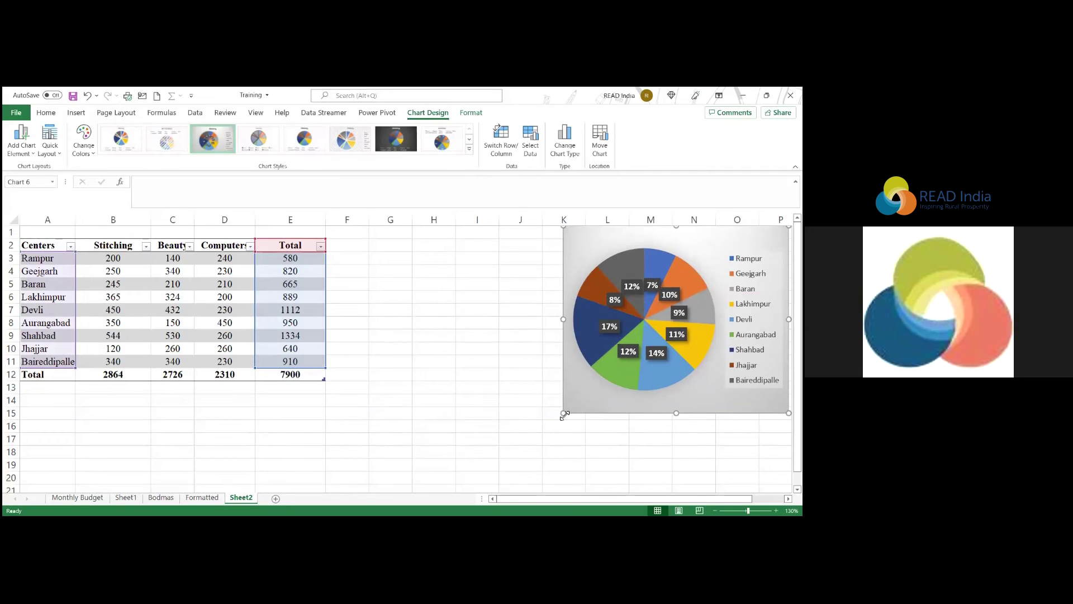
drag(564, 414, 542, 420)
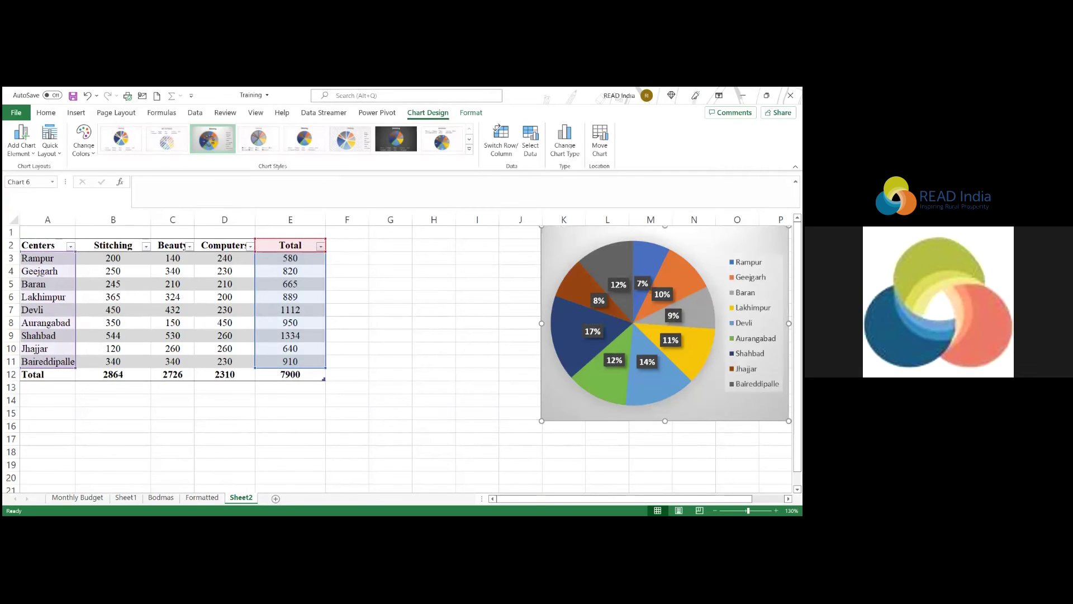
click(561, 251)
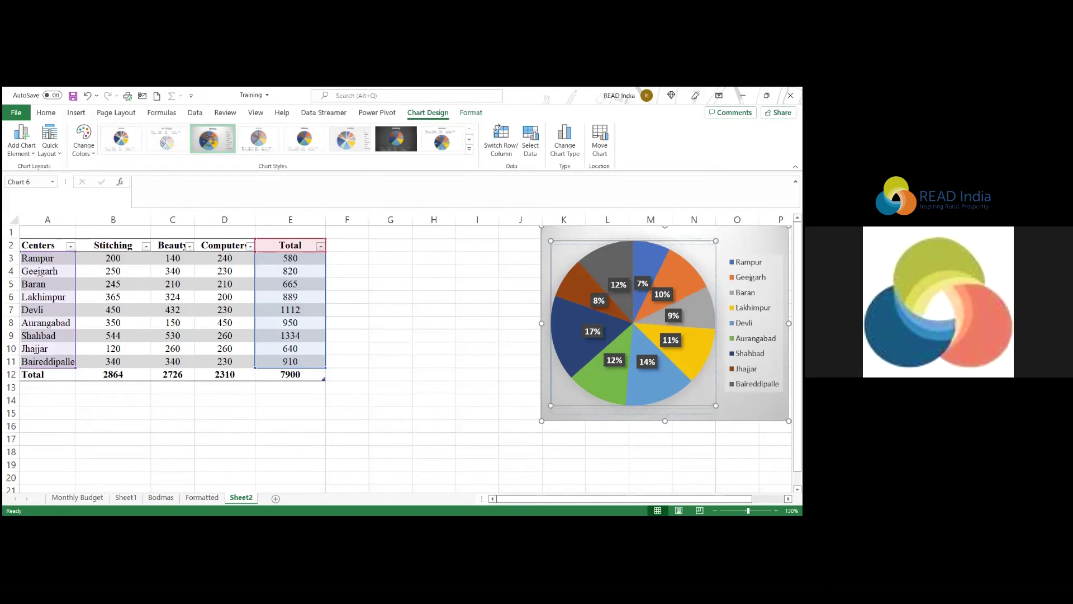
drag(779, 413, 740, 415)
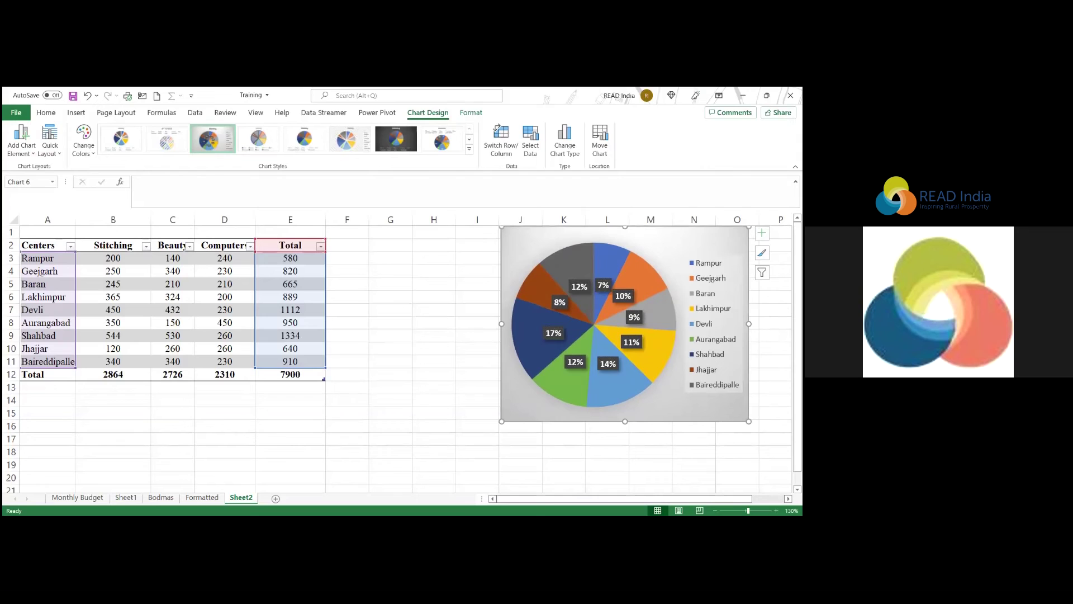
drag(748, 421, 759, 444)
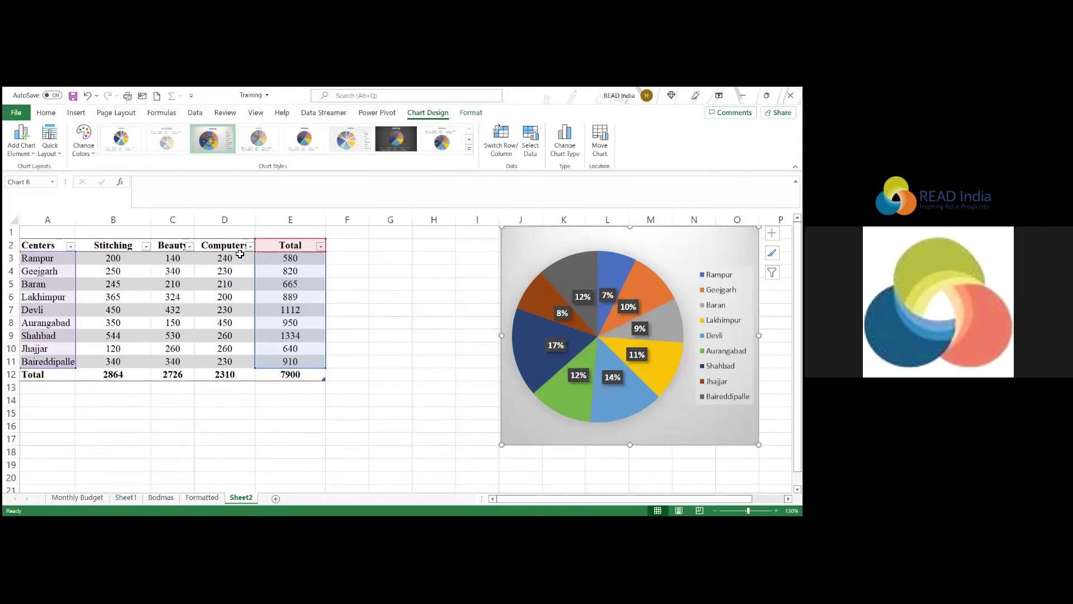
click(382, 268)
Enter Rampur's figures: Computers 250, Stitching 300 and Beauty 130.
click(290, 258)
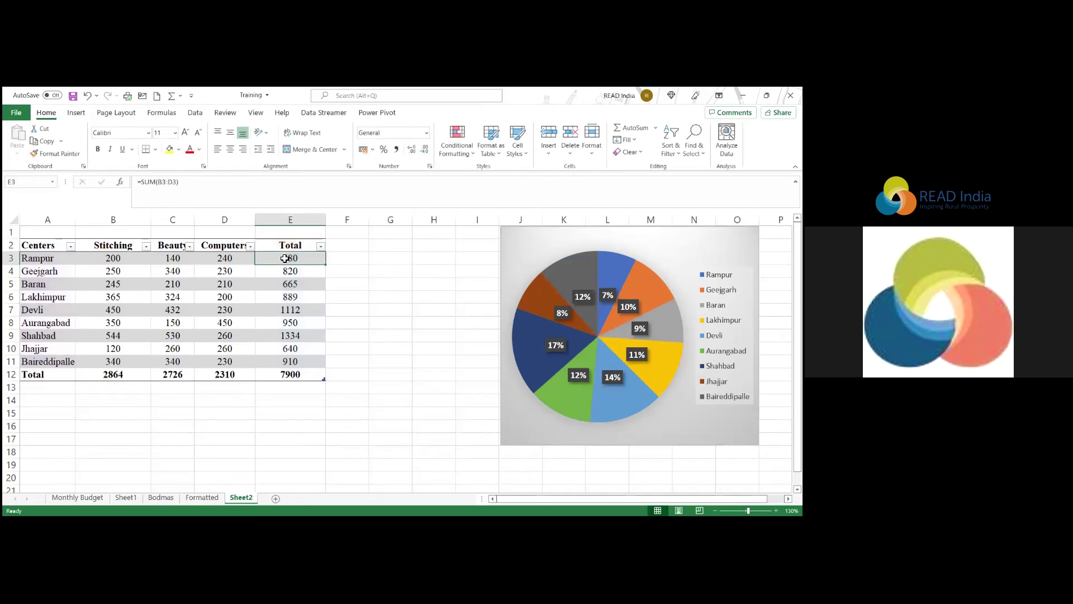
click(224, 283)
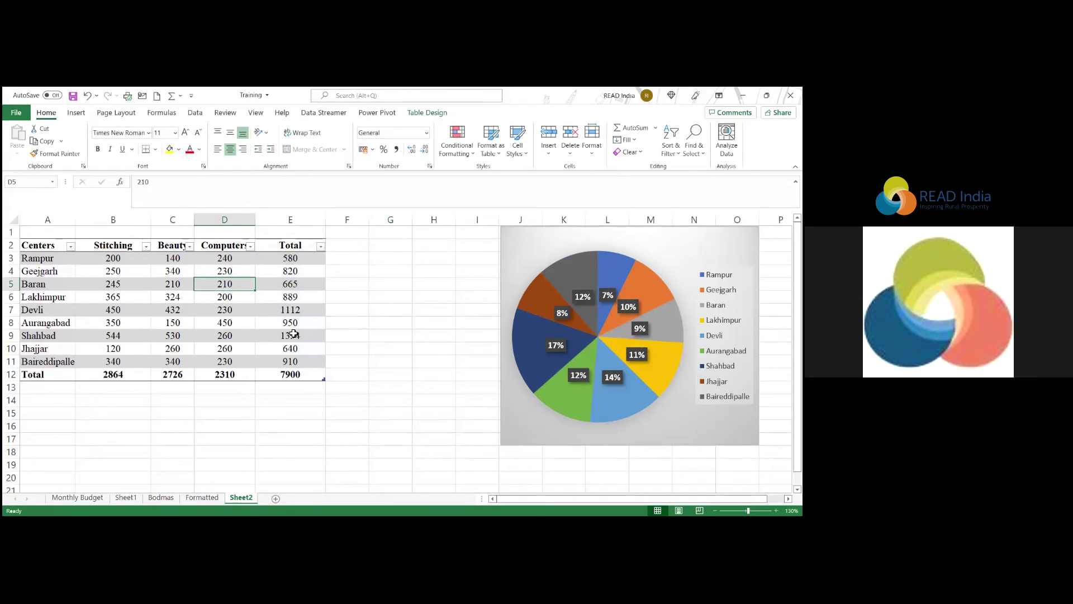
click(294, 259)
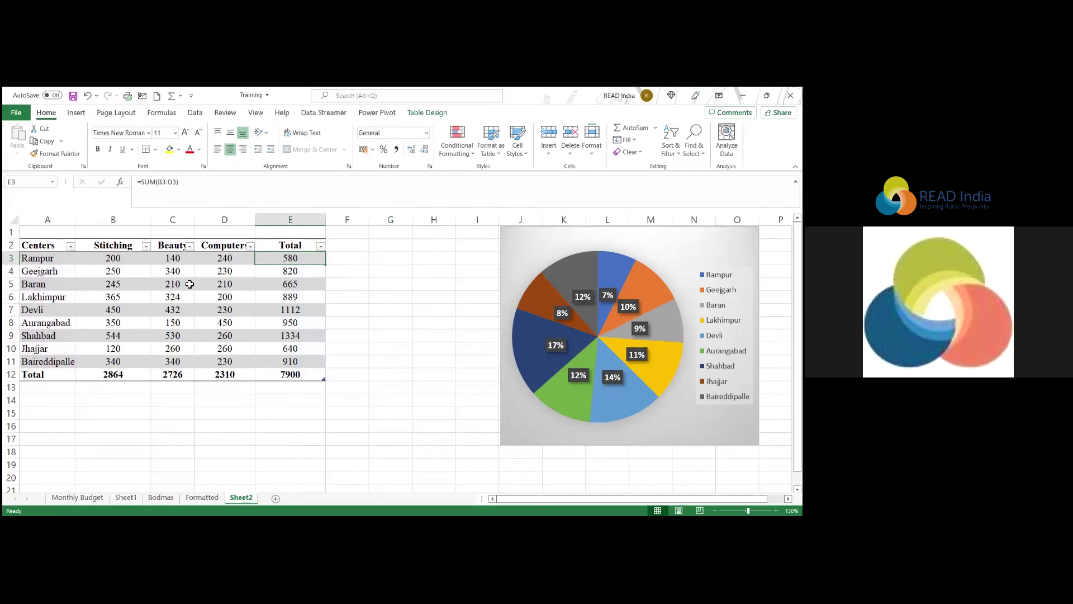
click(234, 258)
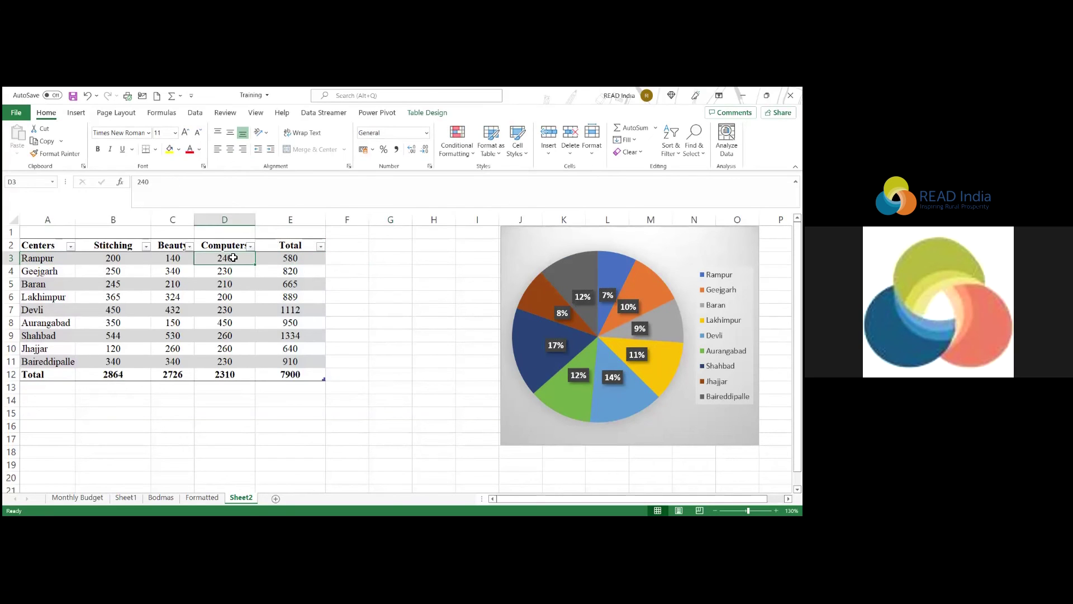
text(2)
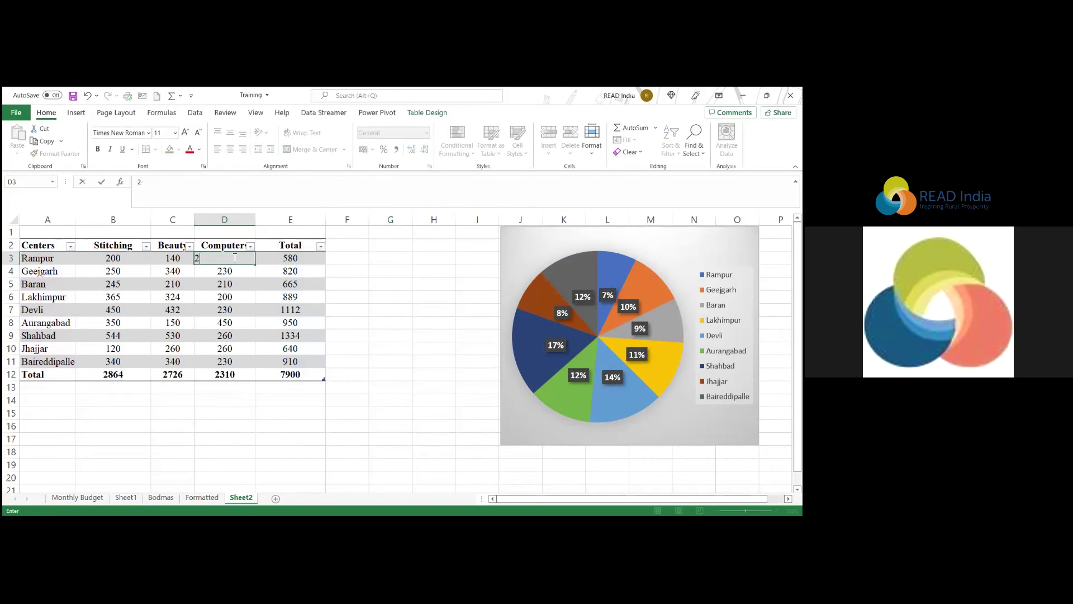
key(Return)
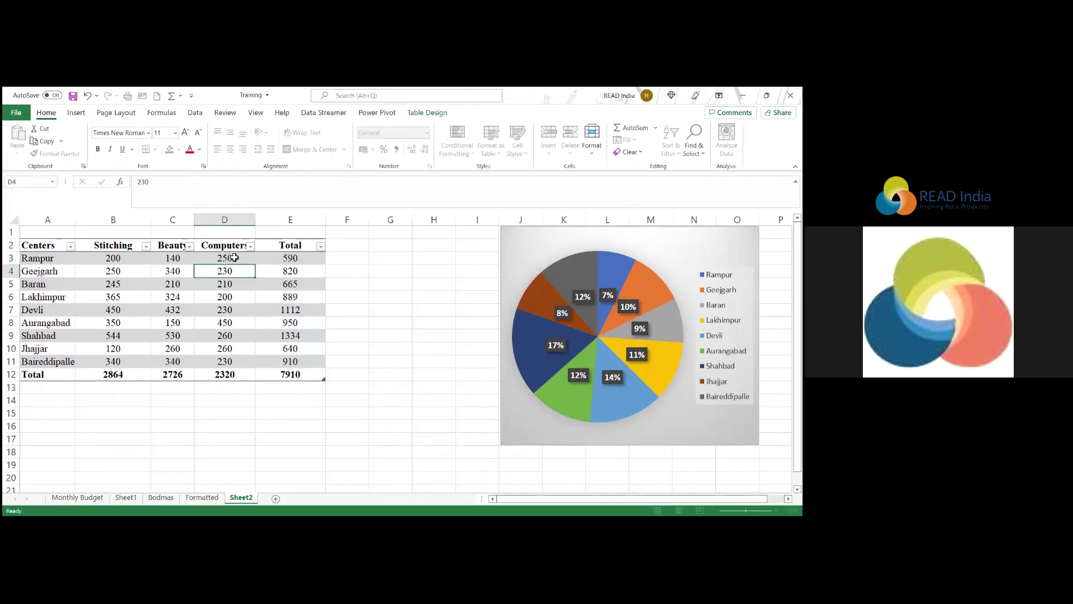
key(Left)
key(Up)
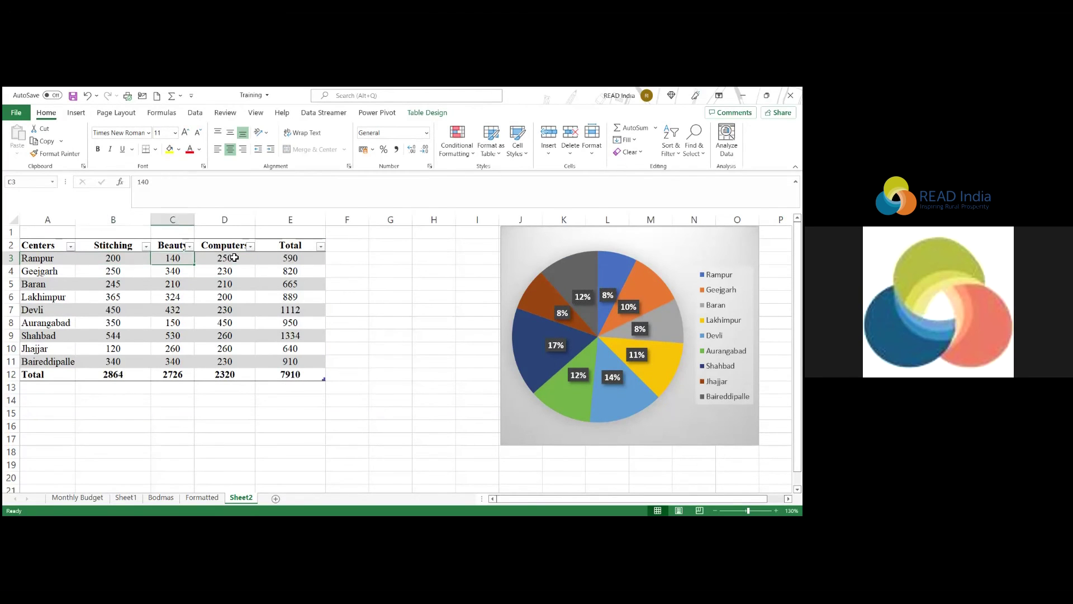
key(Left)
text(3)
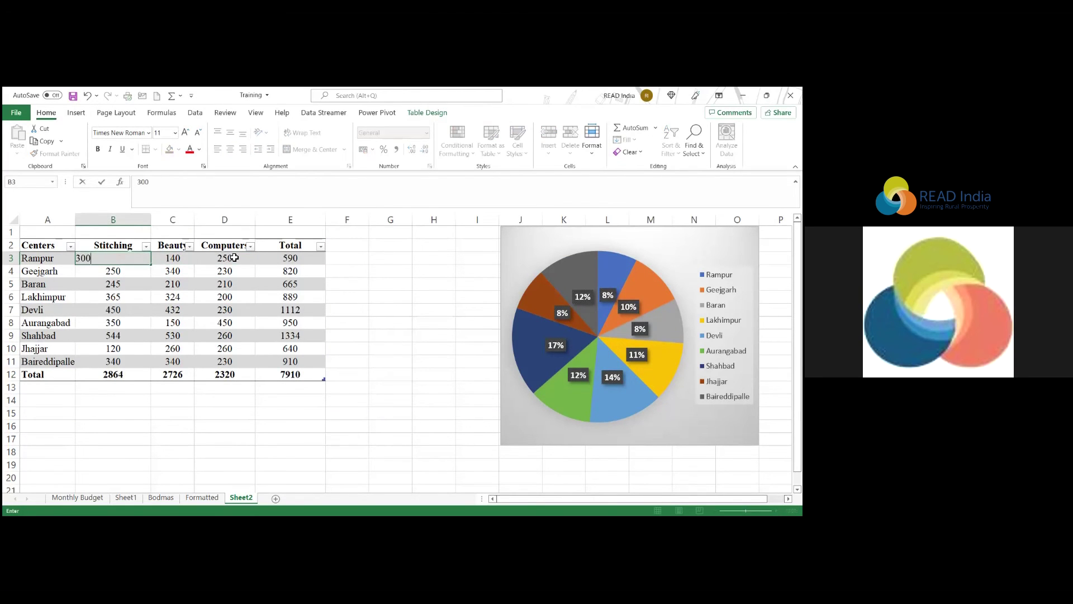
key(Right)
key(Right)
key(Left)
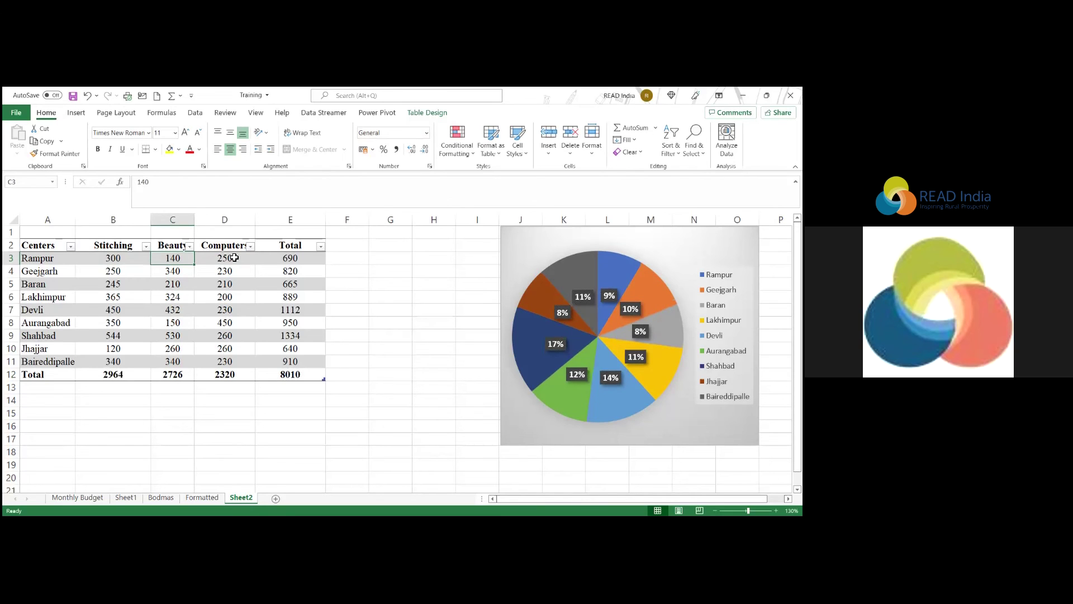
text(13)
key(Return)
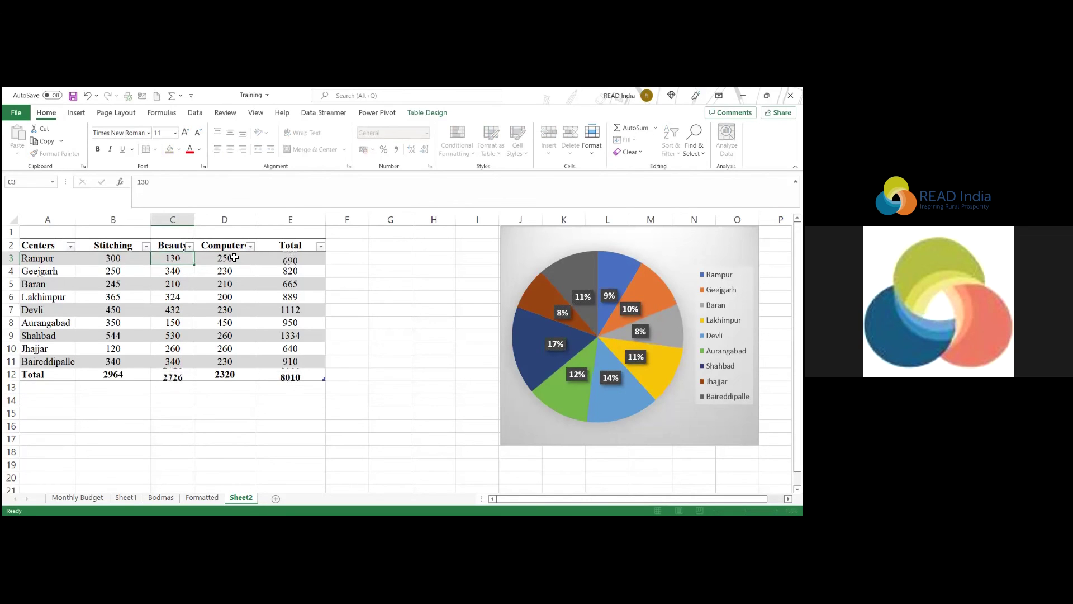
Enter Geejgarh's figures: Stitching 400, Beauty 600 and Computers 250.
key(Left)
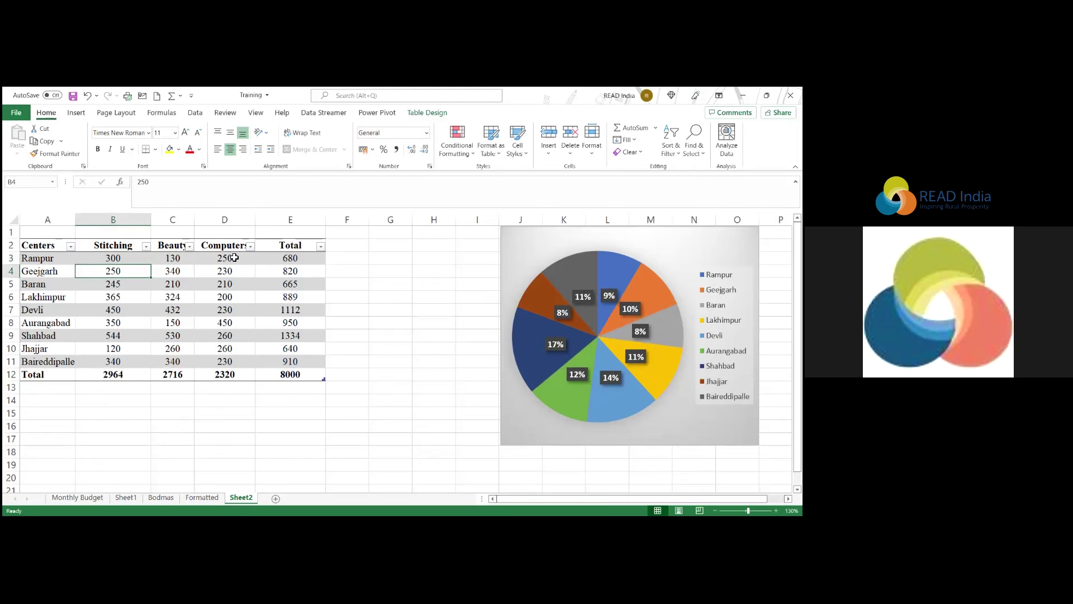
text(400)
key(Tab)
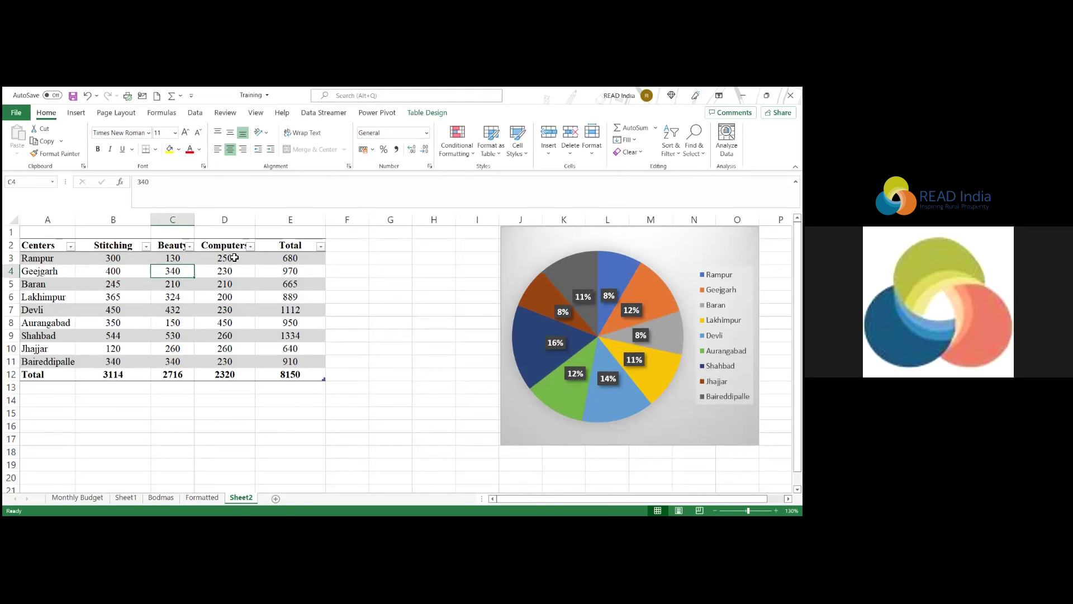
text(600)
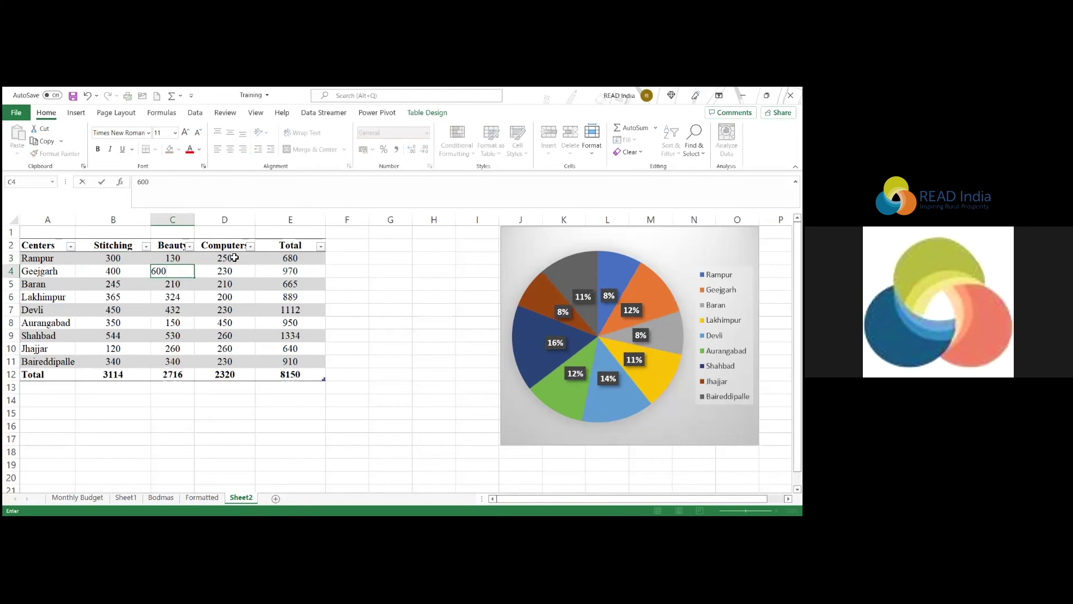
key(Tab)
text(2)
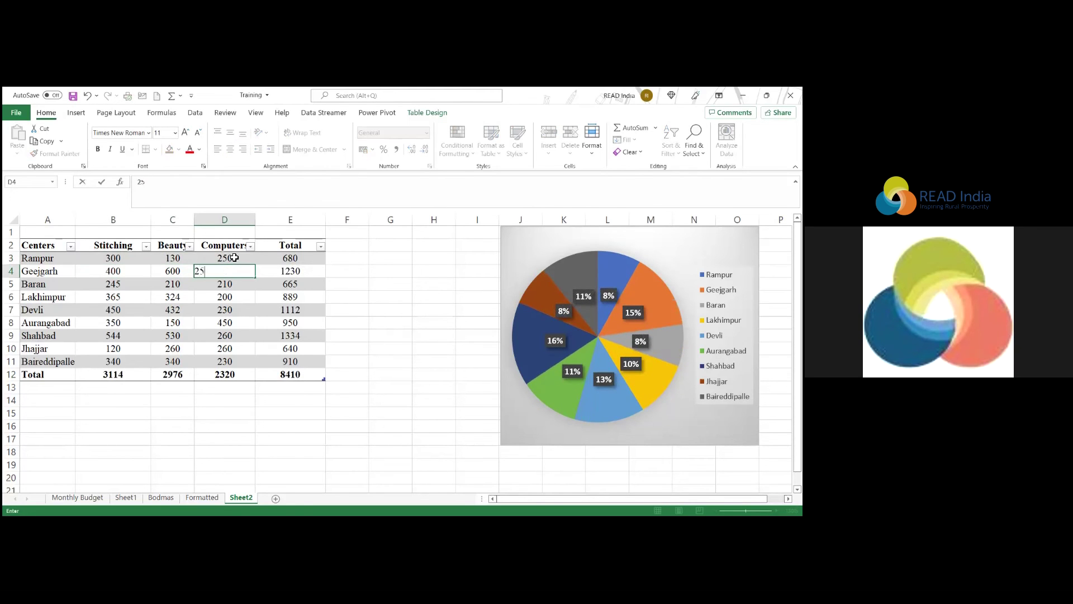
key(Return)
Set Baran's Stitching to 340 and Lakhimpur's Beauty to 450.
key(Left)
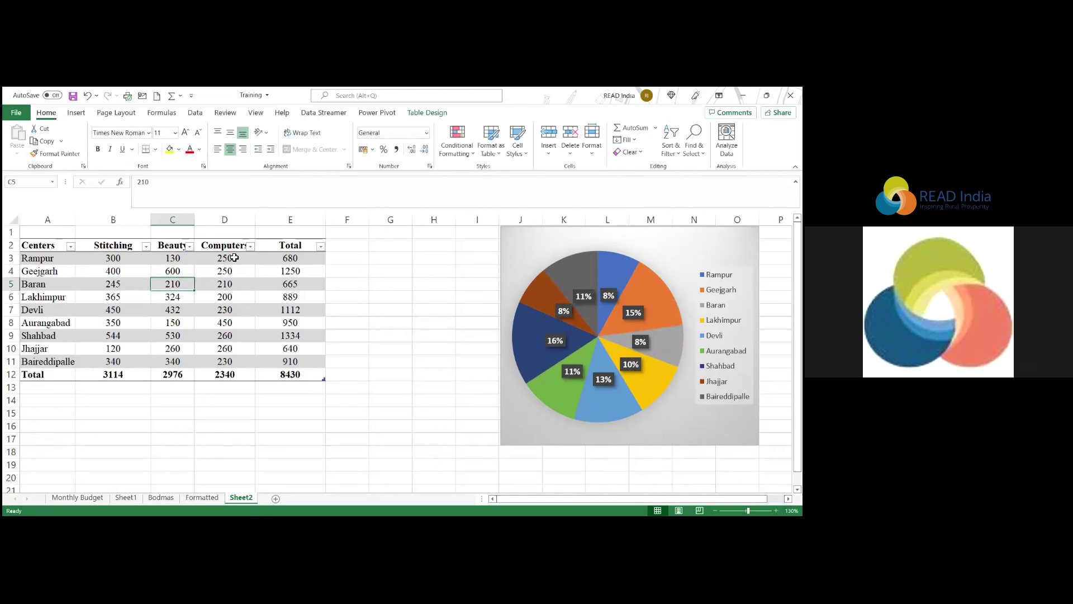
key(Left)
text(34)
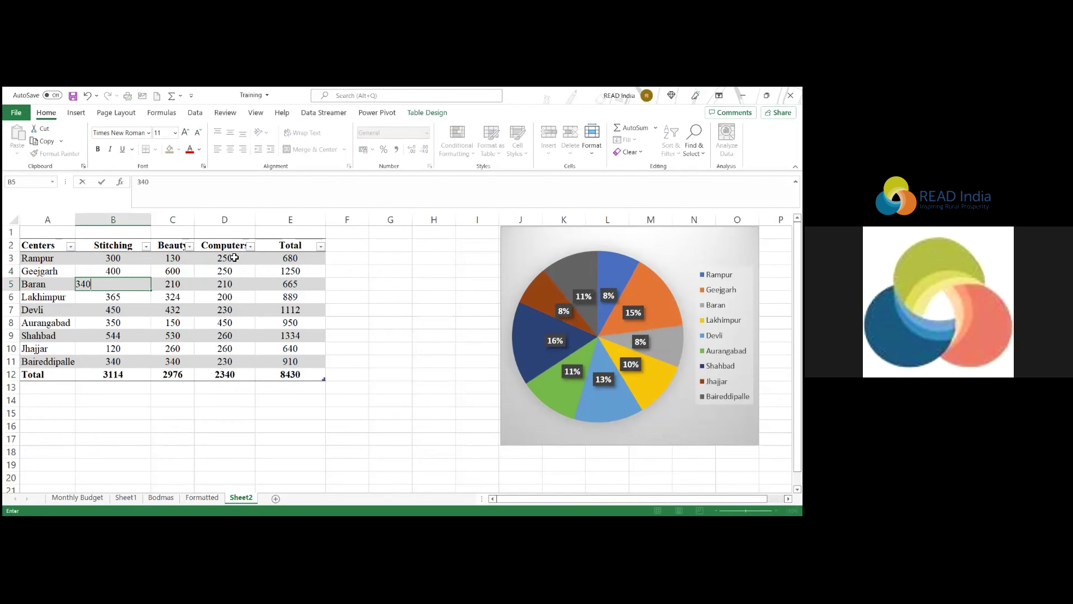
key(Return)
key(Right)
text(45)
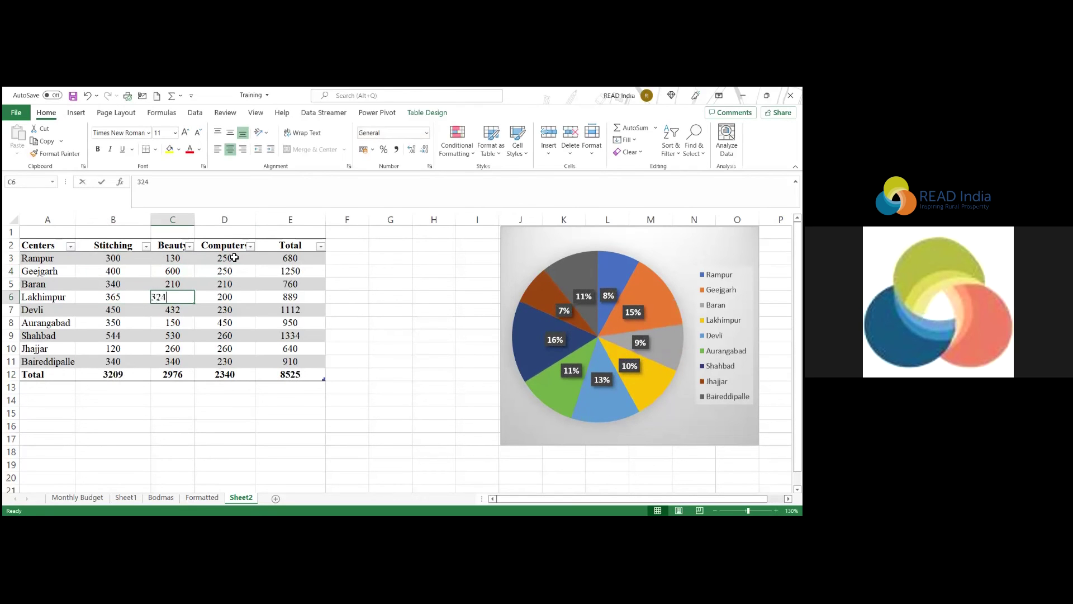
text(0)
key(Right)
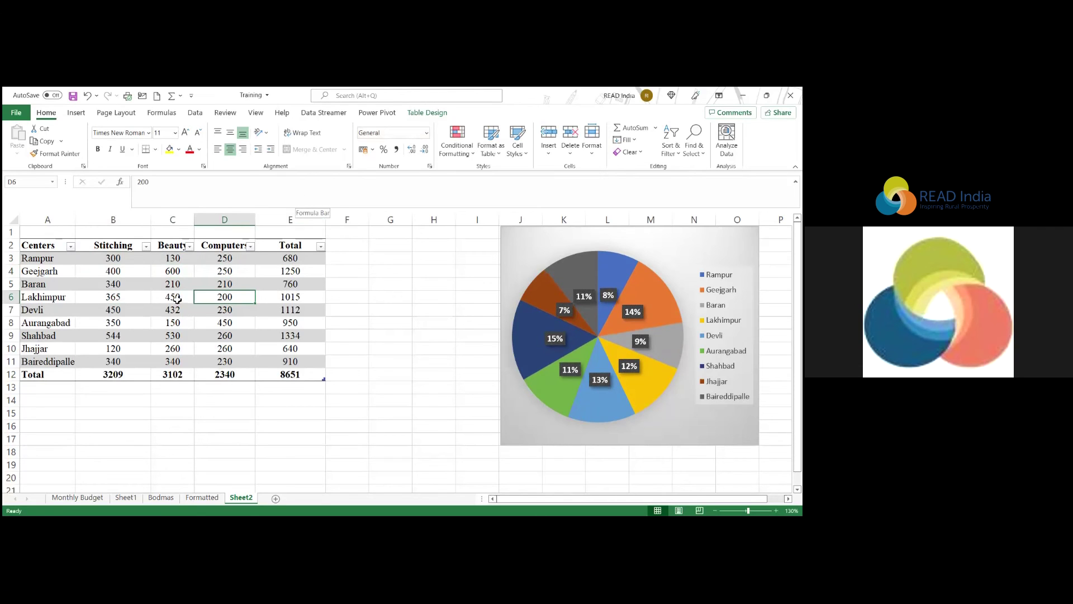
Highlight the pie chart's source in the Centers table A2:E11, then add a blank Sheet3.
drag(98, 258, 226, 358)
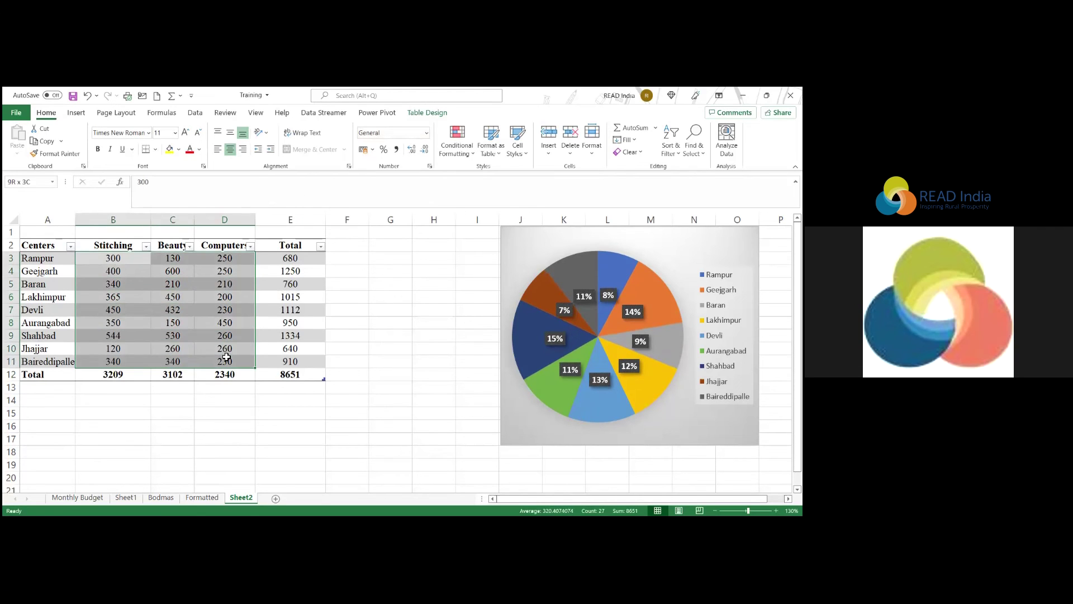
click(565, 313)
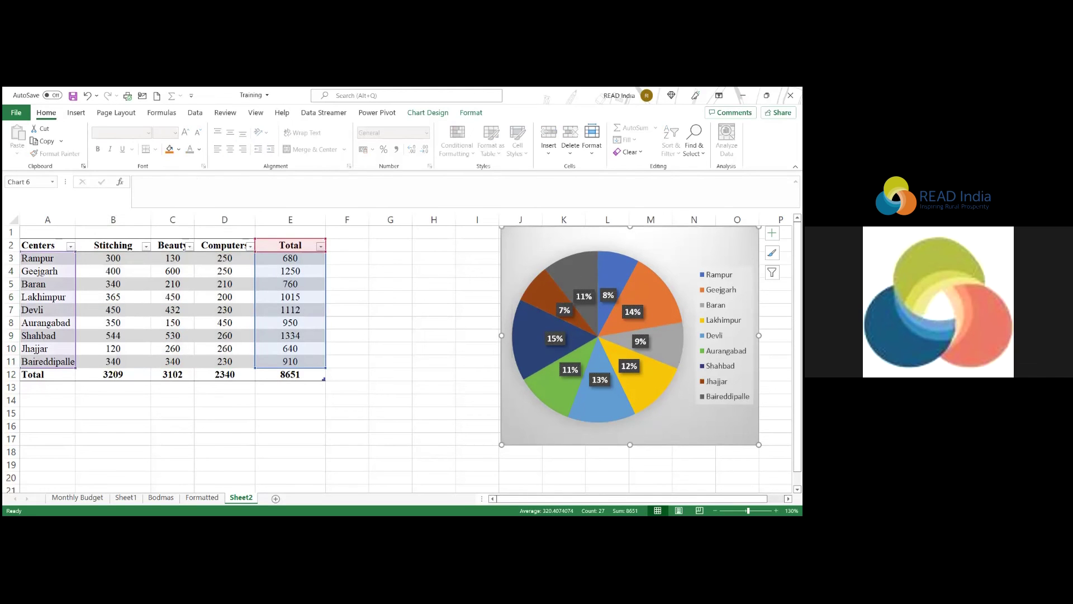
click(359, 283)
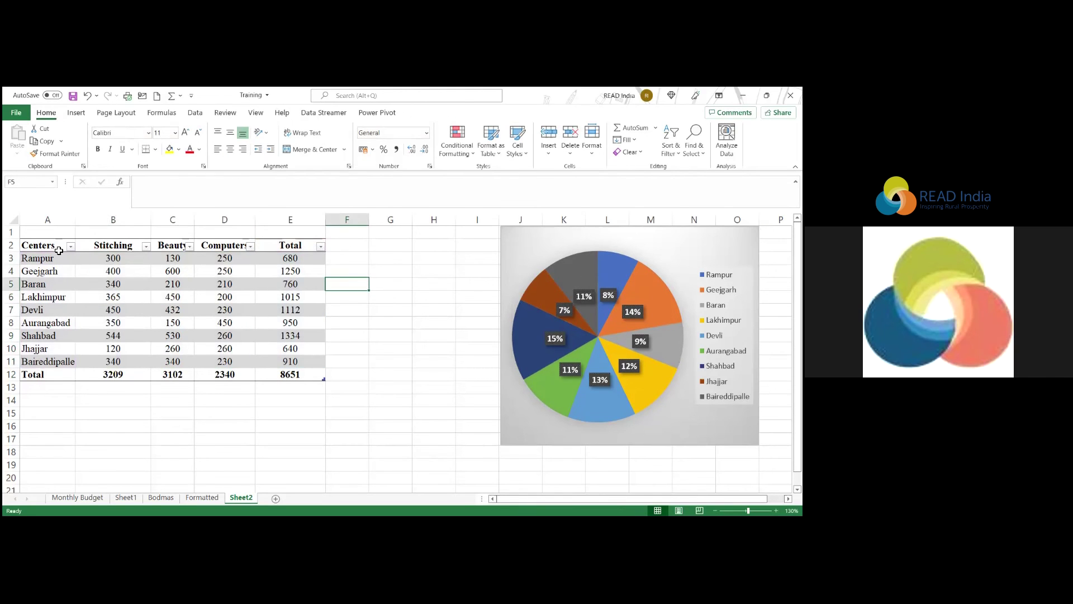
click(57, 247)
drag(87, 251, 298, 365)
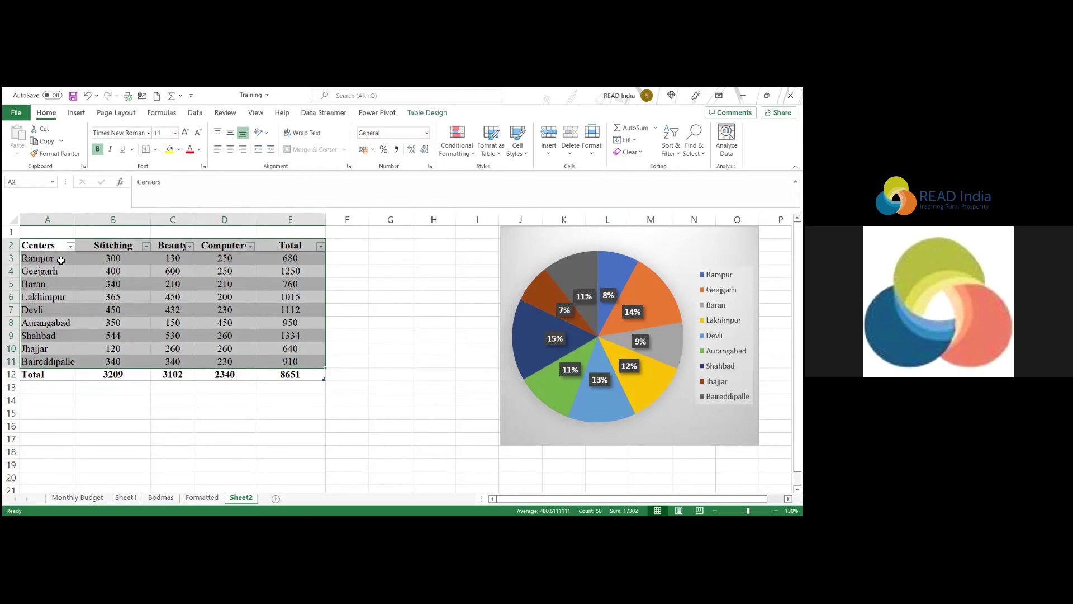
click(61, 260)
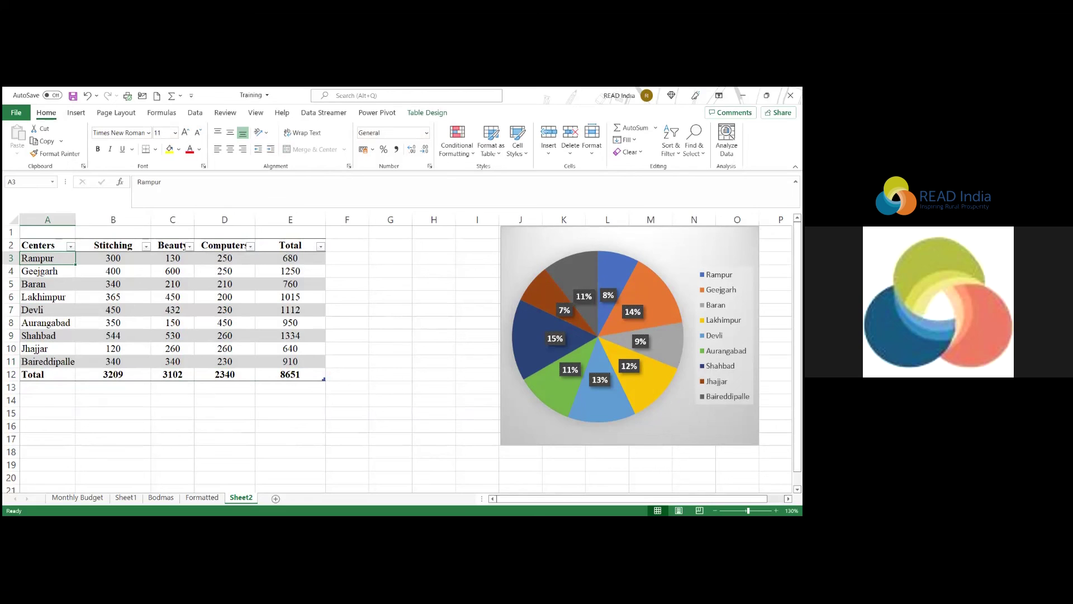
click(276, 498)
Resize column A and enter headings Trainings, Target, Achieved and Remaining in A1:D1.
click(42, 239)
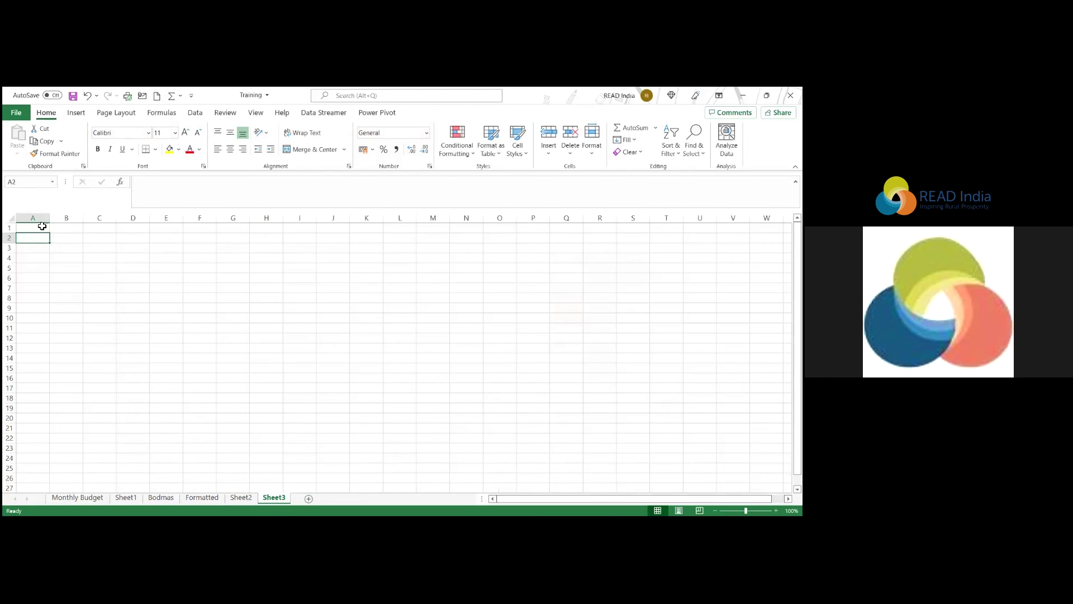
drag(50, 222, 174, 219)
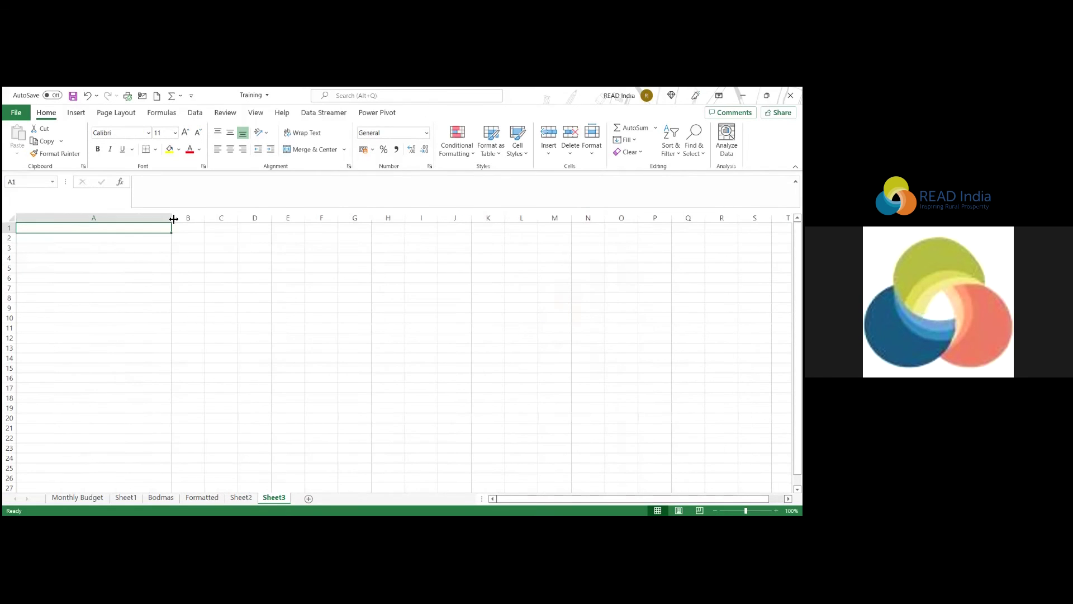
mouse_move(84, 222)
mouse_down()
mouse_move(81, 212)
mouse_move(101, 217)
mouse_up()
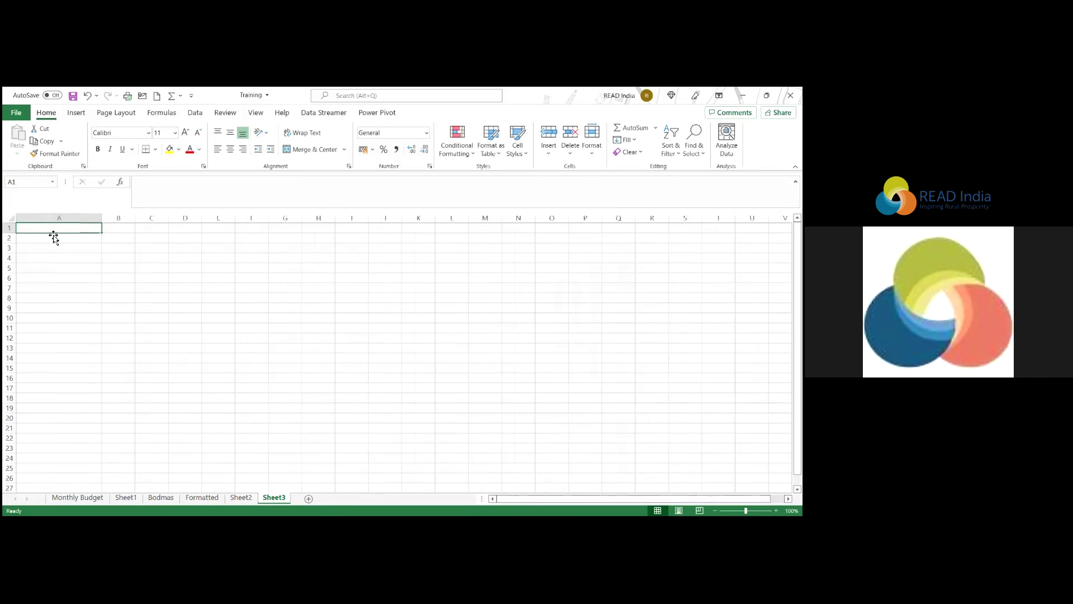
click(56, 227)
text(Trai)
text(ning)
text(gs)
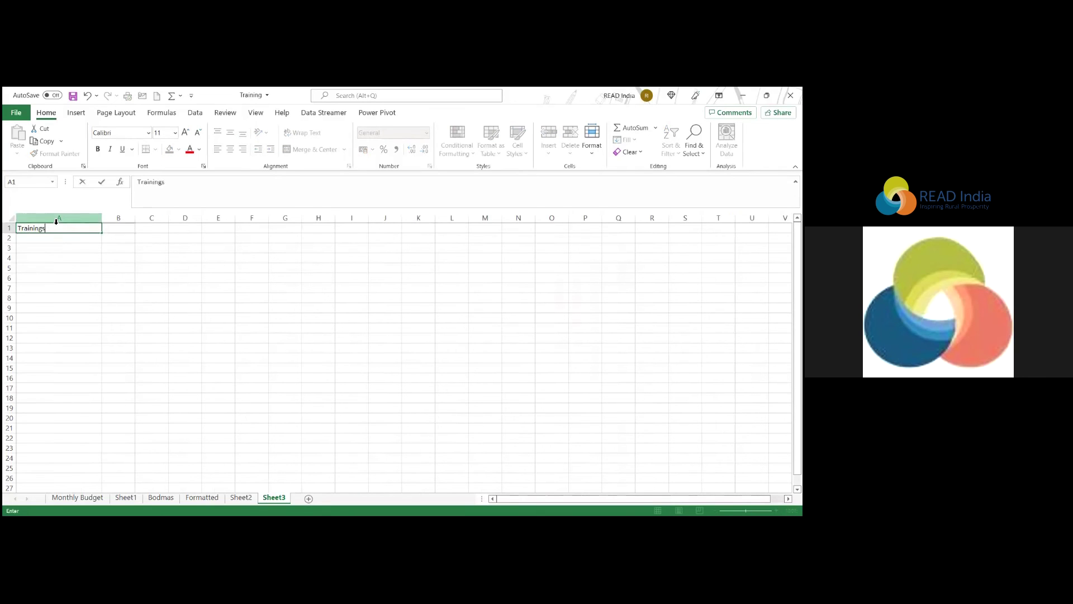
key(Tab)
text(Targe)
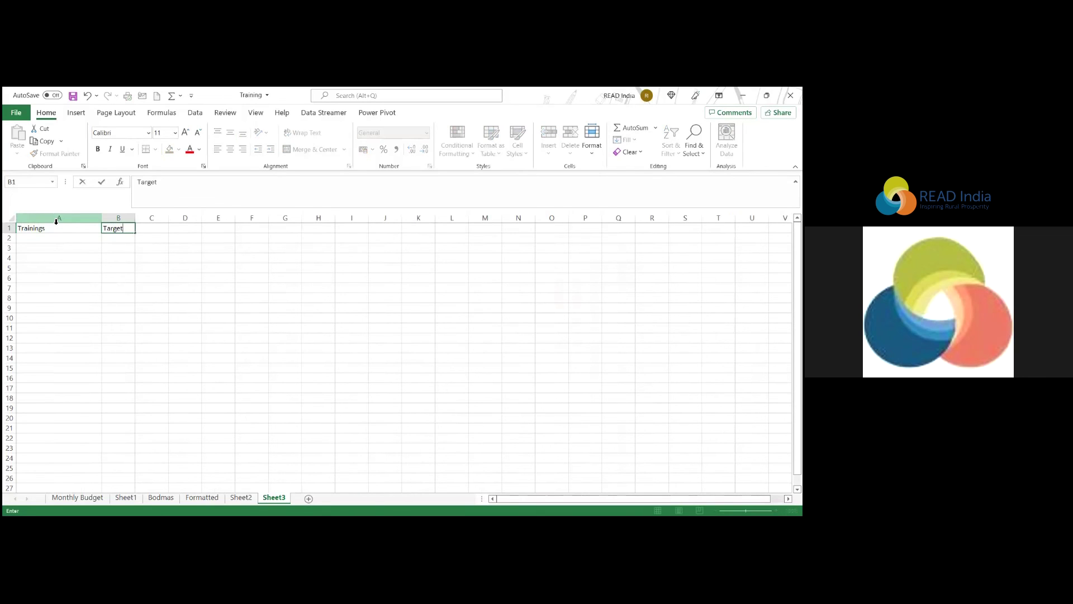
key(Tab)
text(Achieve)
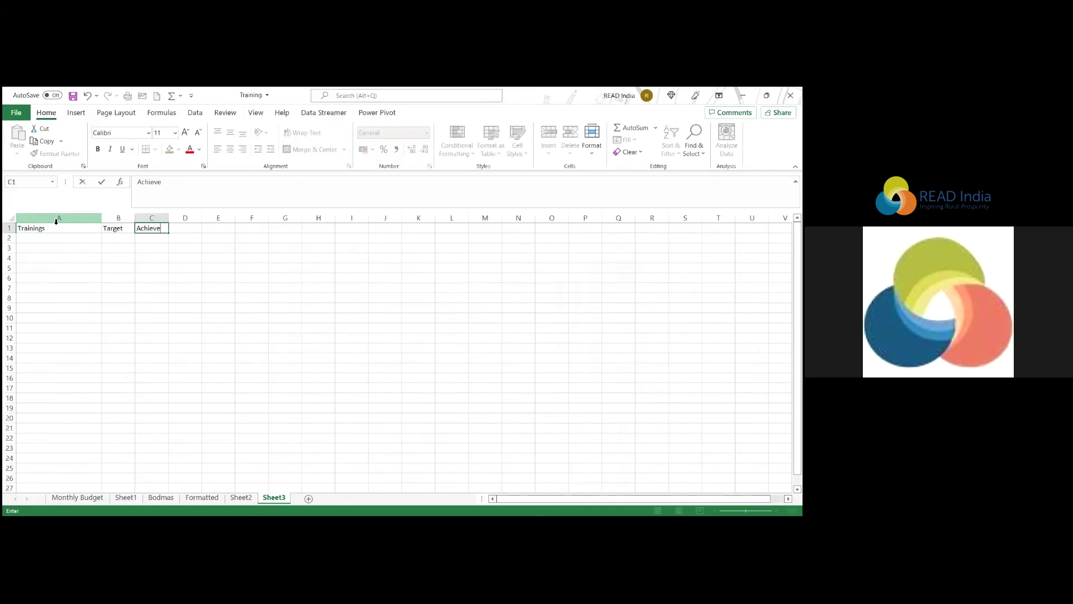
text(d)
key(Tab)
text(Remaining)
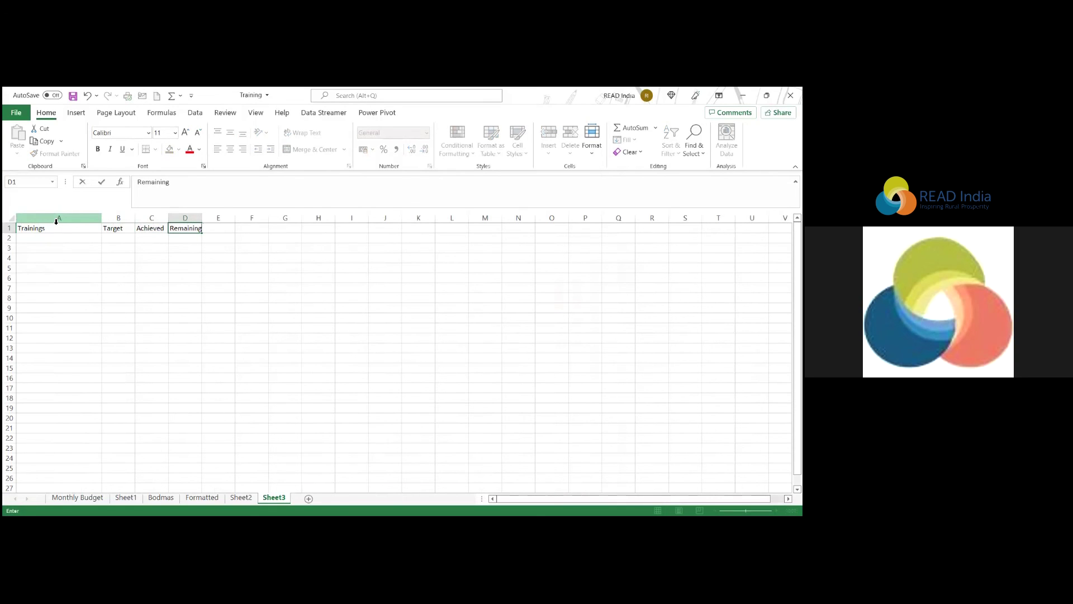
click(240, 278)
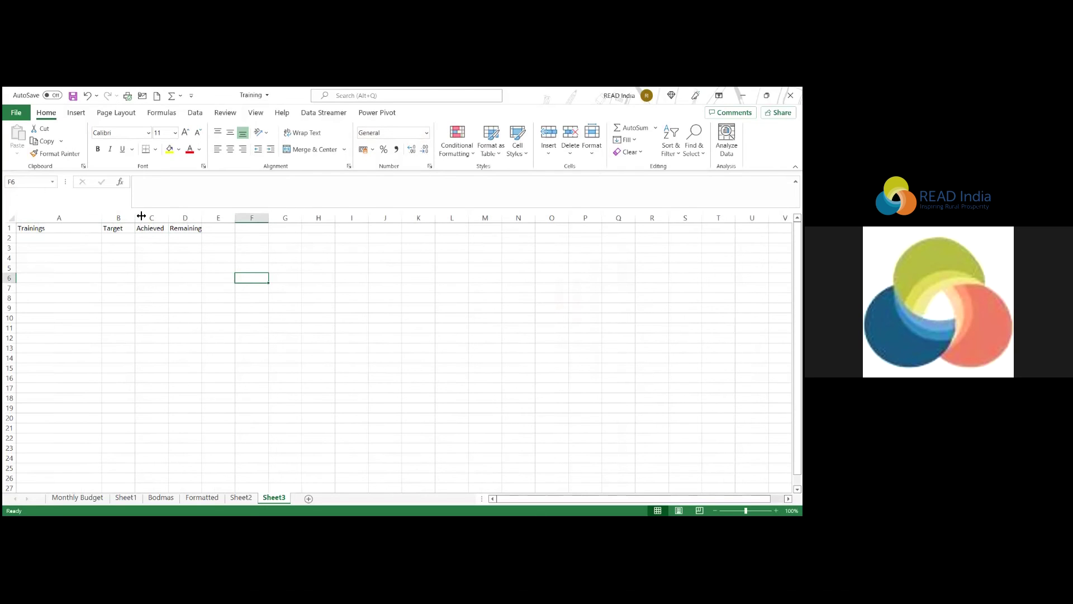
Widen columns B–D and make the A1:D1 headings bold.
drag(142, 217, 142, 217)
drag(34, 228, 225, 230)
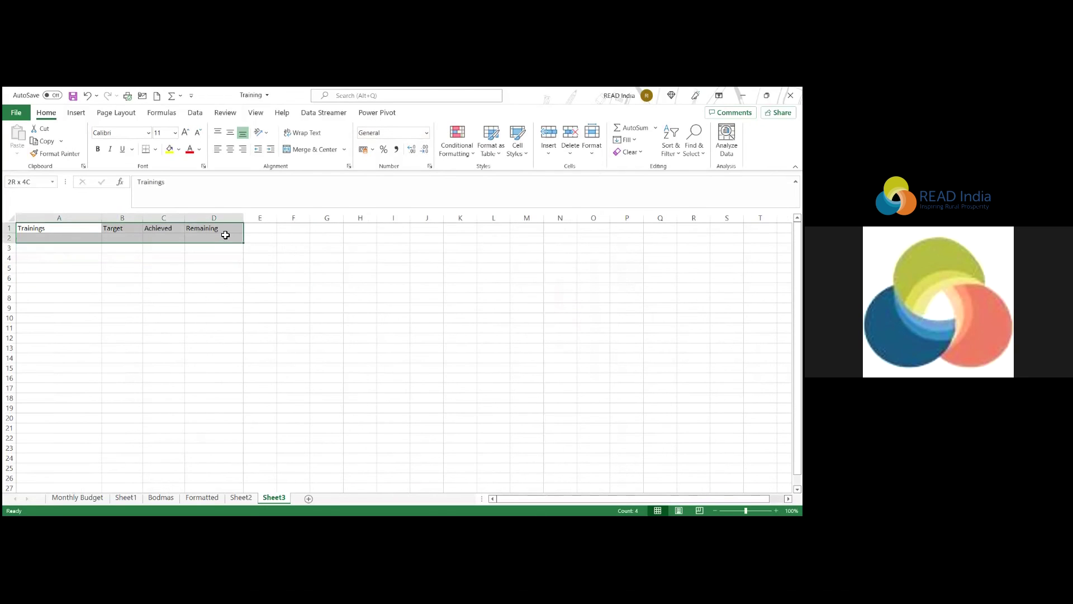
key(ctrl+b)
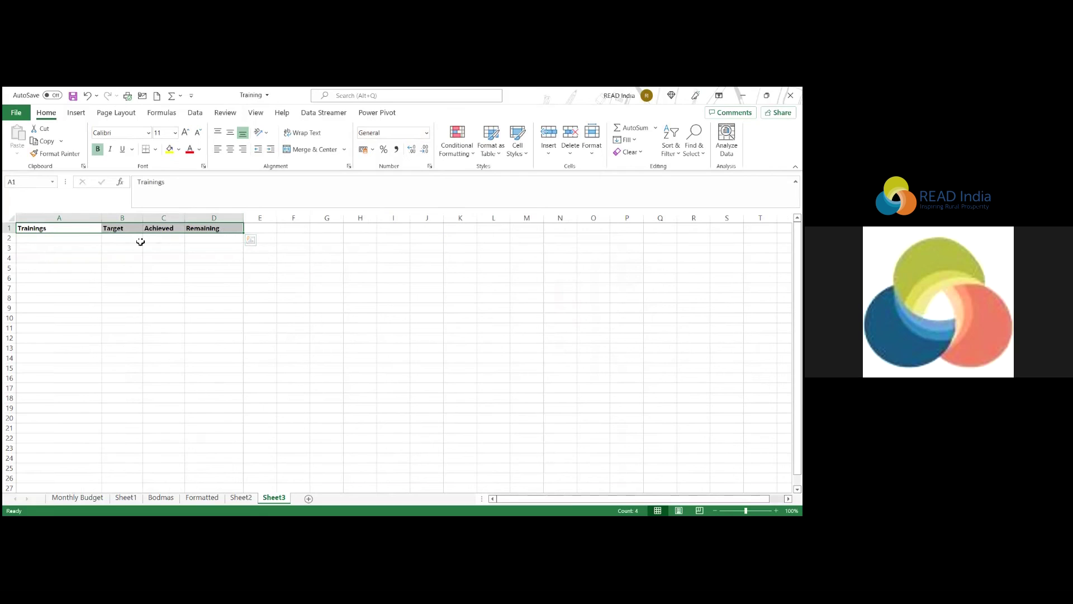
click(83, 234)
Number the trainings 1, 2 and 3 in A2:A4.
text(1)
click(75, 250)
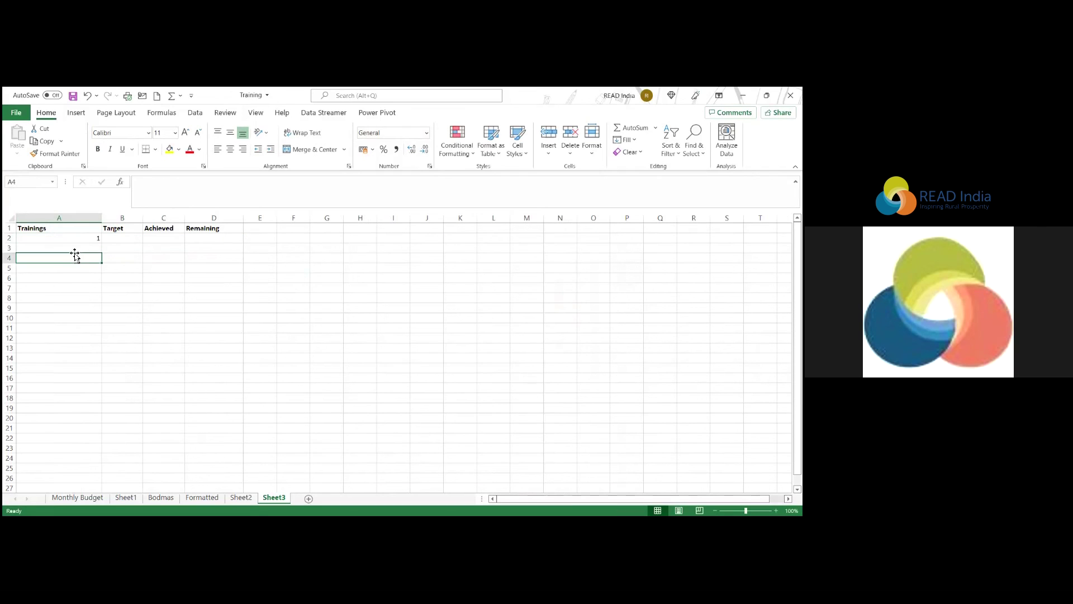
text(2)
click(78, 259)
text(3)
Look over the Target and Achieved cells for the three trainings, then return to Sheet2.
mouse_move(115, 240)
mouse_down()
mouse_move(129, 258)
mouse_move(232, 263)
mouse_move(225, 245)
mouse_up()
click(378, 251)
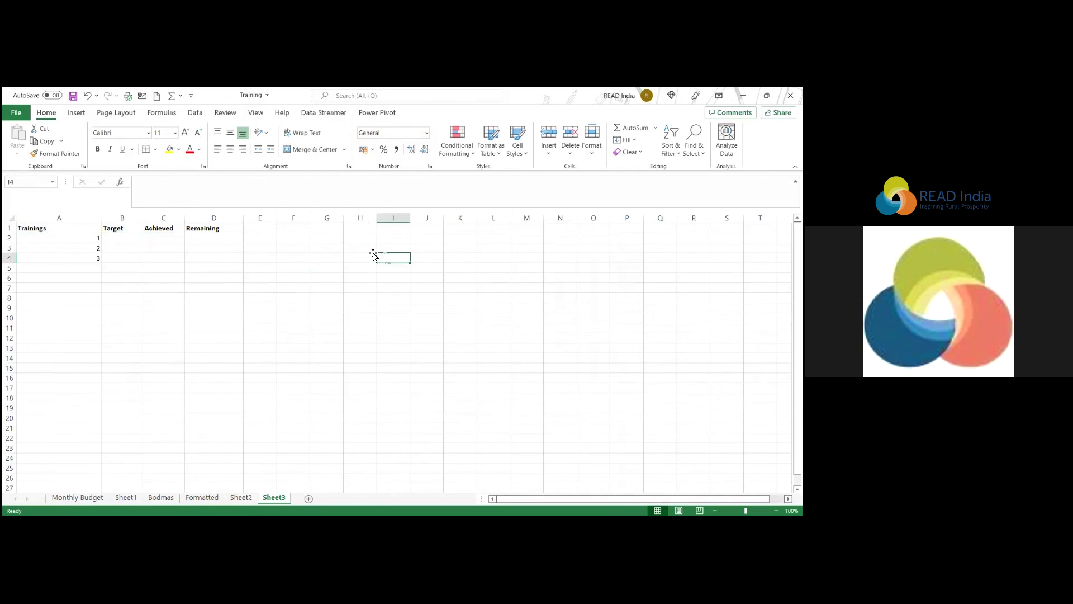
click(304, 237)
click(338, 238)
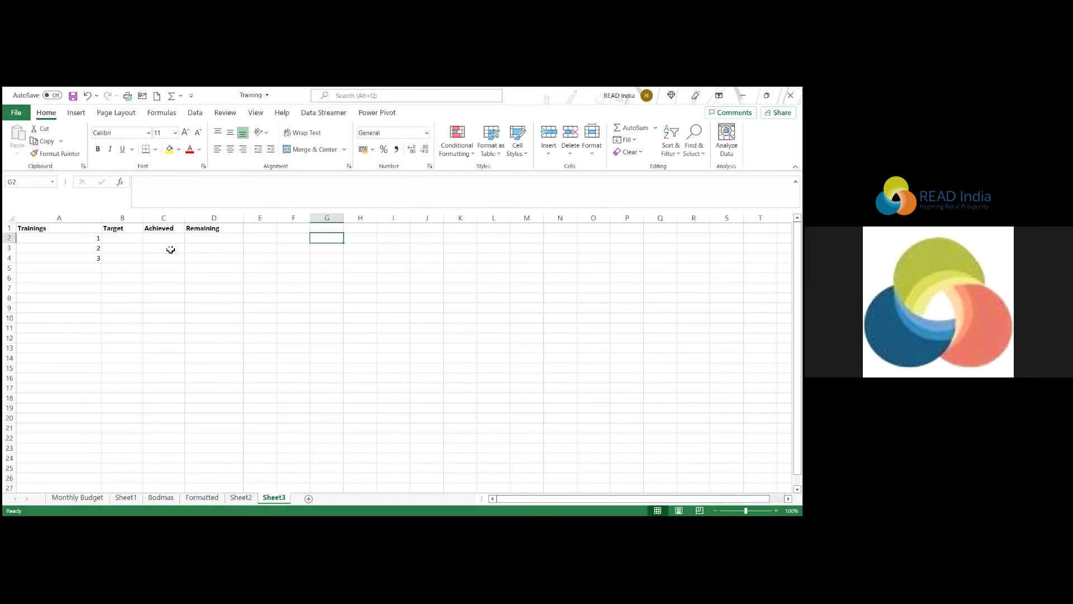
drag(163, 239, 178, 264)
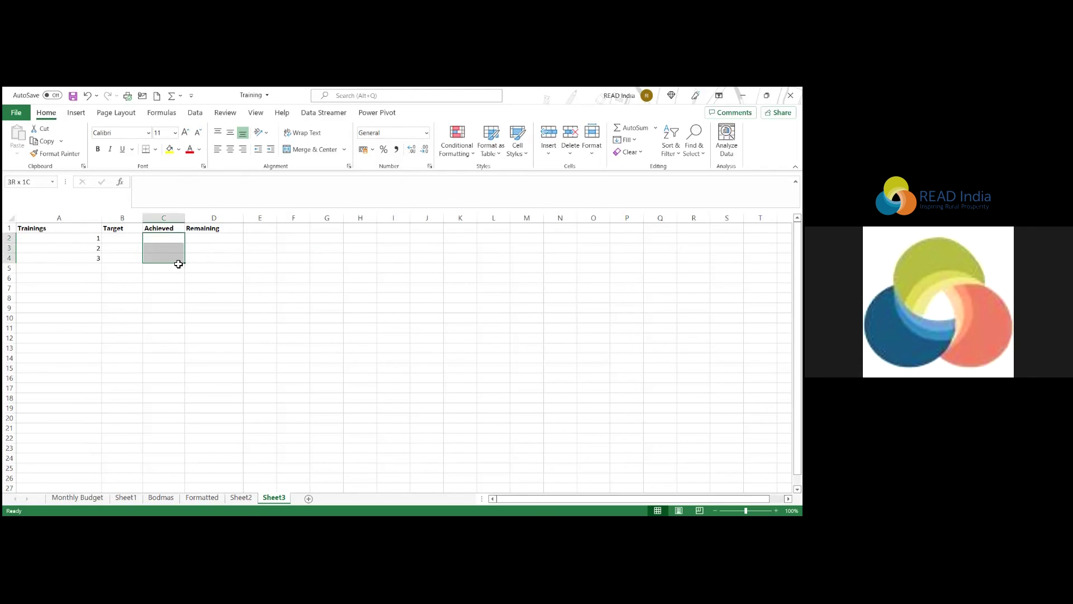
click(309, 237)
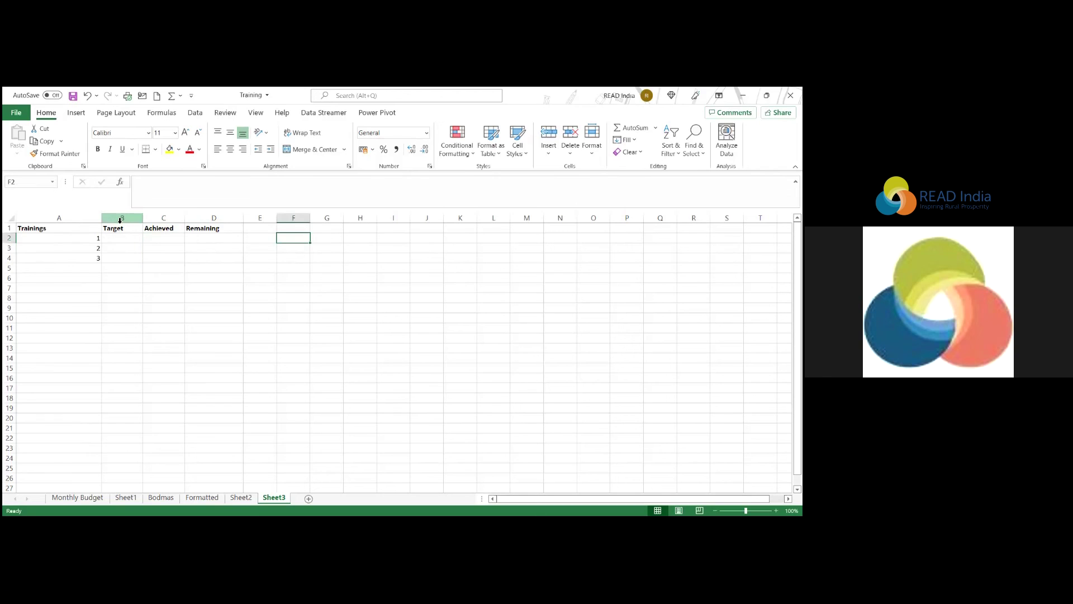
click(158, 237)
key(Down)
key(Down)
key(Down)
key(Up)
key(Up)
key(Up)
click(296, 237)
click(241, 497)
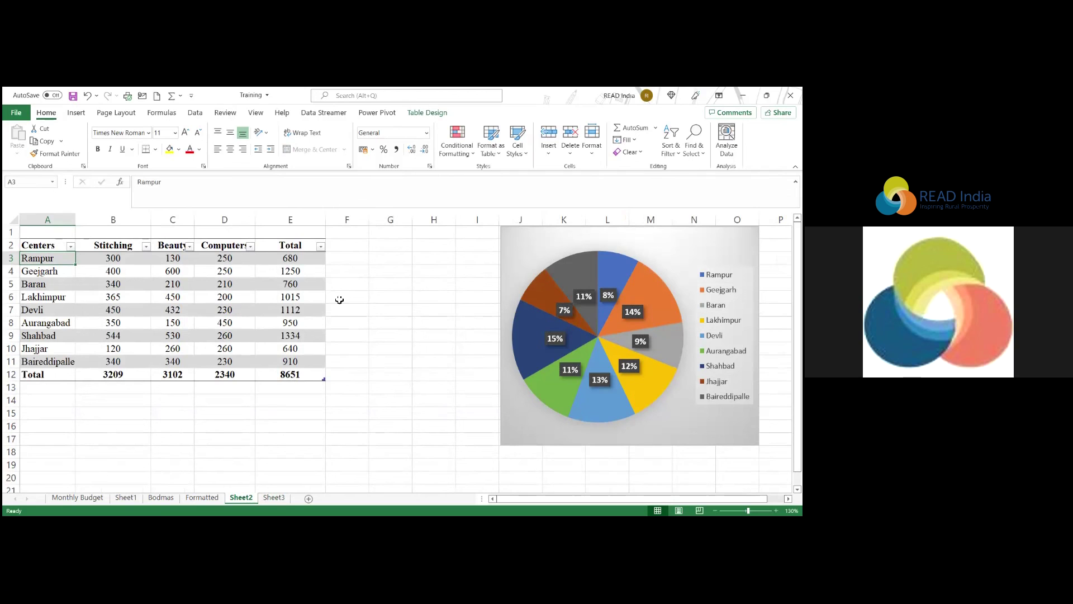
Move the pie chart left into columns F–K beside the Centers table, then return to Sheet3.
click(514, 253)
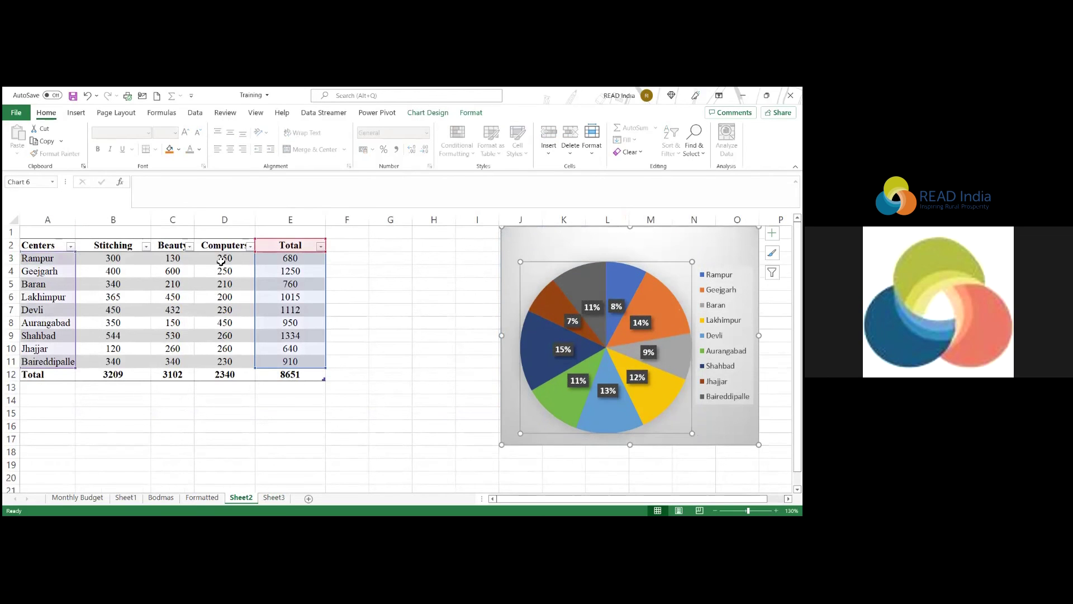
drag(551, 240, 383, 238)
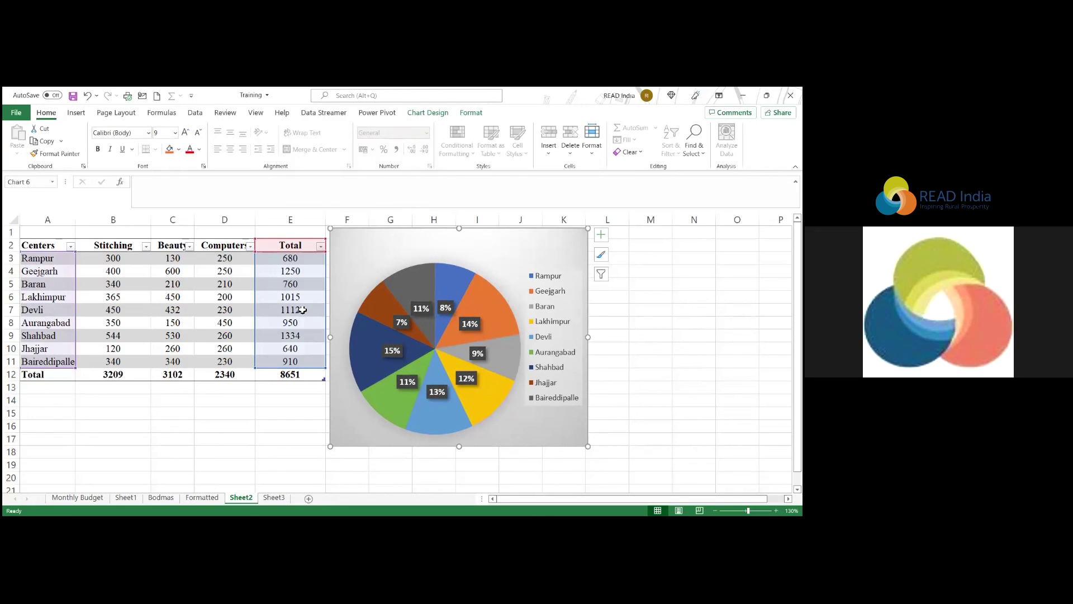
drag(422, 240, 421, 239)
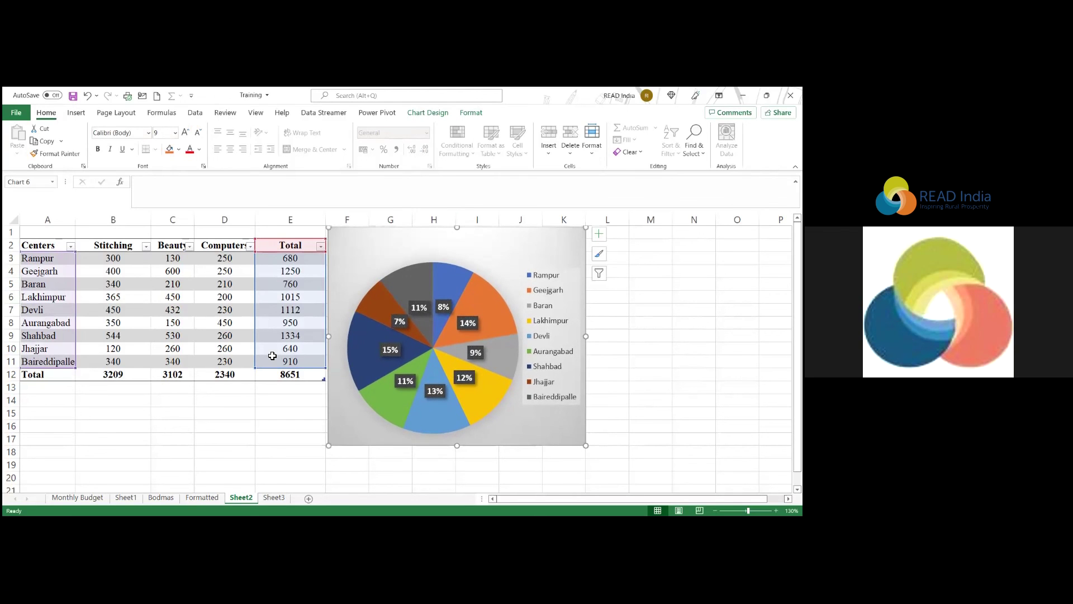
click(274, 497)
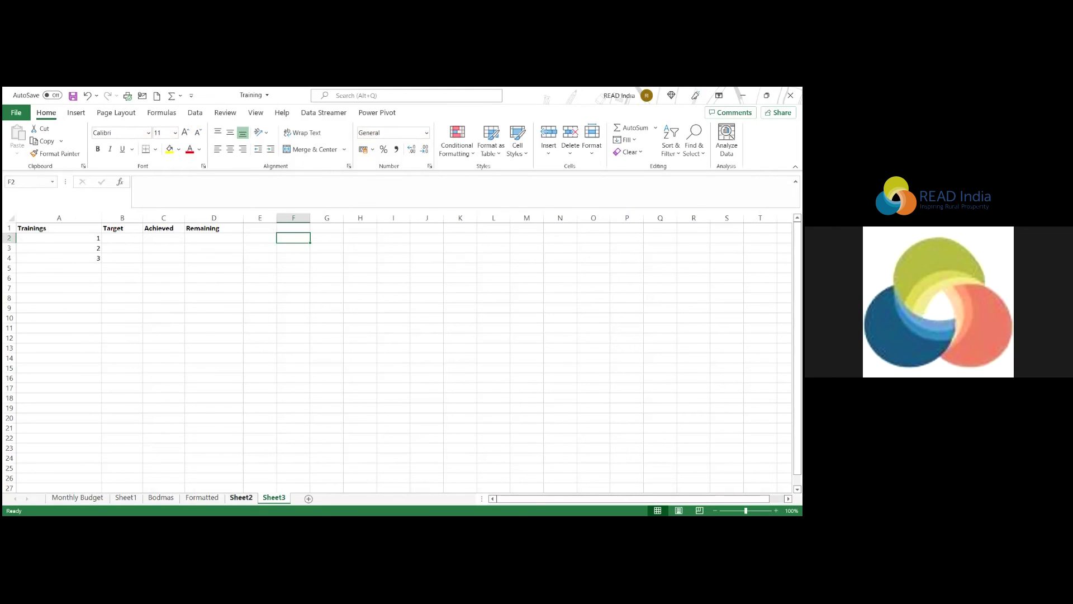
Go through Sheet2 to the Formatted sheet with the Monthly Budget table and expense charts.
key(ctrl+Page_Up)
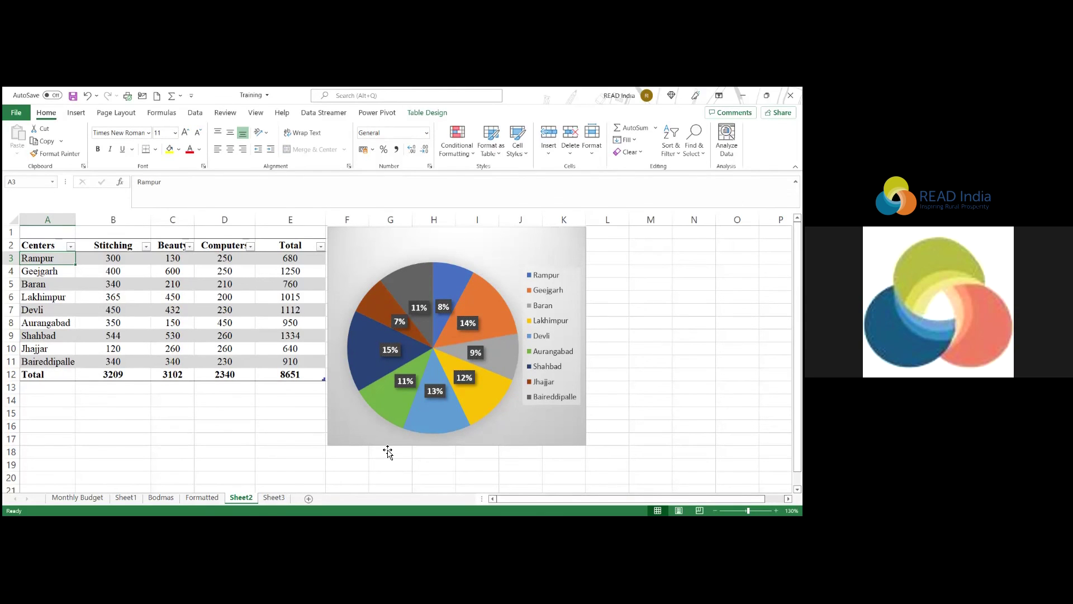
click(218, 498)
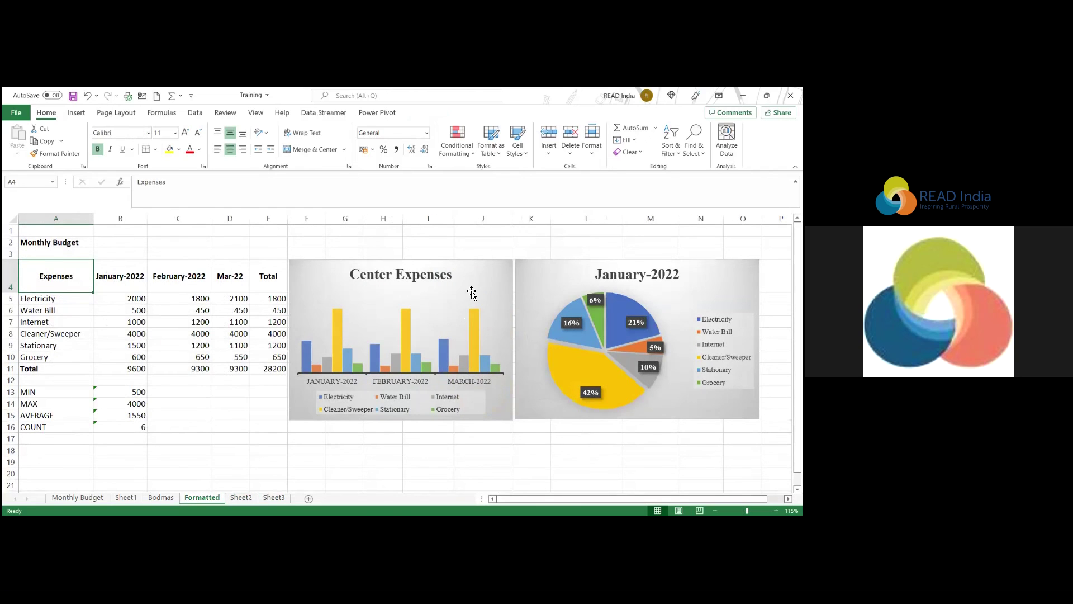
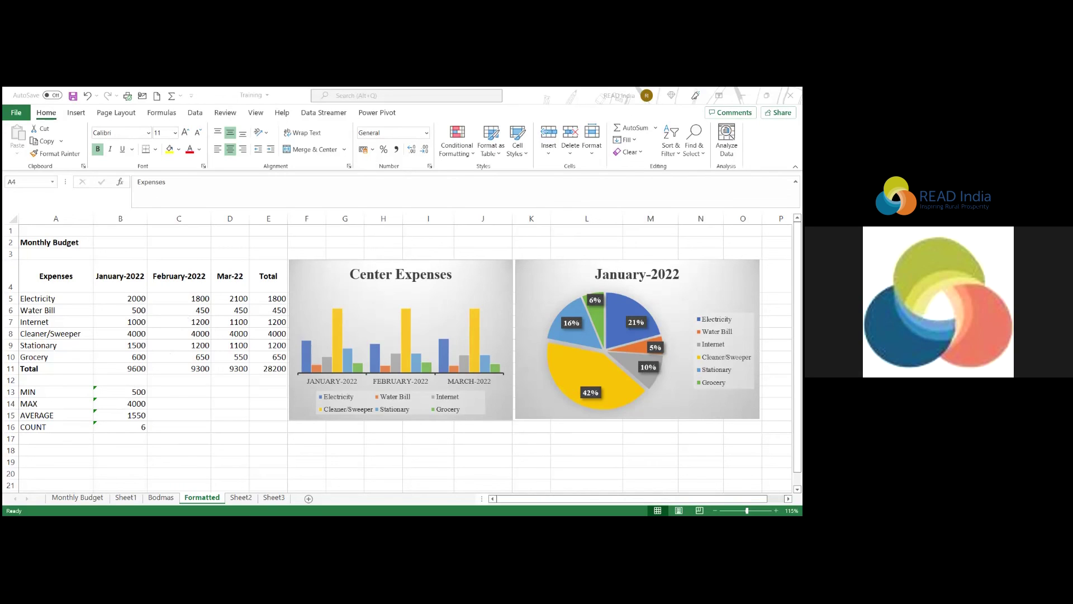
Nudge the Center Expenses column chart slightly left, then select the January-2022 pie chart beside it.
click(474, 276)
right_click(474, 277)
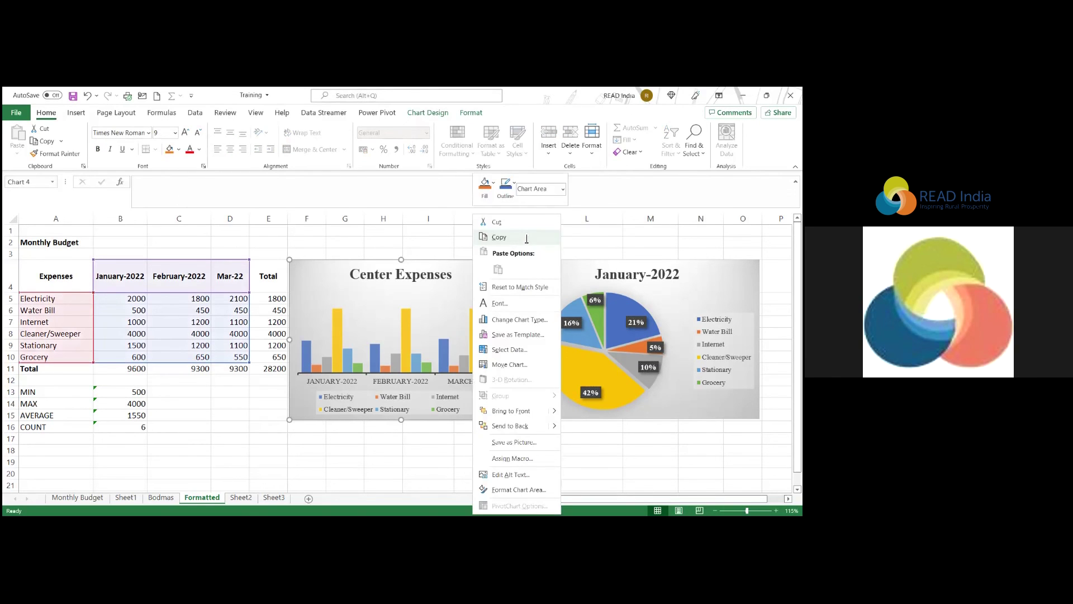
click(523, 236)
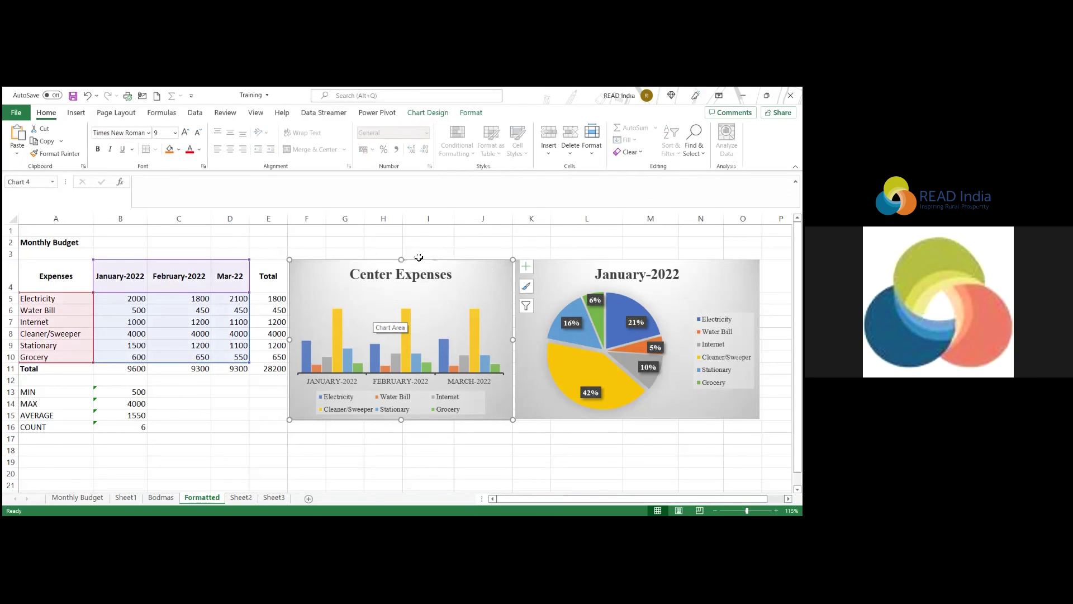
mouse_move(442, 310)
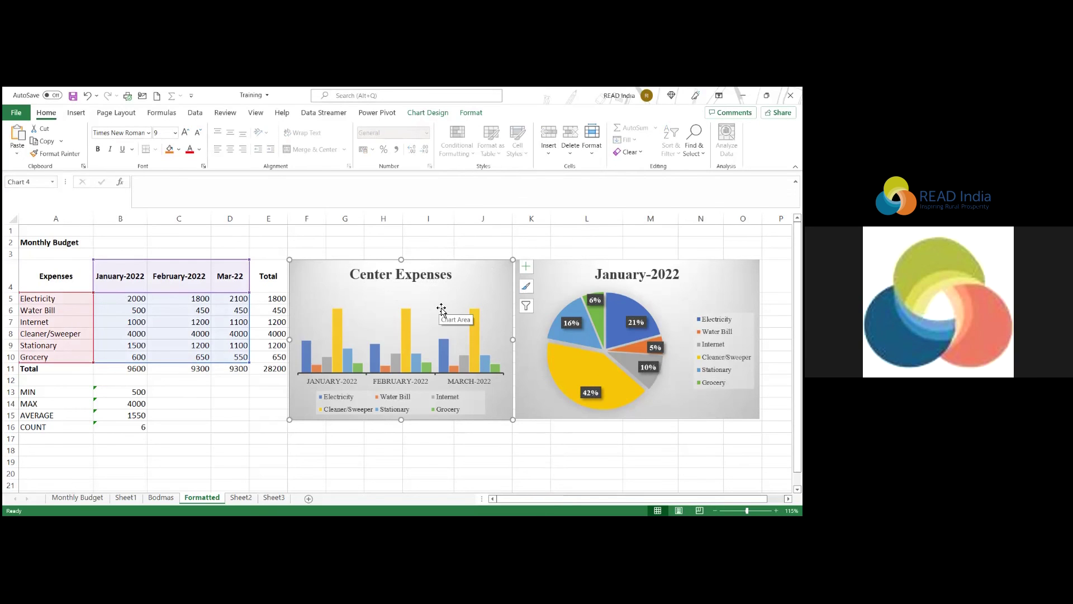
click(478, 279)
drag(478, 278, 477, 277)
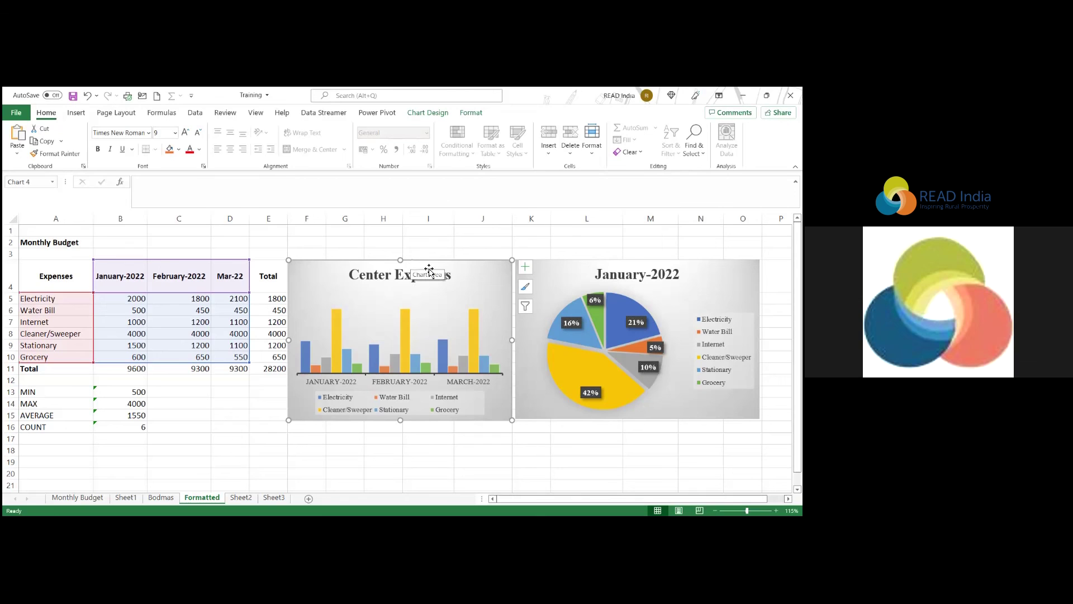
click(531, 337)
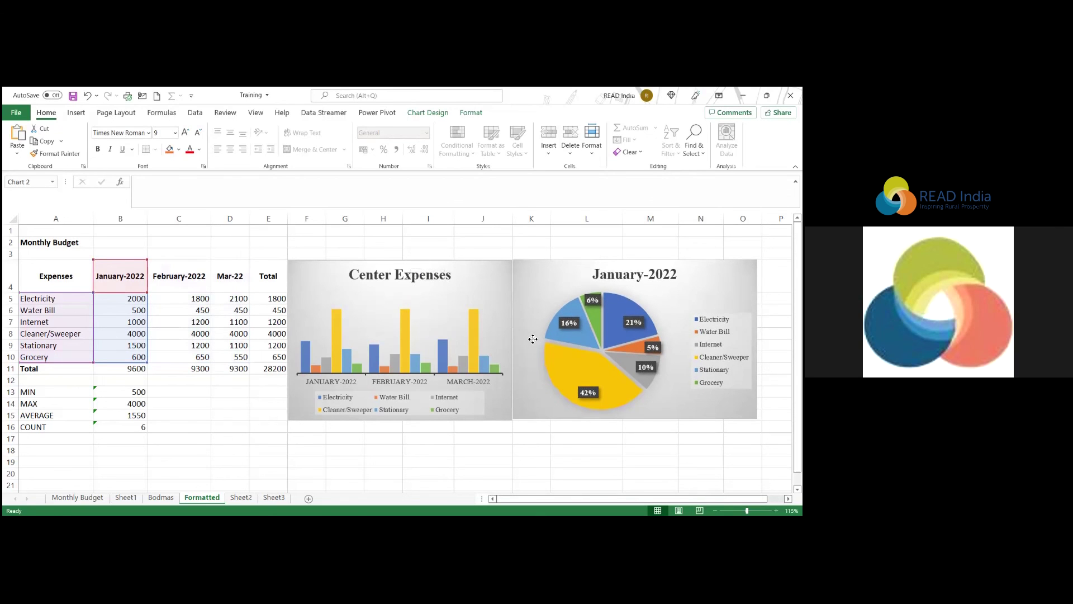
click(533, 339)
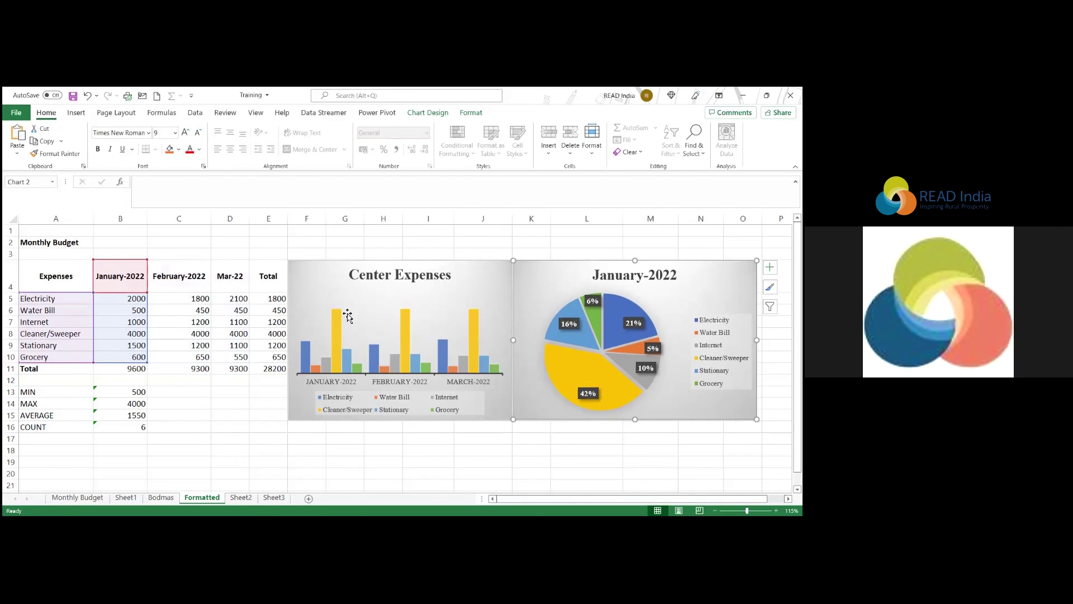